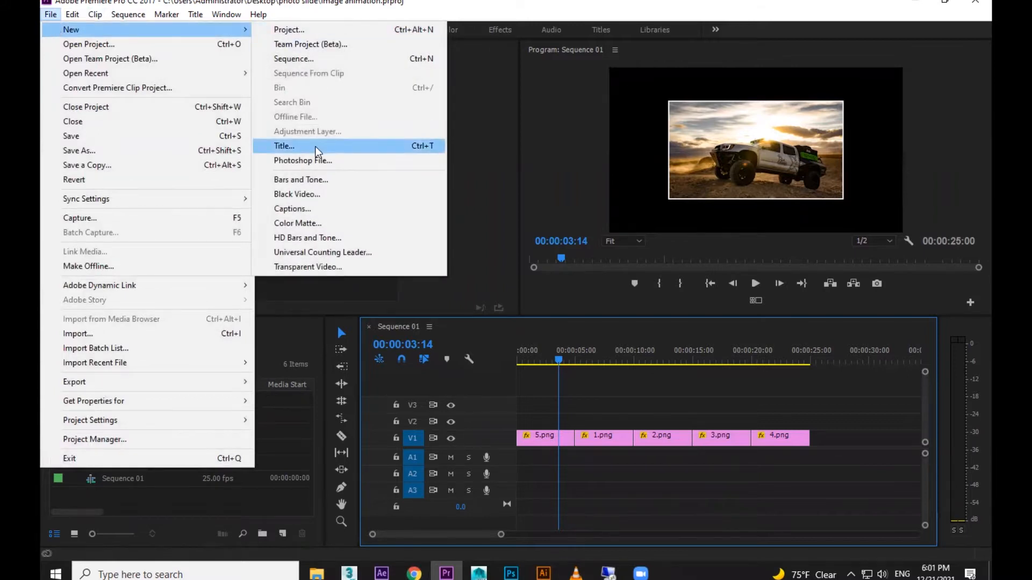
Step: Create a new 1920 × 1080 title at 25 fps and enlarge the title window and its styles area
left_click(317, 153)
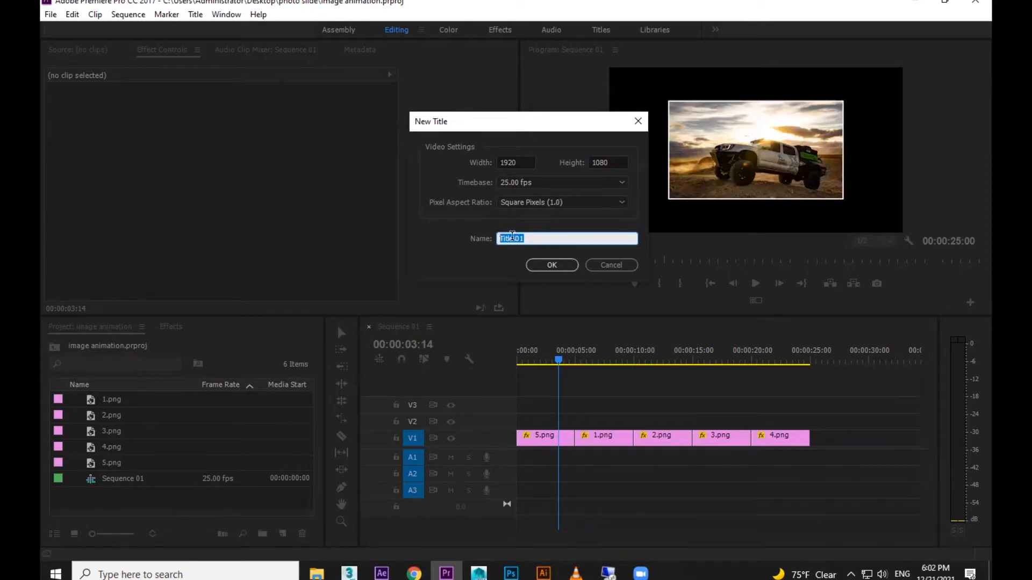
left_click(552, 265)
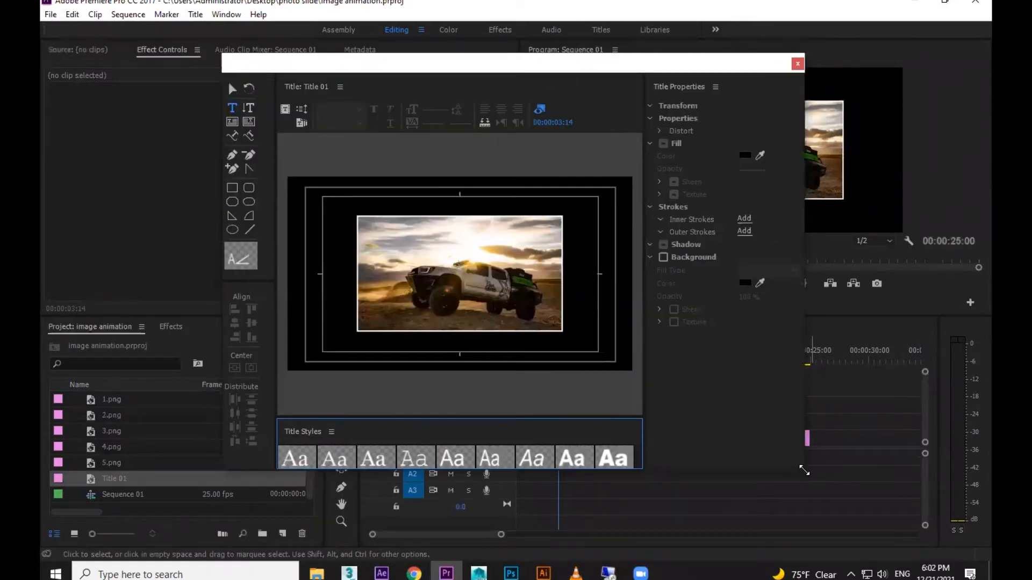
left_click_drag(804, 471, 861, 500)
left_click_drag(546, 442, 557, 386)
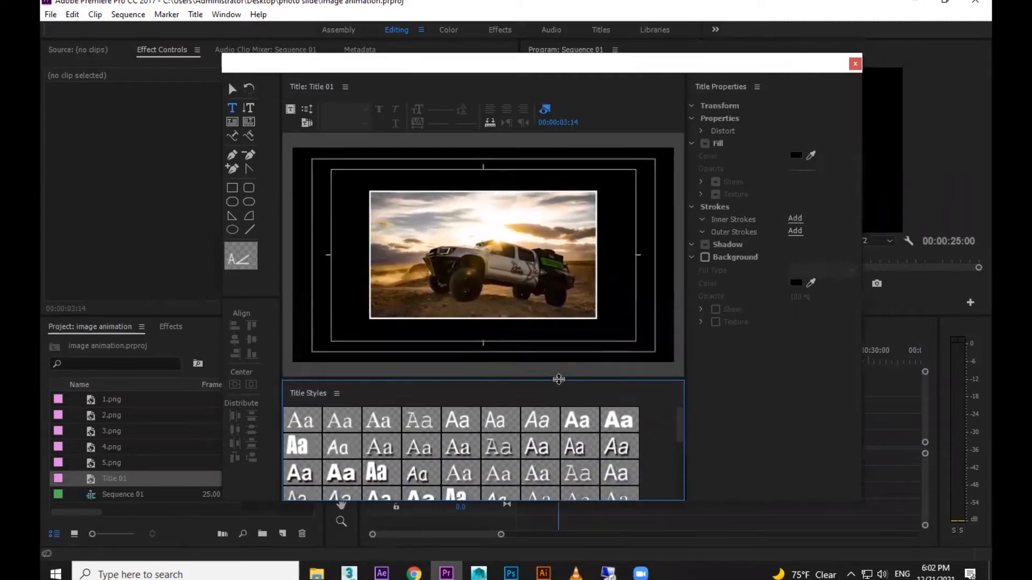
Step: Toggle the background video in the title preview, leave it hidden, and shift the title window slightly up and left
left_click(547, 109)
left_click(547, 109)
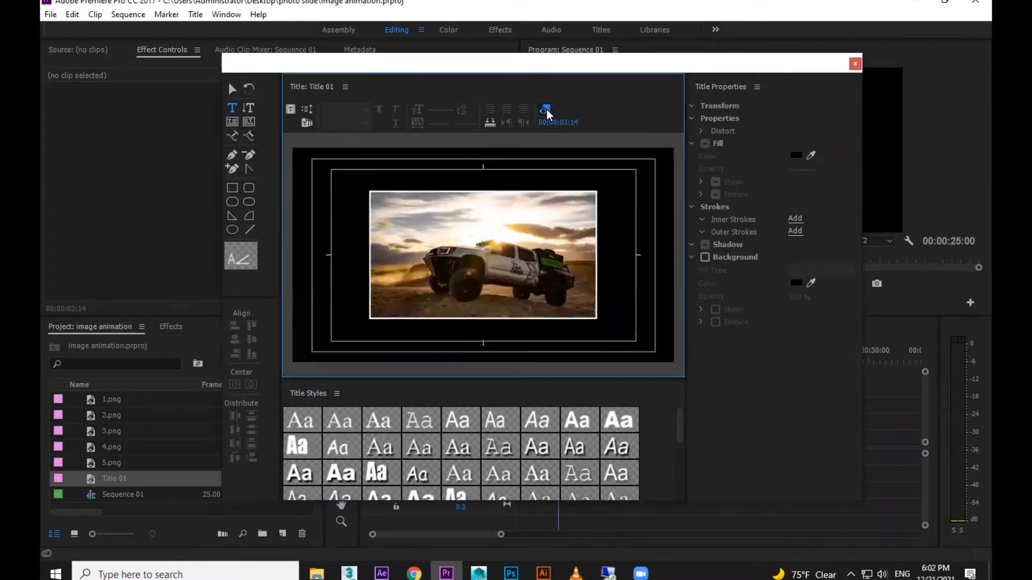
left_click(547, 109)
left_click(547, 110)
left_click(545, 110)
left_click(544, 110)
left_click(546, 109)
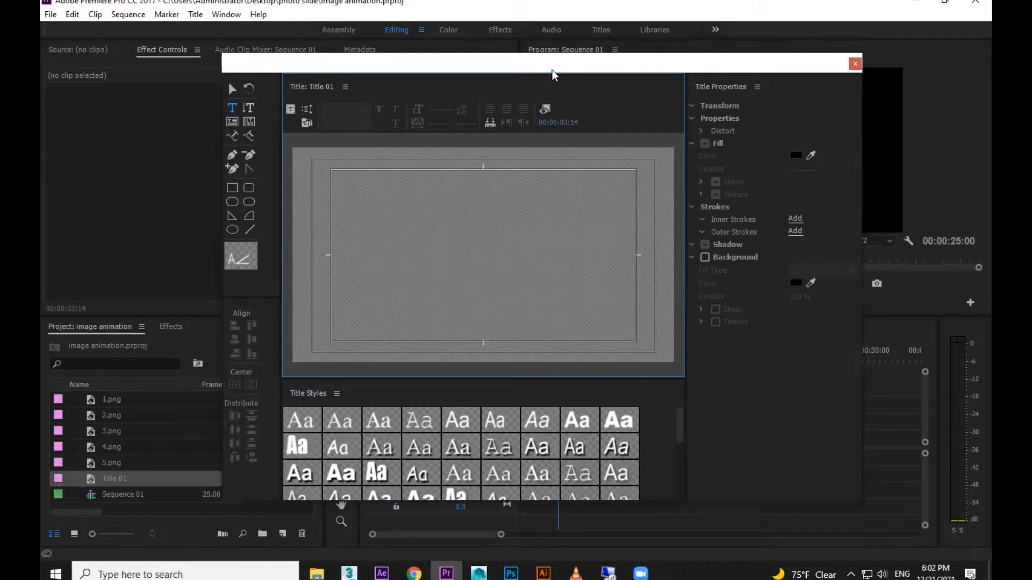
left_click_drag(540, 74, 515, 60)
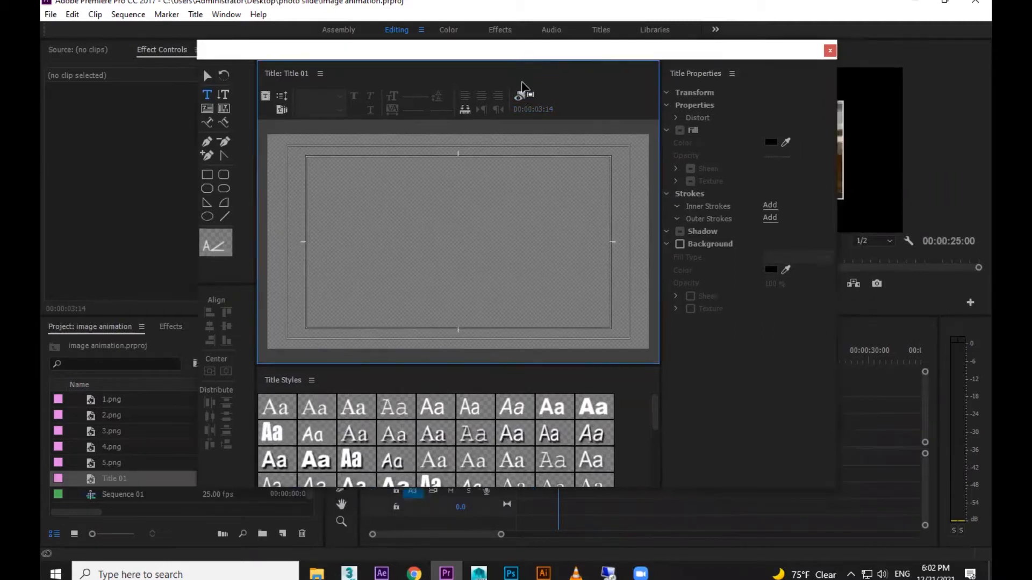
left_click(521, 100)
left_click(524, 98)
left_click(524, 98)
left_click(524, 97)
Step: Add the text "CAR TEXT 1" with the Type tool and place it near the frame's centre, about X 929, Y 553
left_click(208, 98)
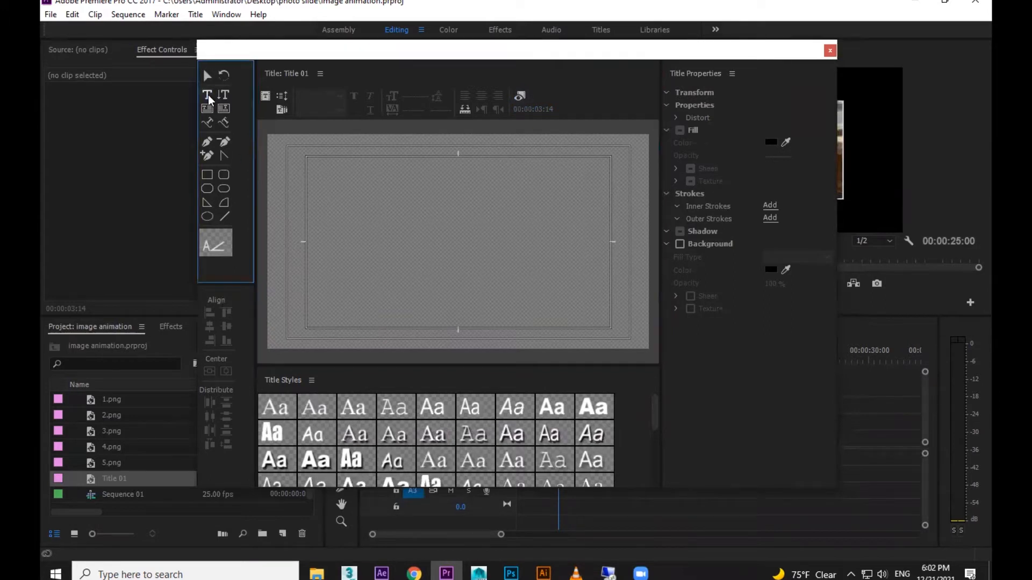
left_click(376, 237)
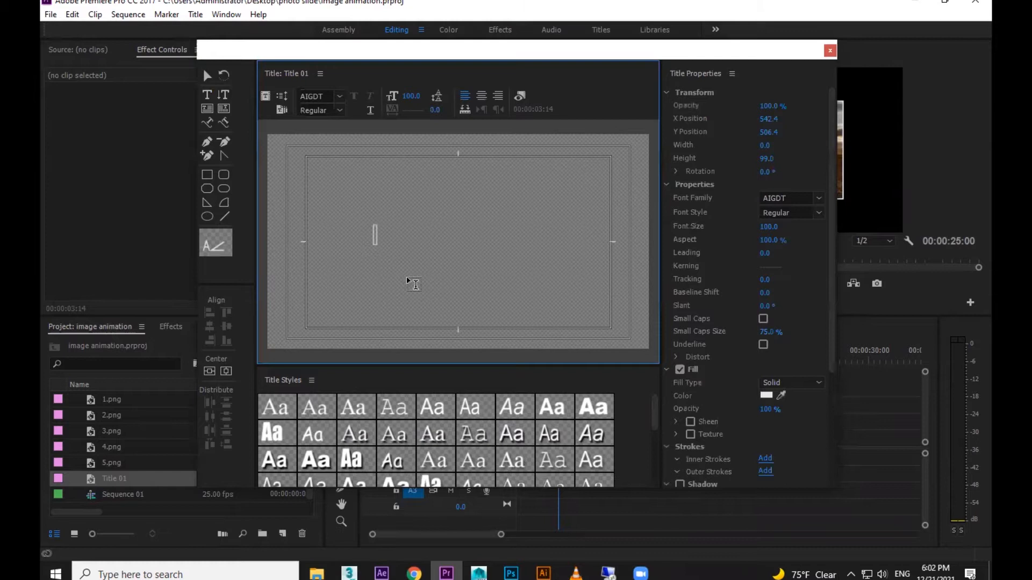
type("CAR")
key("BackSpace")
key("BackSpace")
key("BackSpace")
type("CAR")
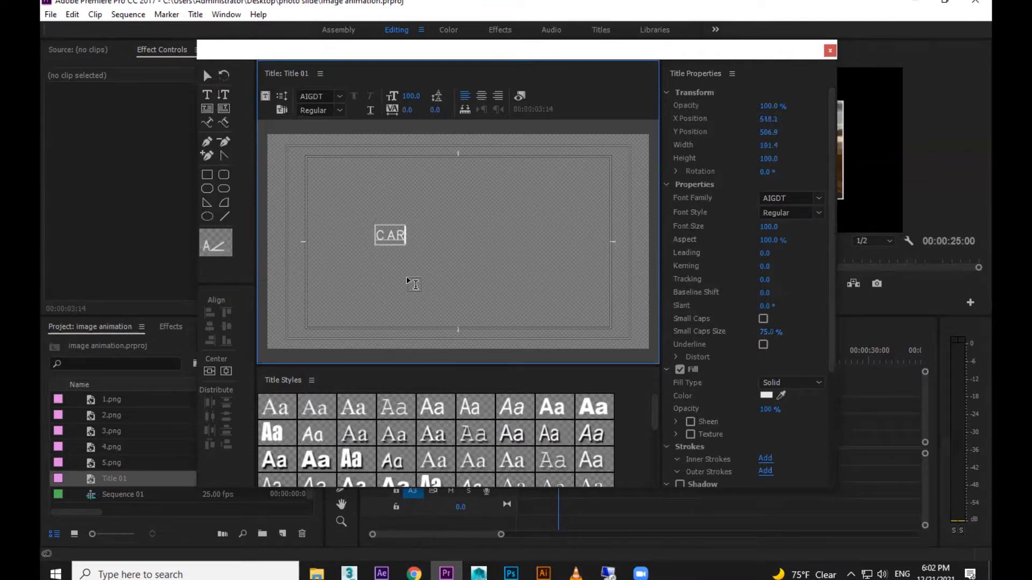
type(" TEXT 1")
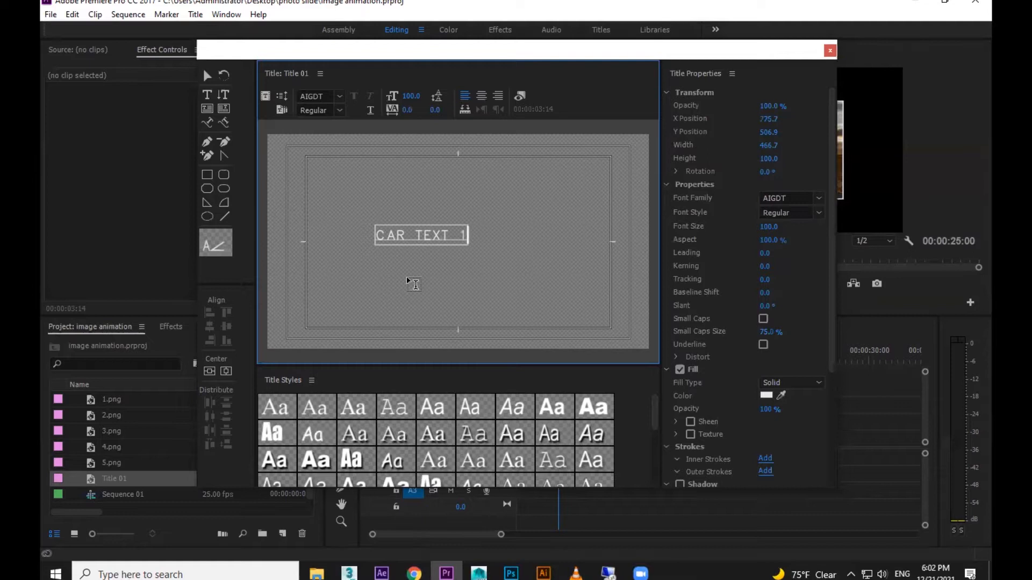
left_click(207, 78)
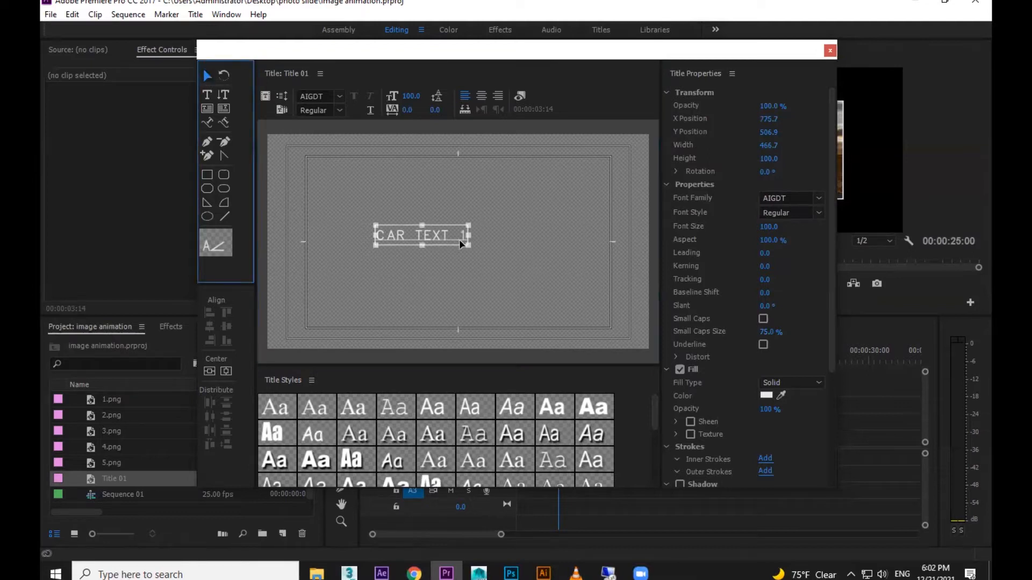
left_click_drag(459, 240, 489, 249)
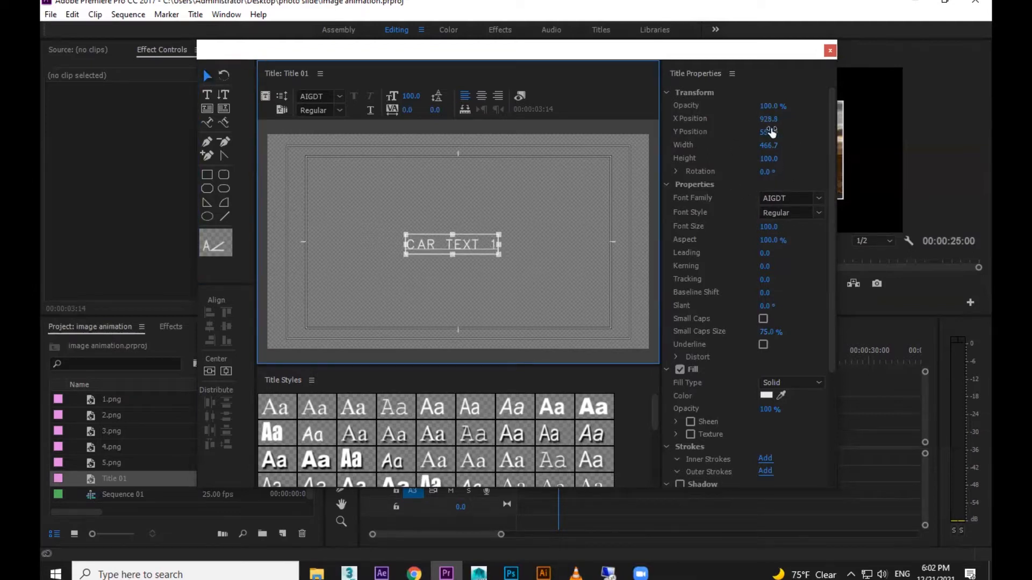
left_click_drag(769, 108, 691, 160)
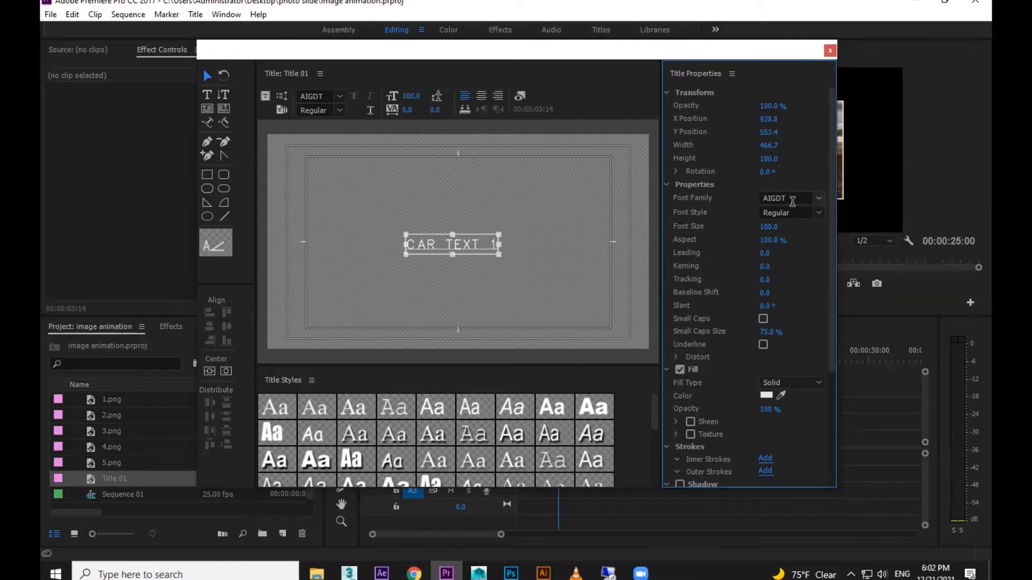
Step: Change the font family of CAR TEXT 1 to Bahnschrift
left_click(819, 198)
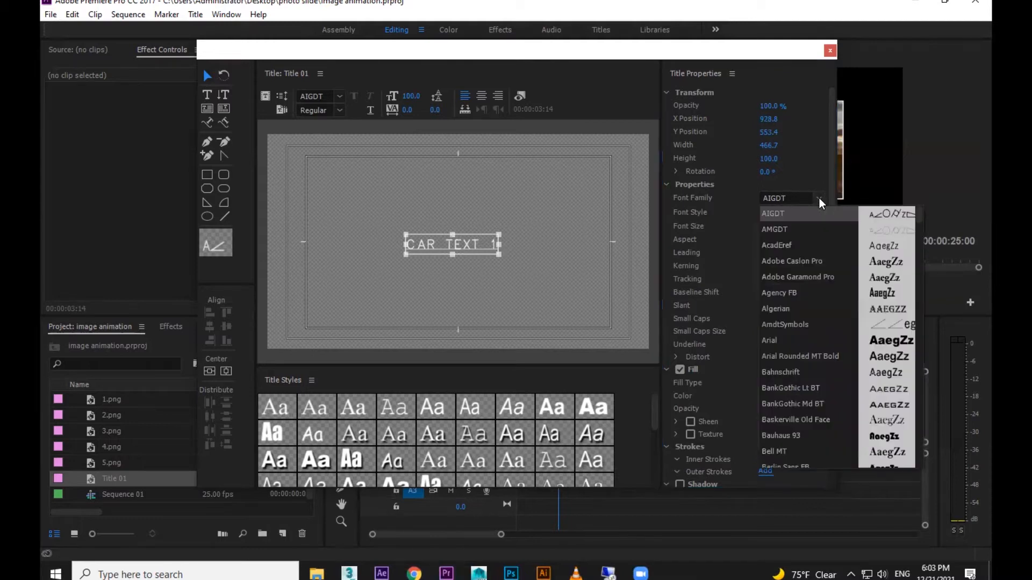
left_click(806, 309)
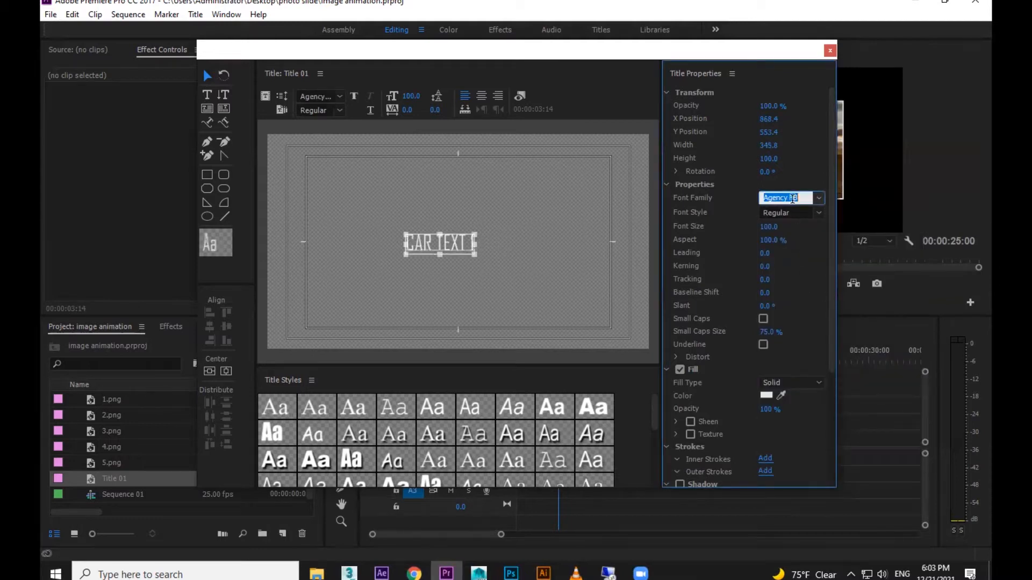
scroll(796, 198, "down", 4)
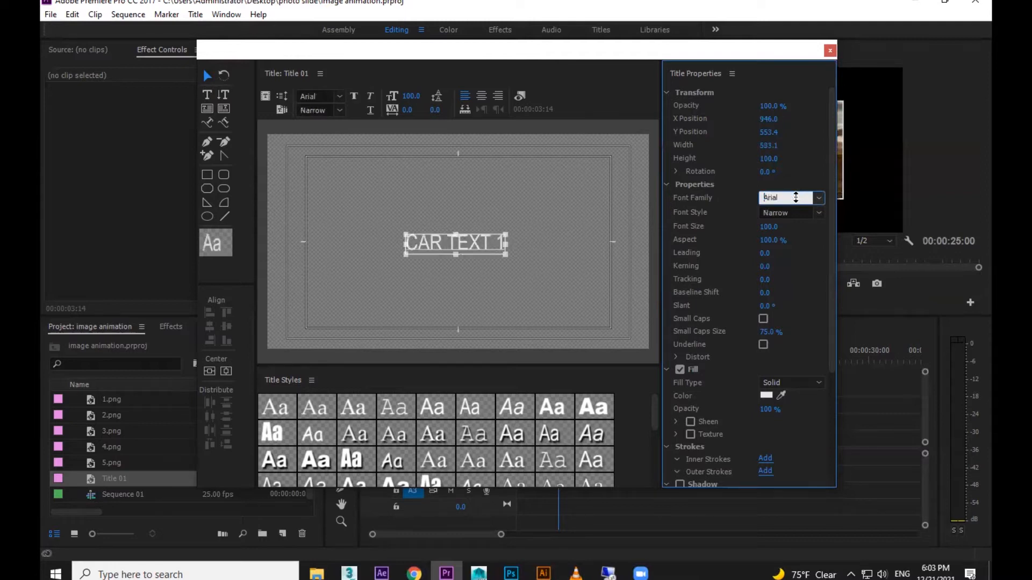
scroll(796, 197, "up", 1)
scroll(796, 198, "down", 1)
scroll(796, 197, "up", 1)
scroll(796, 198, "down", 1)
left_click(588, 265)
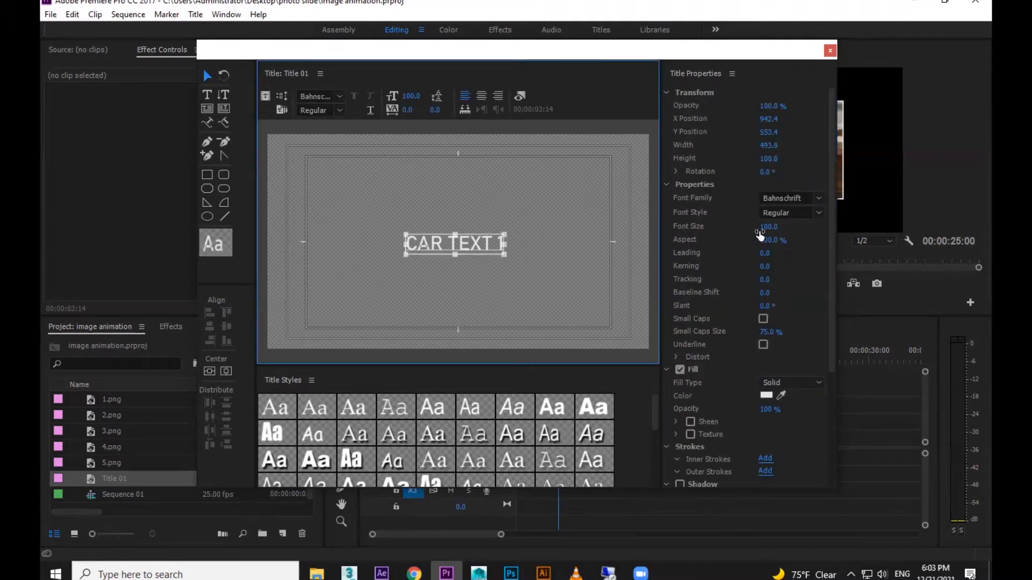
Step: Set the text's font size to 146 and move it to the lower centre of the frame, about X 923, Y 859
left_click_drag(767, 233, 795, 232)
left_click_drag(483, 252, 446, 239)
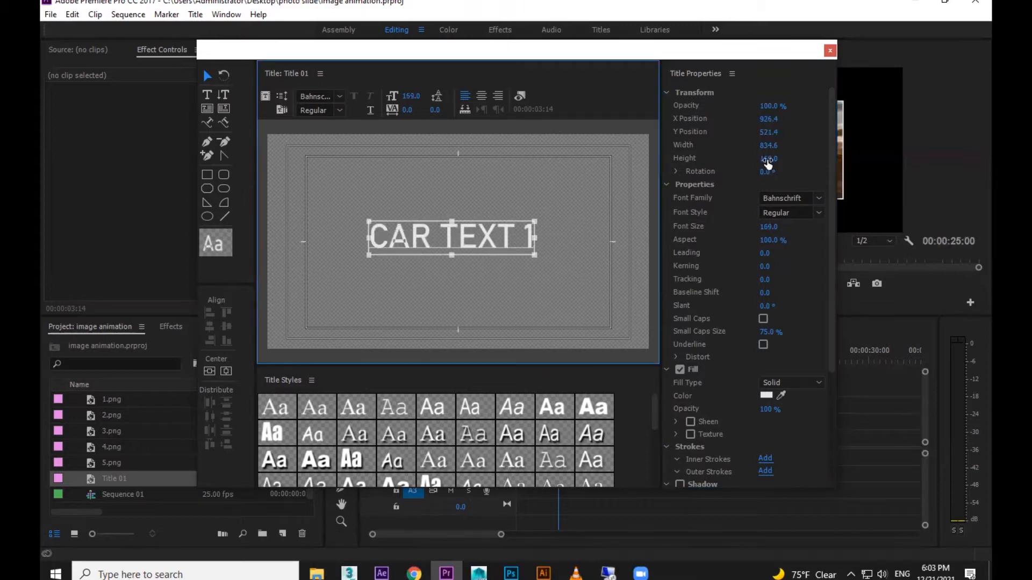
left_click_drag(769, 227, 760, 226)
left_click_drag(469, 247, 476, 323)
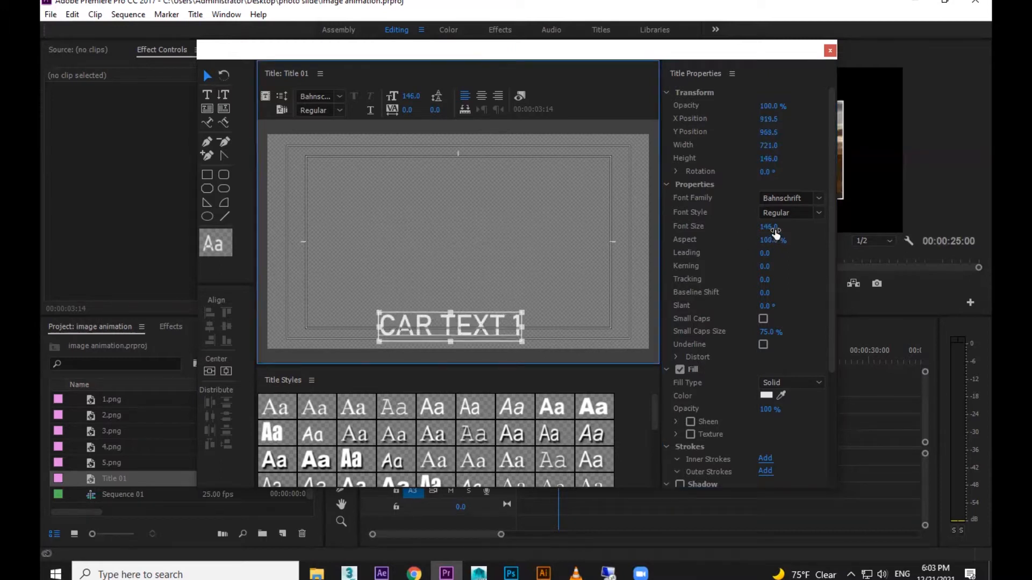
left_click_drag(499, 326, 499, 305)
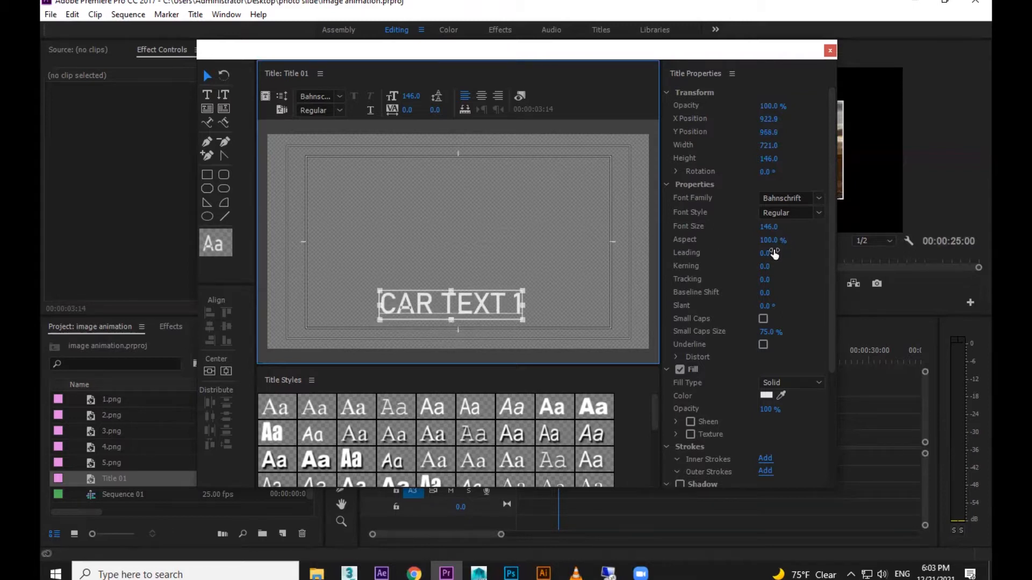
Step: Set the leading of CAR TEXT 1 to 27
left_click_drag(766, 246, 847, 240)
key("ctrl+z")
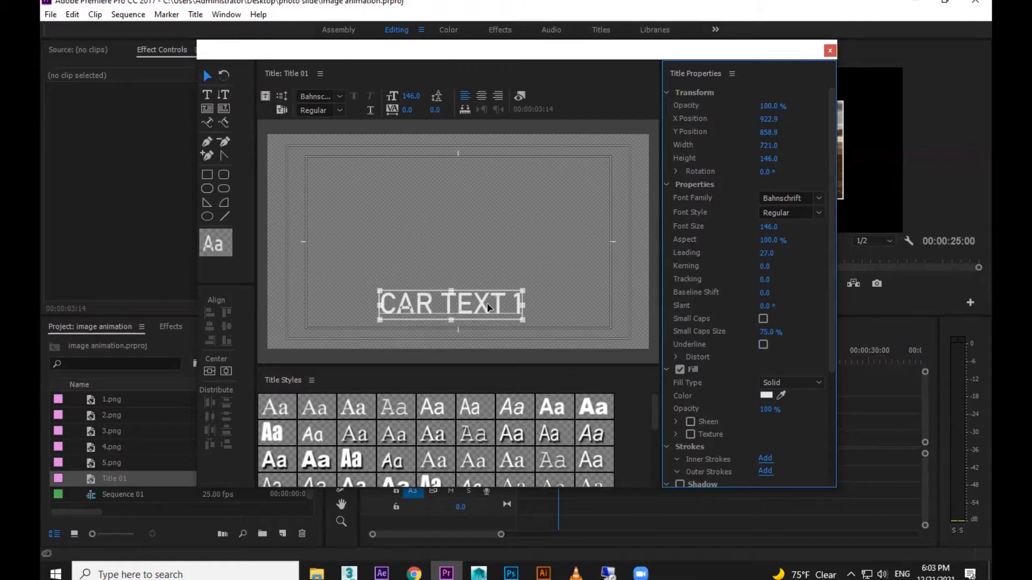
Step: Move the title text up and add the lines "fdgfdg dfg df" and "sdfg sdg" below CAR TEXT 1
left_click_drag(487, 302, 490, 250)
double_click(493, 252)
left_click(524, 247)
key("Return")
type("fdgfdg dfg df")
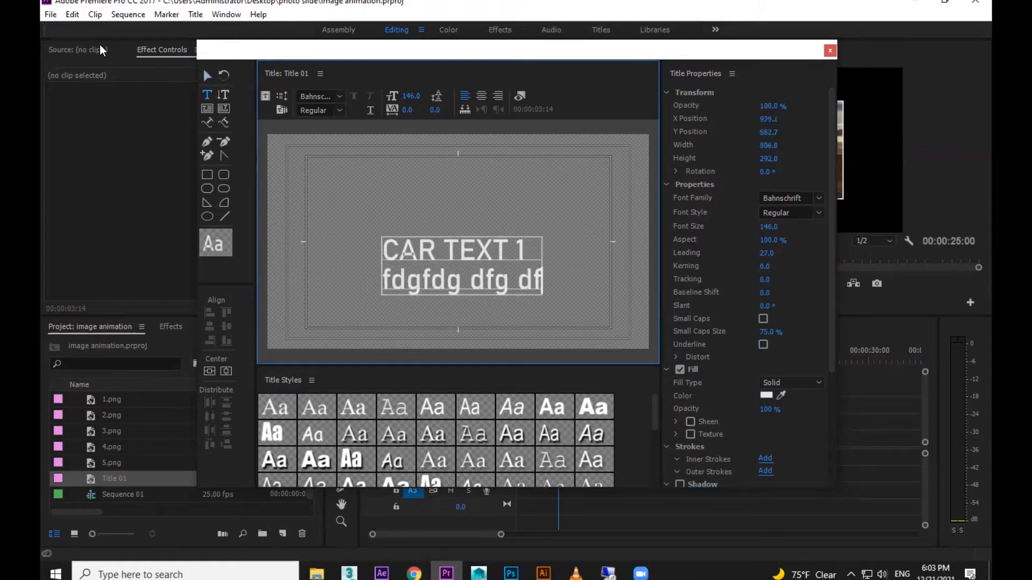
key("Return")
type("sdfg sdg")
Step: Try different leading and spacing on the three-line text block and undo the changes
left_click(208, 75)
left_click_drag(767, 251, 752, 306)
key("ctrl+z")
key("ctrl+z")
key("ctrl+z")
key("ctrl+z")
key("ctrl+z")
Step: Try small caps and underline on the three-line text and switch both options off again
left_click(764, 319)
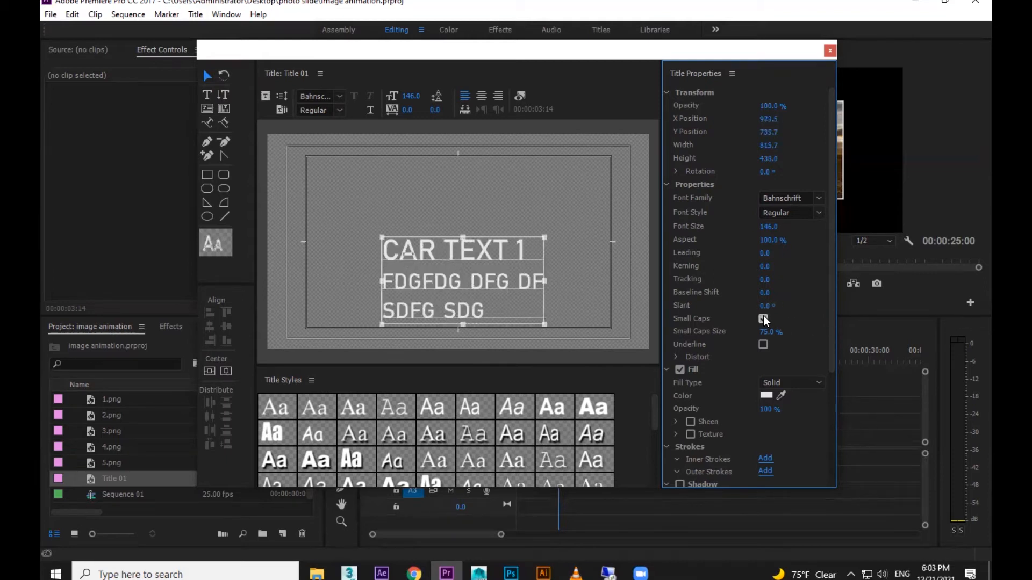
left_click(764, 318)
left_click(763, 319)
left_click(763, 318)
left_click(763, 318)
left_click(760, 320)
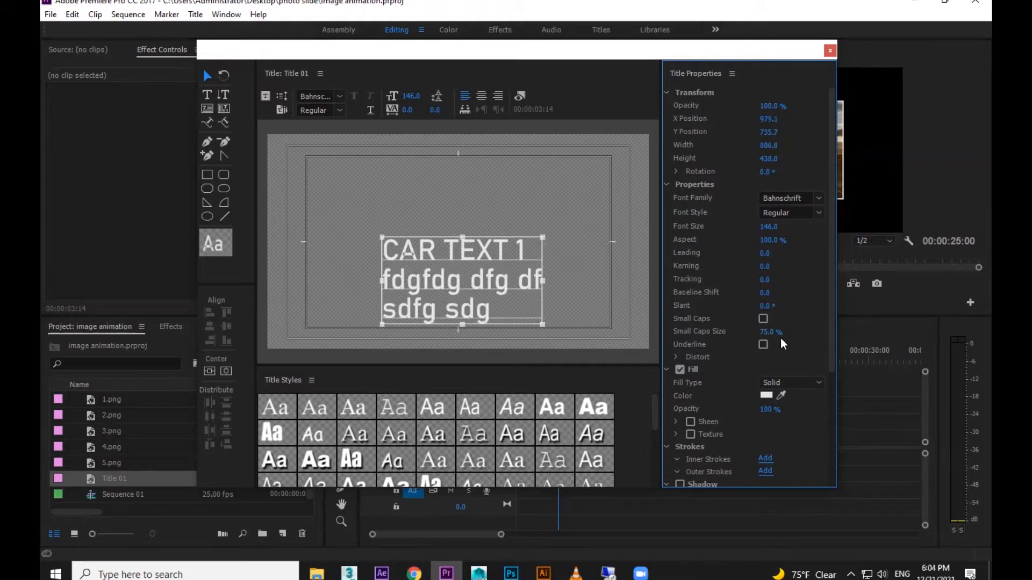
left_click(763, 319)
left_click(763, 319)
left_click(763, 344)
left_click(763, 345)
Step: Set the text's solid fill colour to bright red and move the text block up toward the frame's centre
left_click_drag(830, 319, 831, 376)
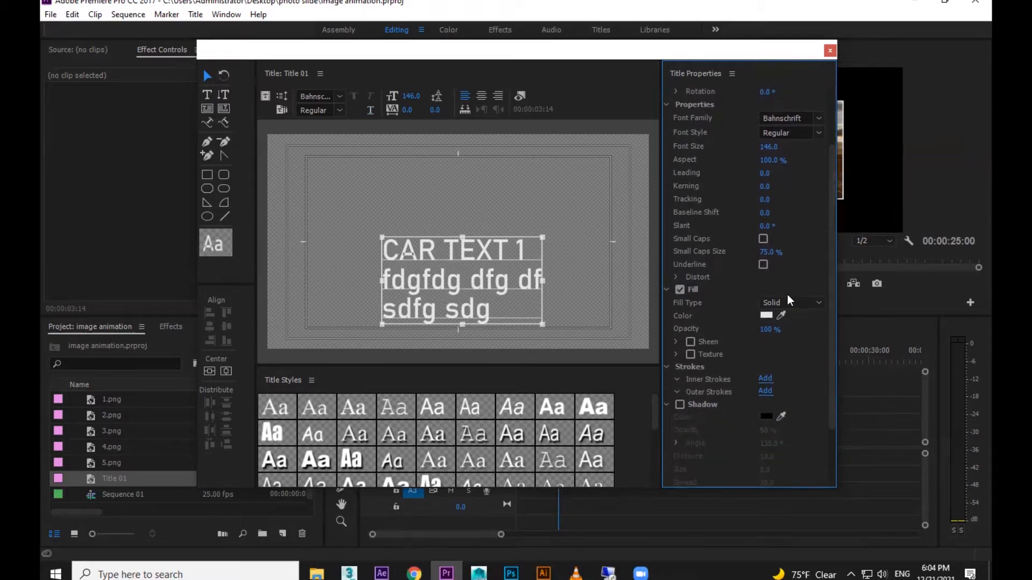
left_click(767, 316)
left_click(536, 386)
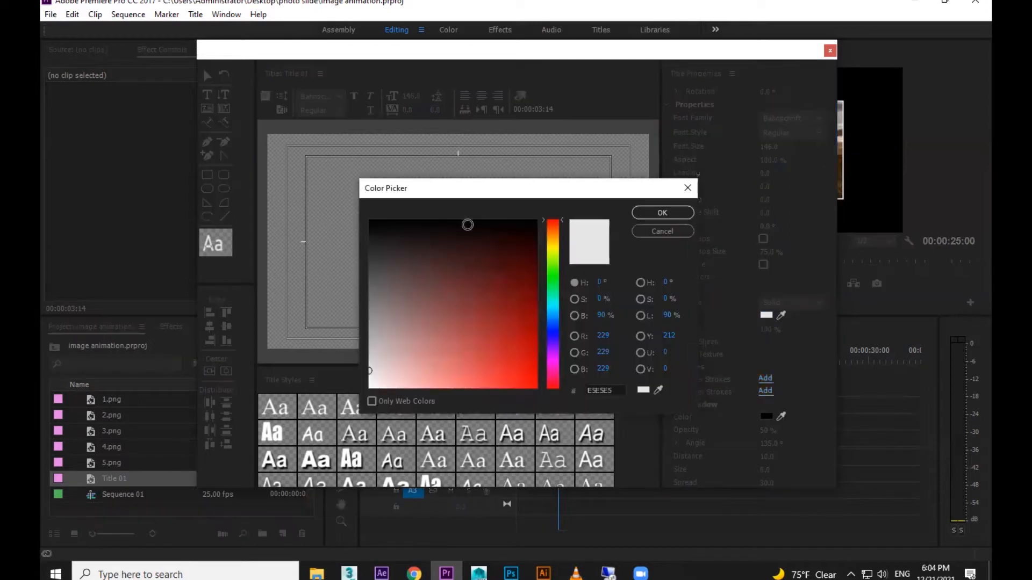
left_click(662, 212)
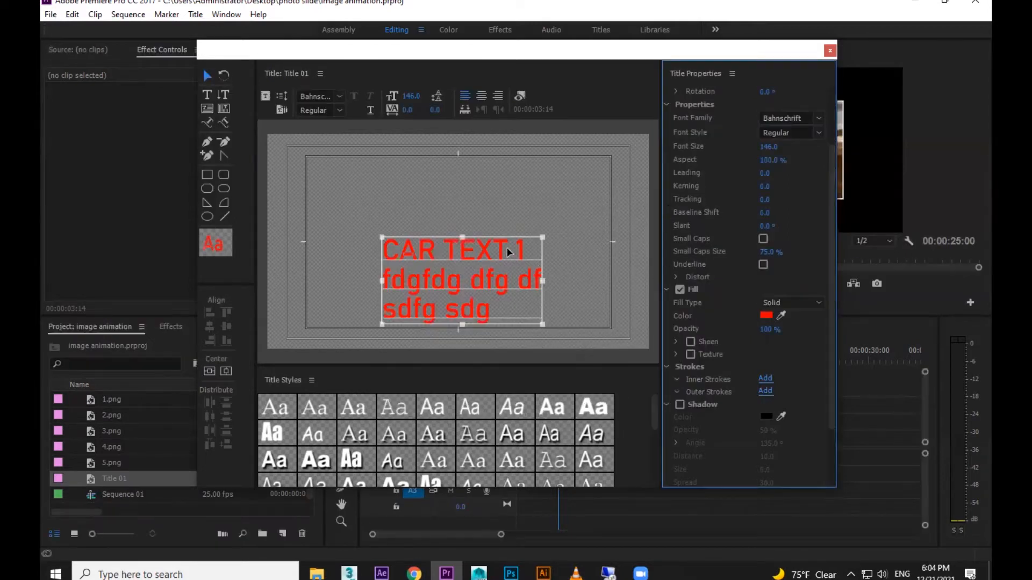
left_click_drag(508, 252, 508, 221)
Step: Change the text's fill type to Linear Gradient and set the second colour stop to yellow
left_click(820, 304)
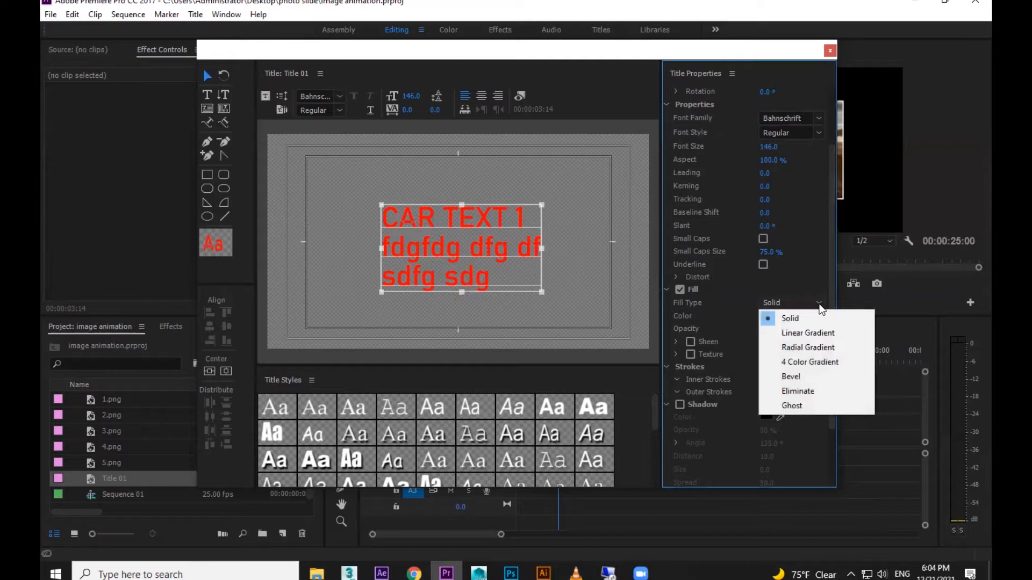
left_click(817, 332)
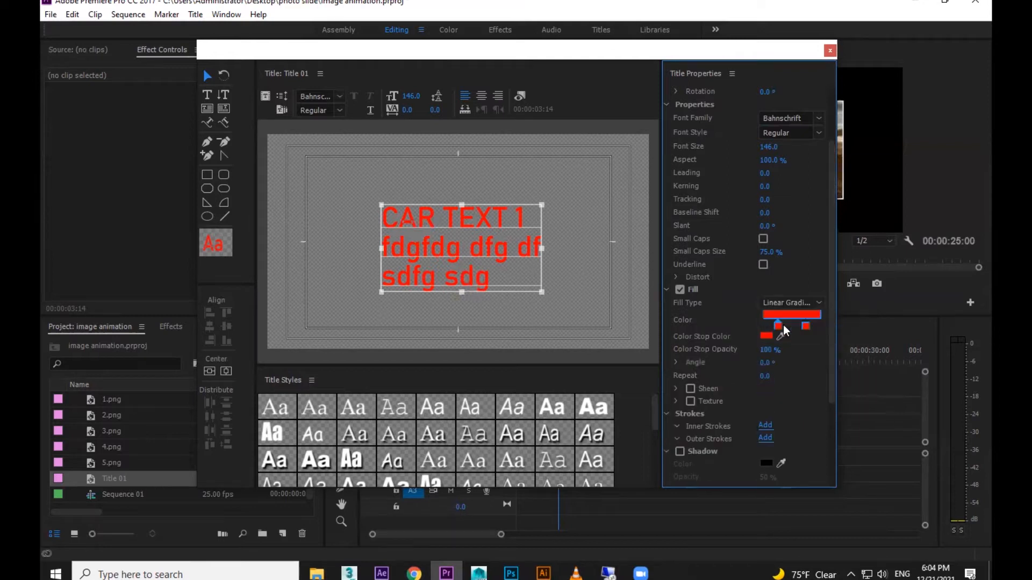
double_click(805, 326)
left_click_drag(556, 256, 554, 246)
left_click(669, 214)
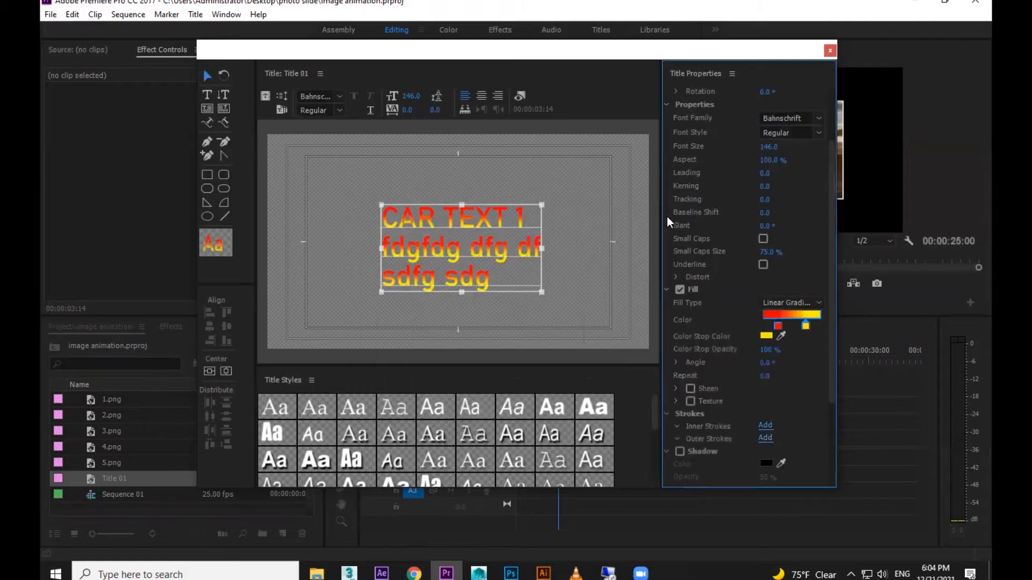
Step: Recolour the gradient's second stop to blue 0081F9 and its first stop to a deeper blue
double_click(806, 325)
left_click_drag(555, 243, 555, 317)
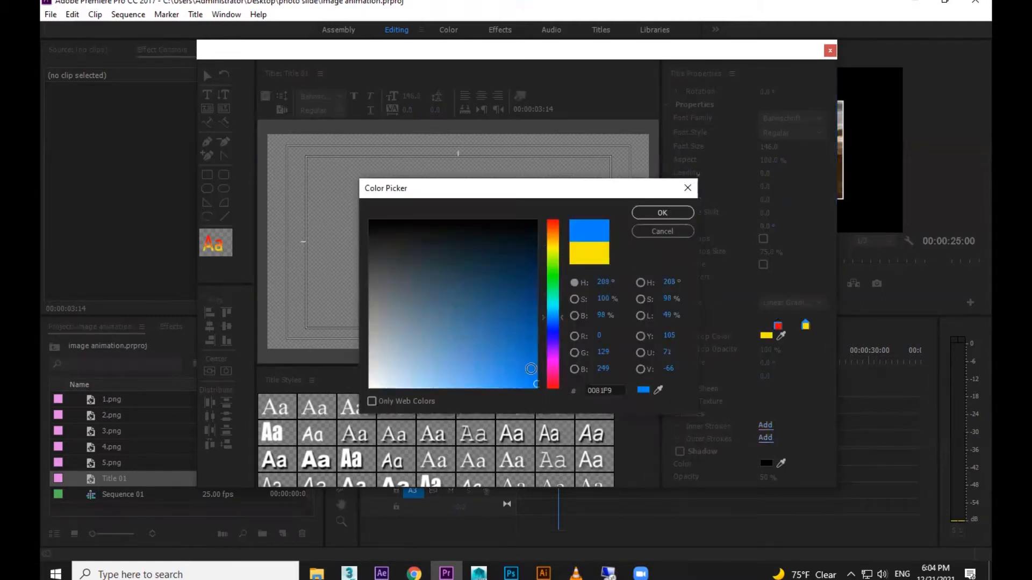
left_click(662, 212)
double_click(777, 325)
left_click(554, 323)
left_click(673, 212)
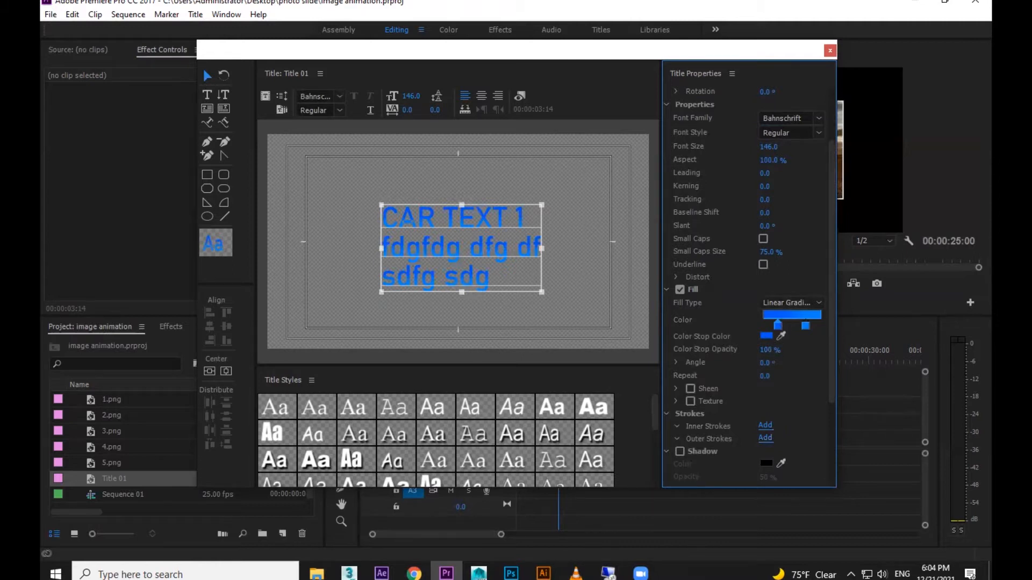
Step: Set the colour stop opacity to 83%, the gradient angle to 96° and its repeat to 3
left_click_drag(769, 349, 719, 349)
left_click_drag(768, 362, 844, 363)
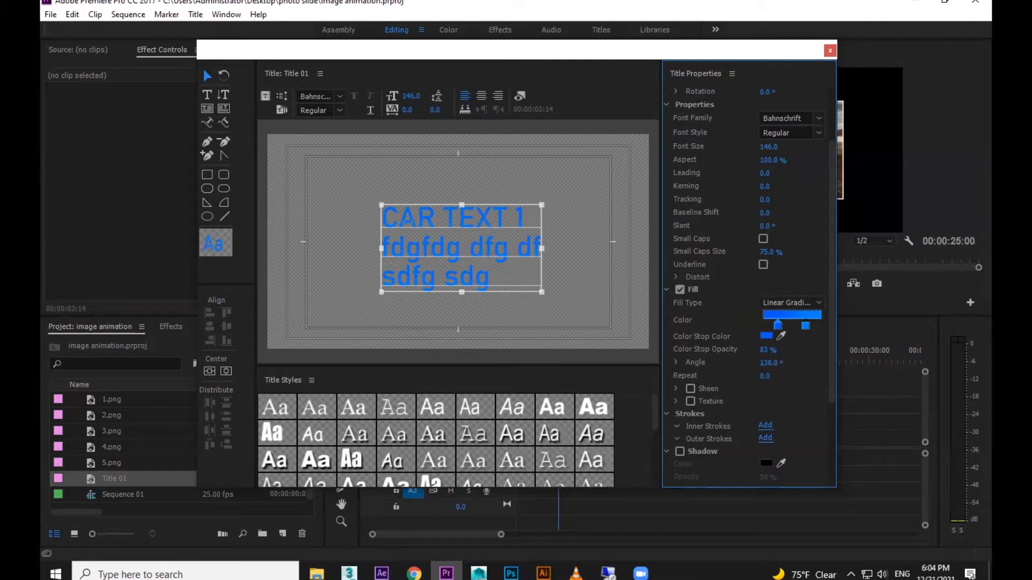
mouse_move(769, 363)
left_mouse_down()
mouse_move(786, 362)
mouse_move(776, 377)
left_mouse_up()
Step: Show the background video in the title preview and move the text block to the frame's lower-right corner
left_click(521, 95)
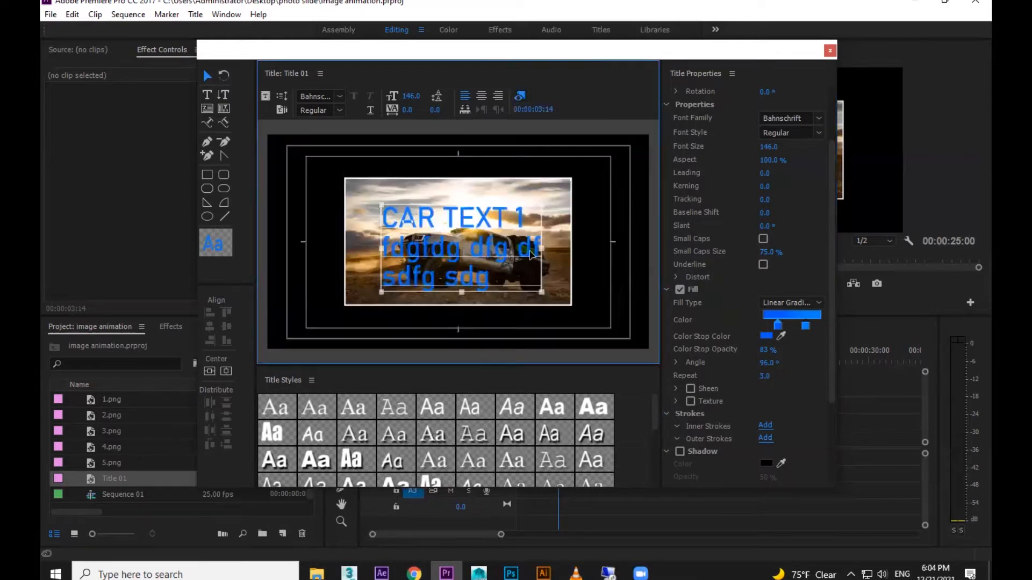
left_click_drag(503, 241, 635, 297)
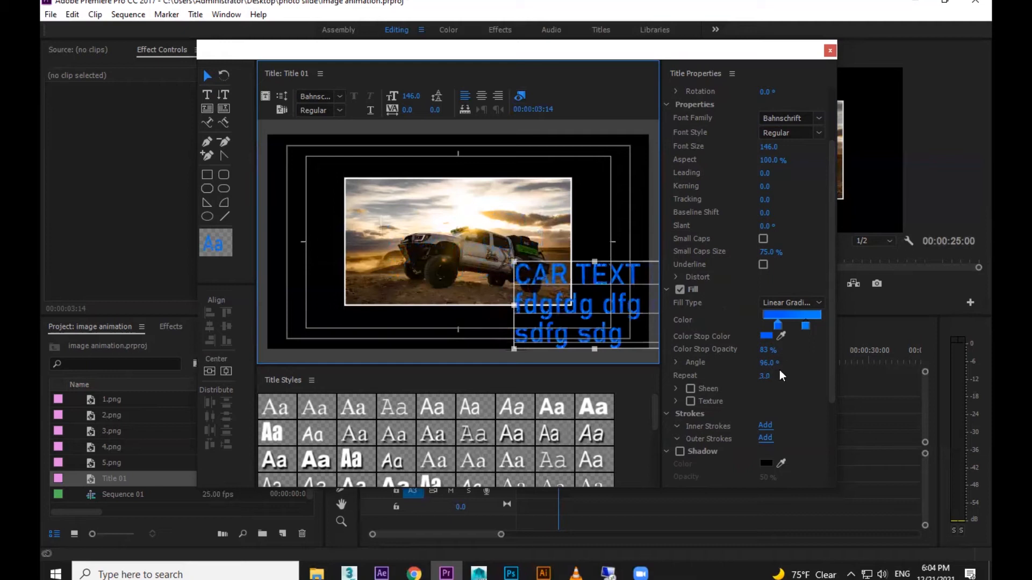
Step: Set the text gradient's angle to 140° and repeat to 0, and move the text block over the photo's lower area
left_click_drag(768, 369, 788, 376)
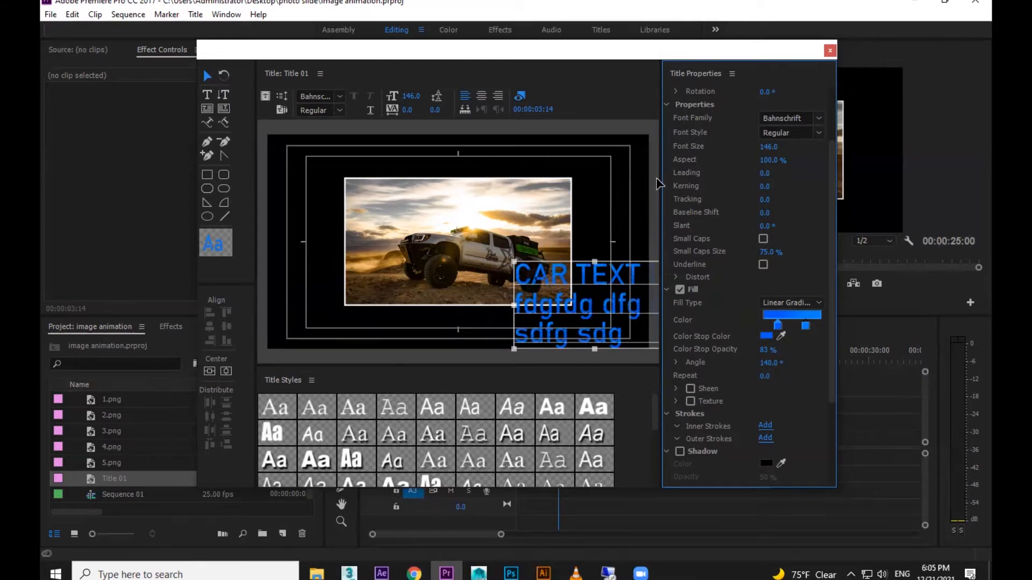
left_click_drag(591, 295, 428, 268)
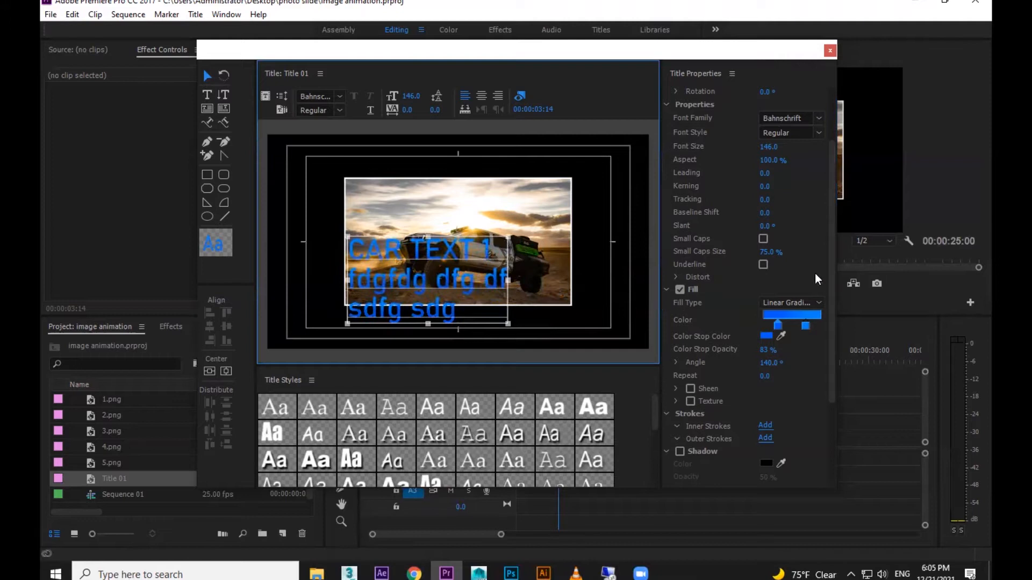
left_click_drag(829, 279, 834, 379)
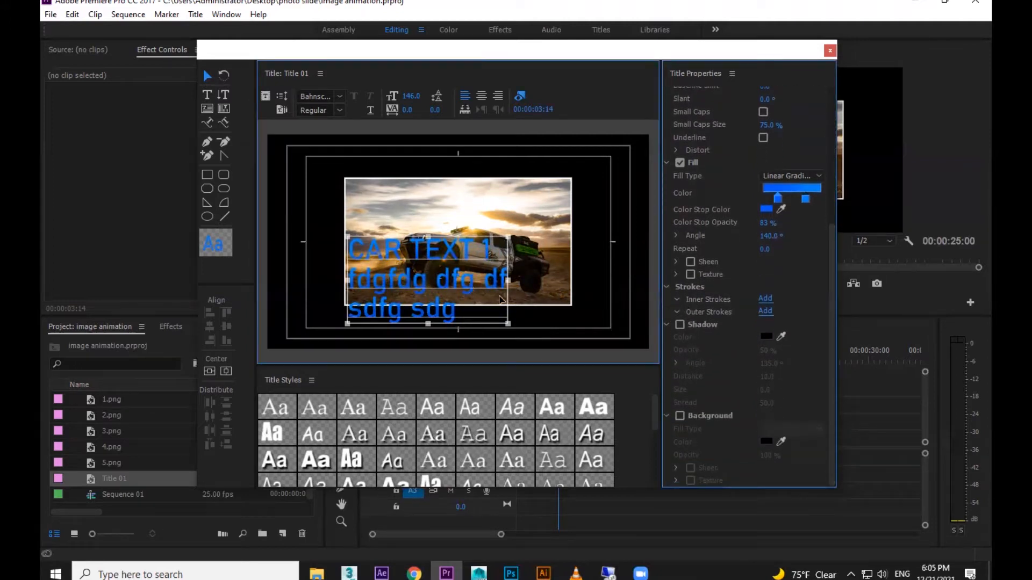
Step: Delete the two filler lines so the text reads only CAR TEXT 1, and move it centred below the car photo
left_click_drag(469, 295, 500, 307)
double_click(463, 322)
key("BackSpace")
left_click_drag(377, 288, 449, 325)
key("BackSpace")
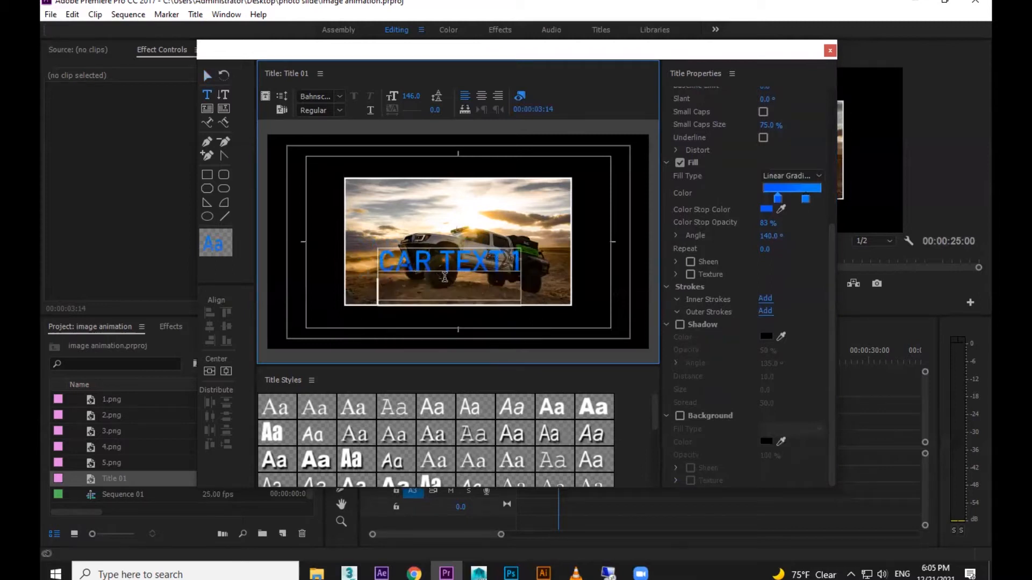
key("BackSpace")
left_click(206, 77)
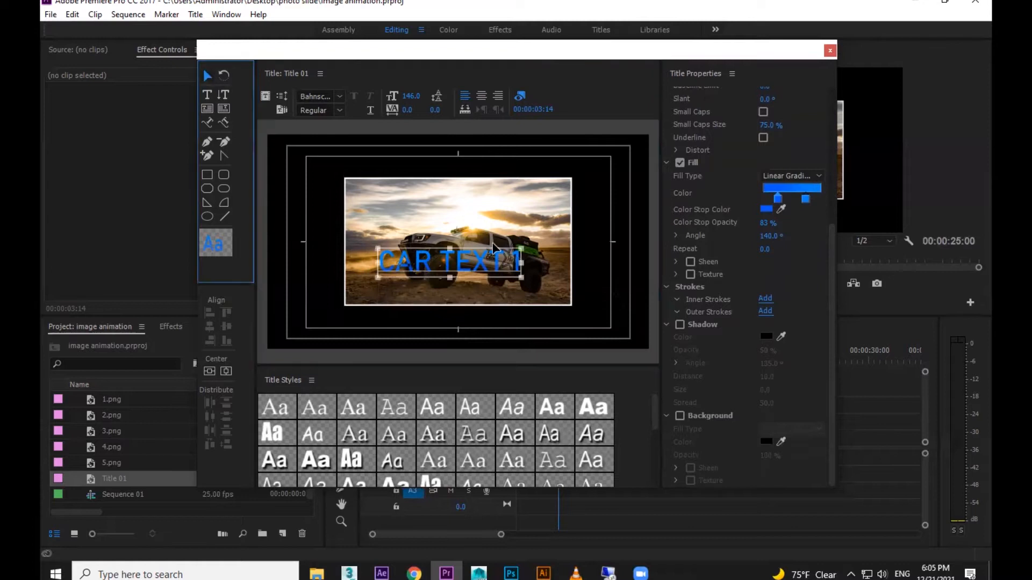
left_click_drag(481, 263, 491, 326)
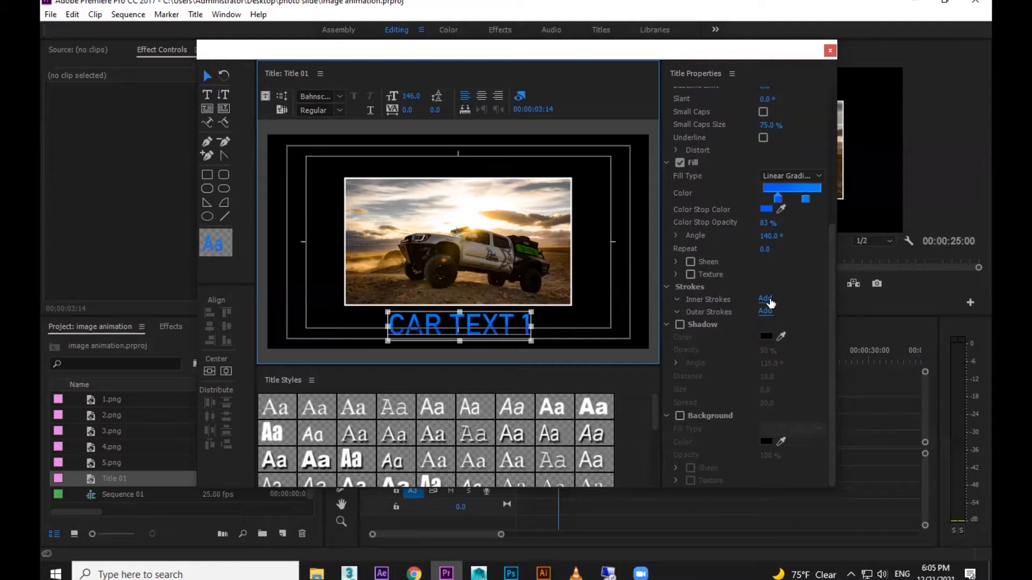
Step: Add a white inner stroke to the text and disable it again
left_click(766, 299)
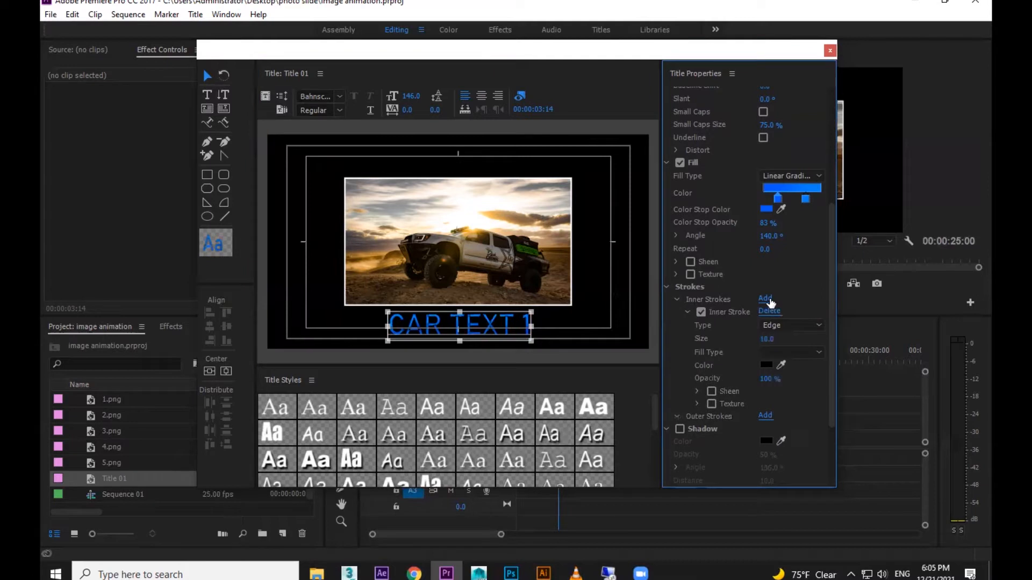
left_click(766, 366)
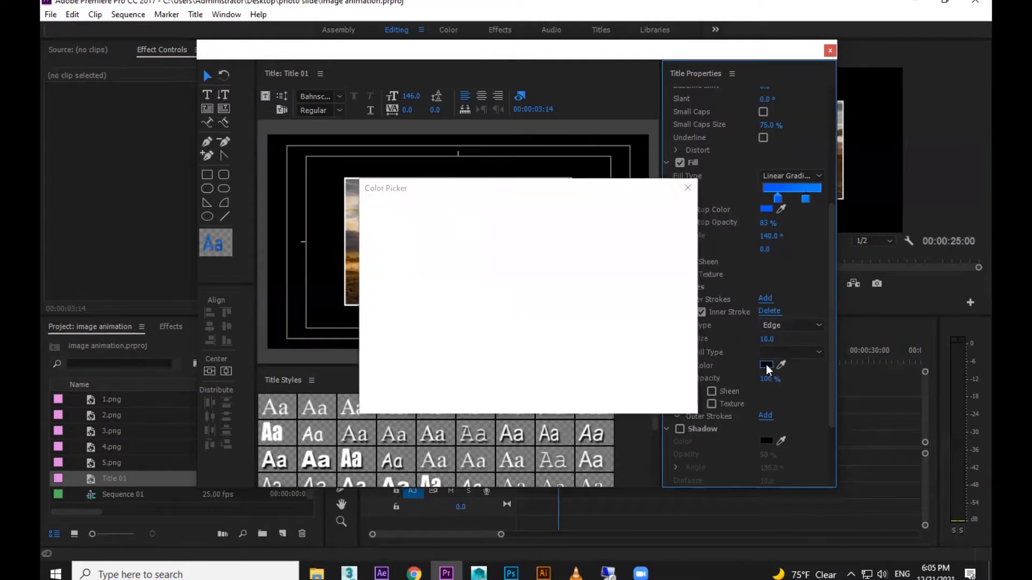
left_click_drag(498, 295, 315, 428)
left_click(676, 216)
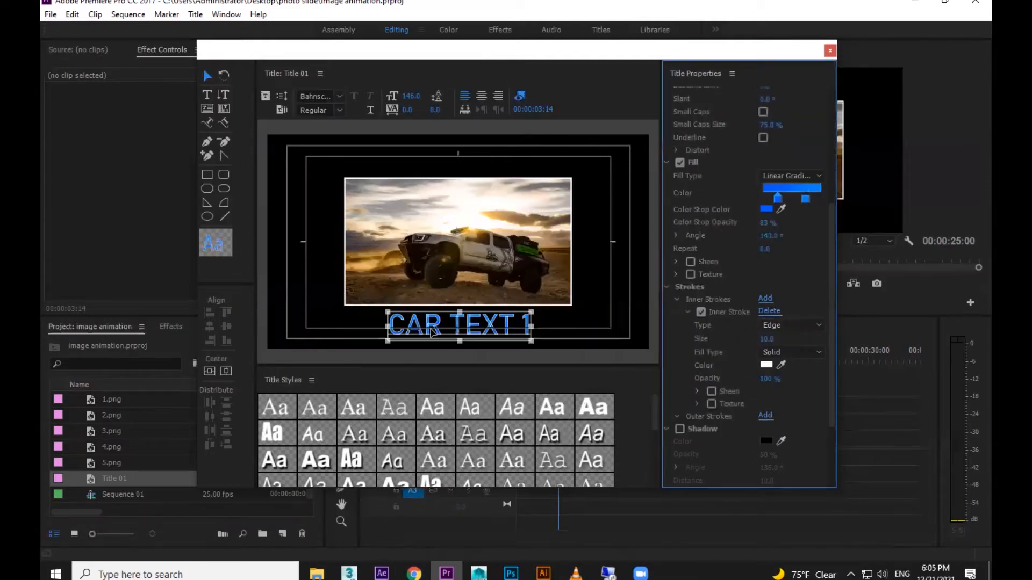
left_click(701, 314)
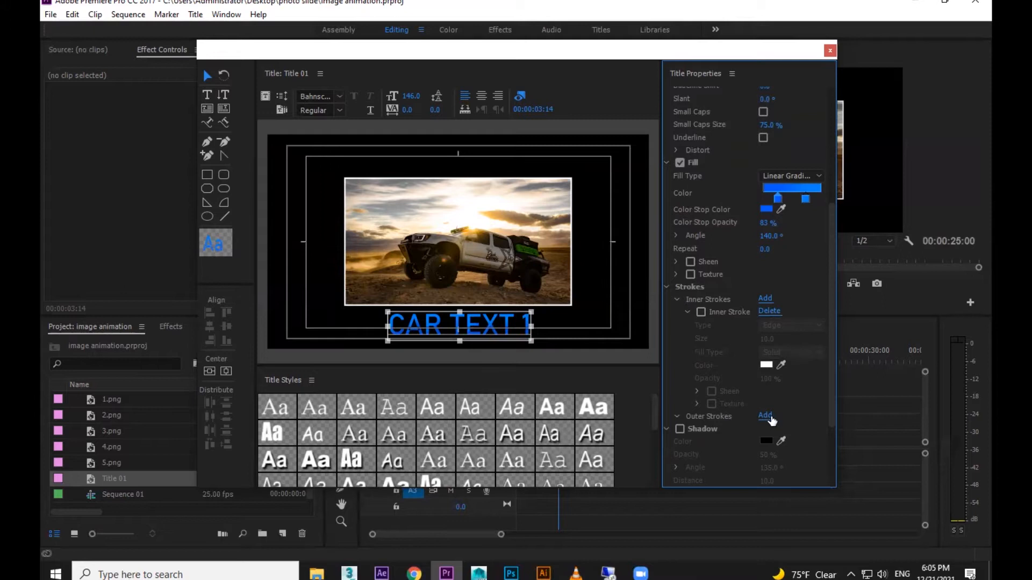
Step: Add an outer stroke of type Depth to the text and colour it white FFFFFF
left_click(768, 417)
scroll(769, 419, "down", 1)
scroll(767, 421, "down", 1)
left_click(809, 425)
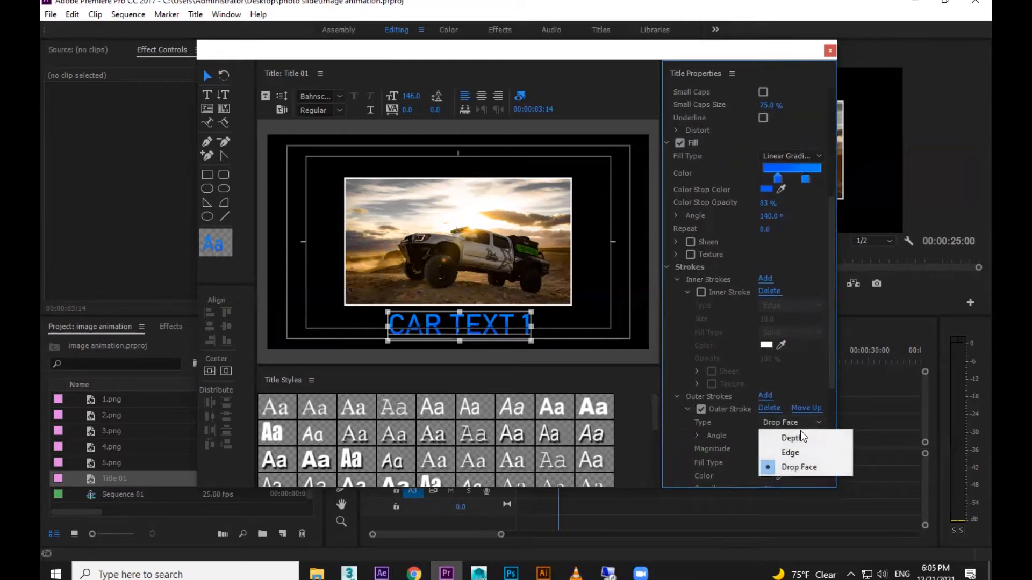
left_click(792, 438)
scroll(828, 424, "down", 5)
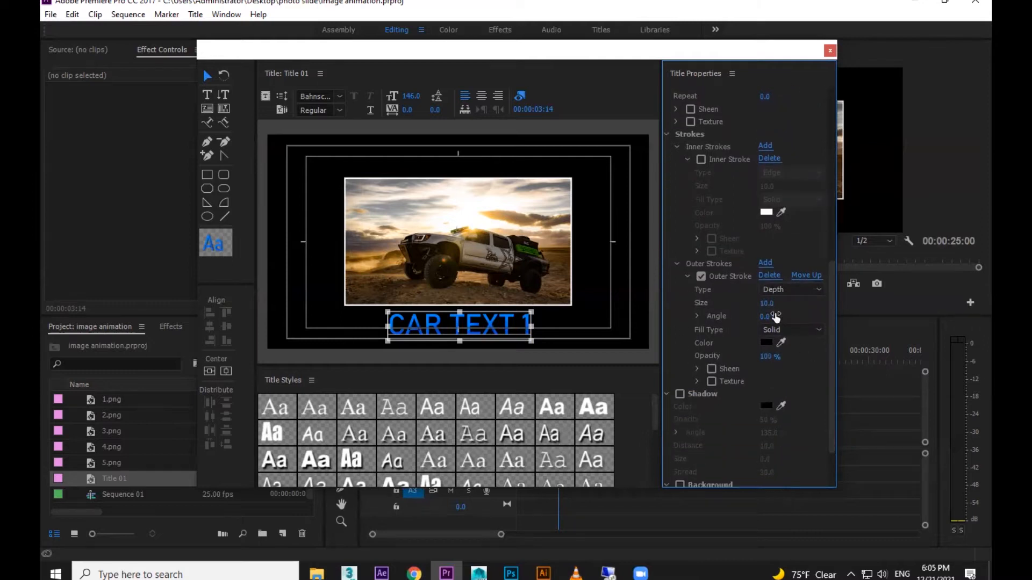
left_click(765, 343)
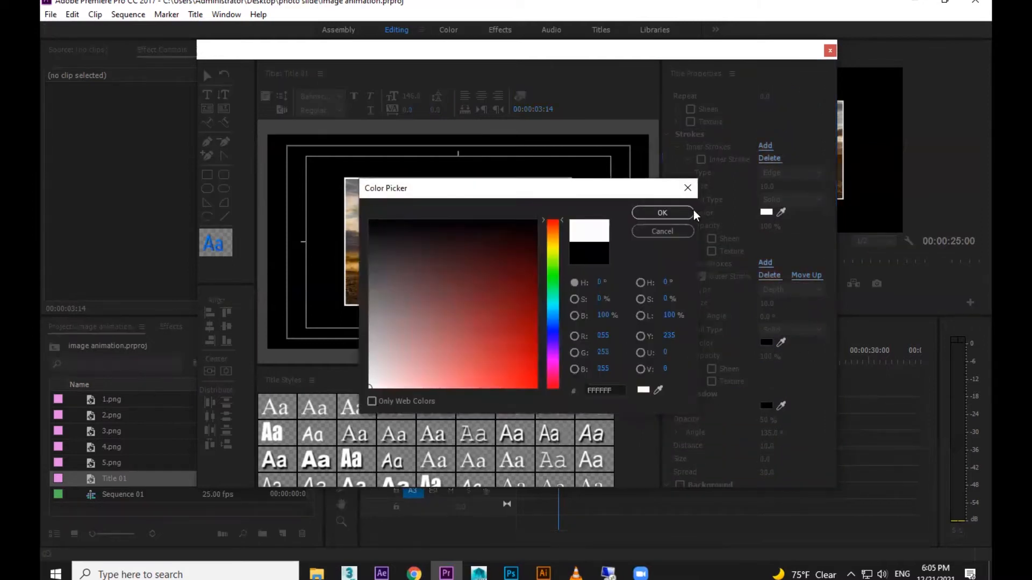
left_click(693, 214)
Step: Compare the Edge, Drop Face and Depth types for the outer stroke and settle on Edge
left_click(798, 290)
left_click(798, 320)
left_click(795, 290)
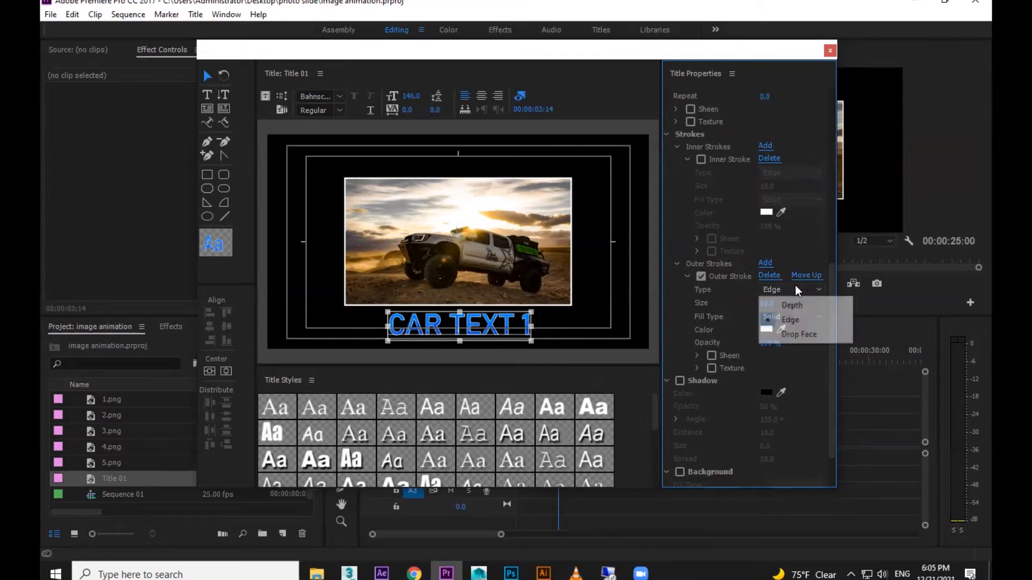
left_click(791, 335)
left_click(790, 292)
left_click(790, 320)
left_click(790, 290)
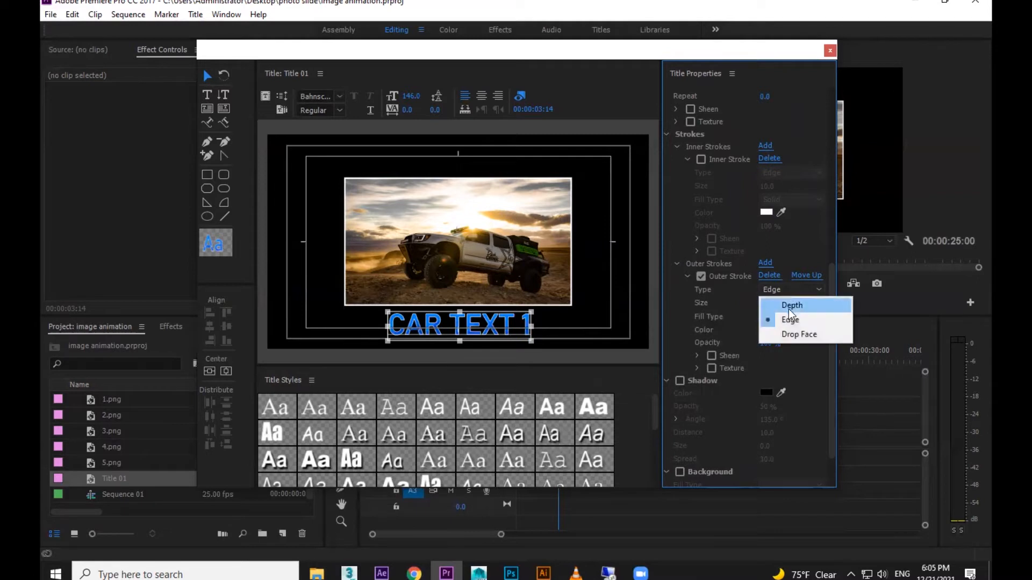
left_click(791, 308)
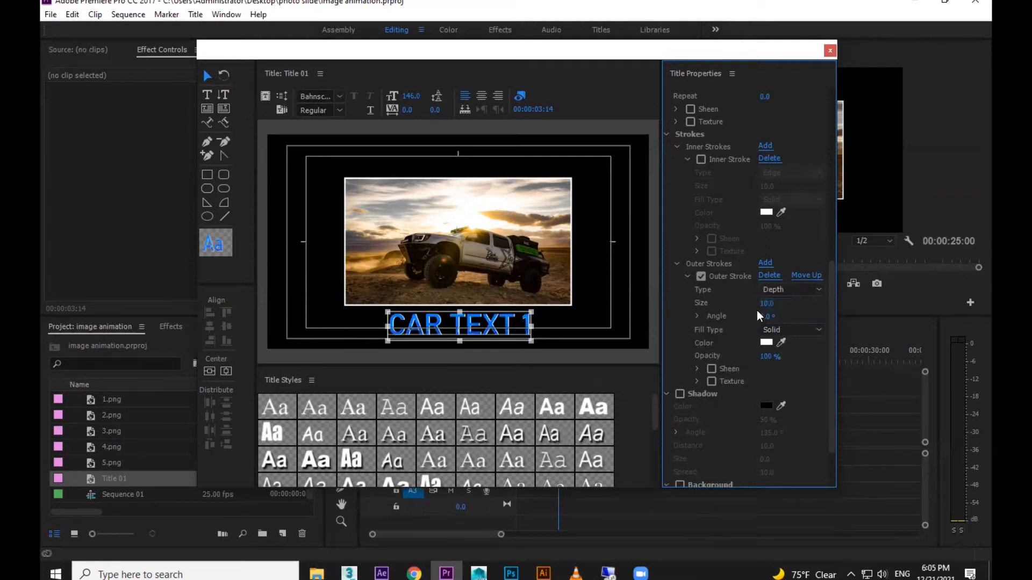
left_click(780, 292)
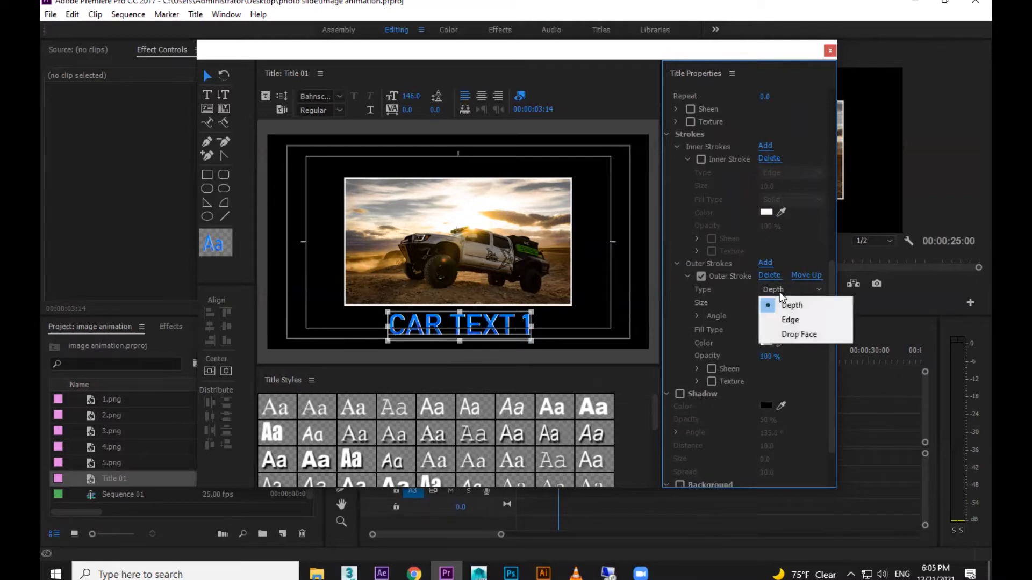
left_click(784, 323)
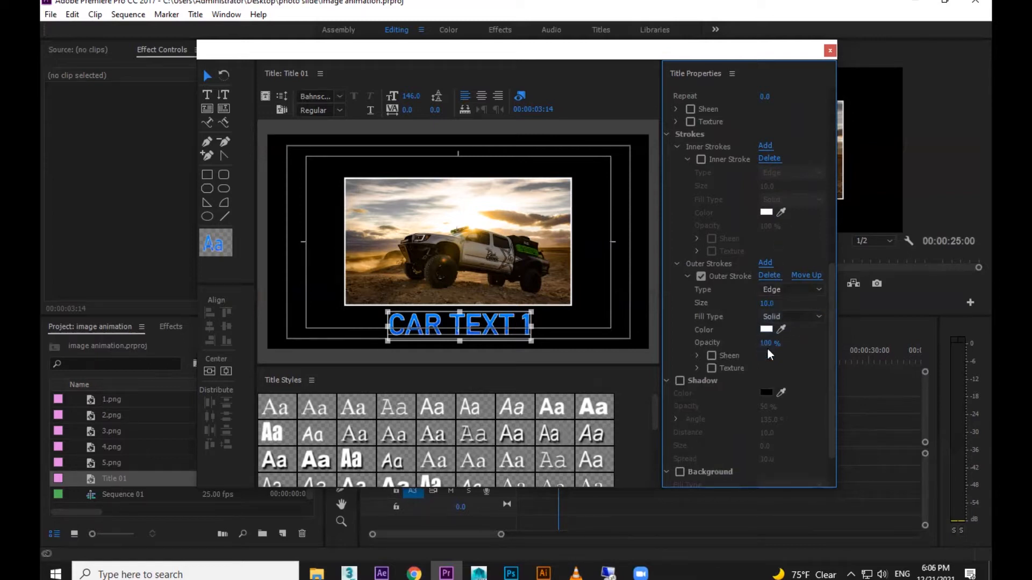
Step: Set the outer stroke's size to 20 and move the text up onto the lower part of the photo
scroll(828, 301, "up", 10)
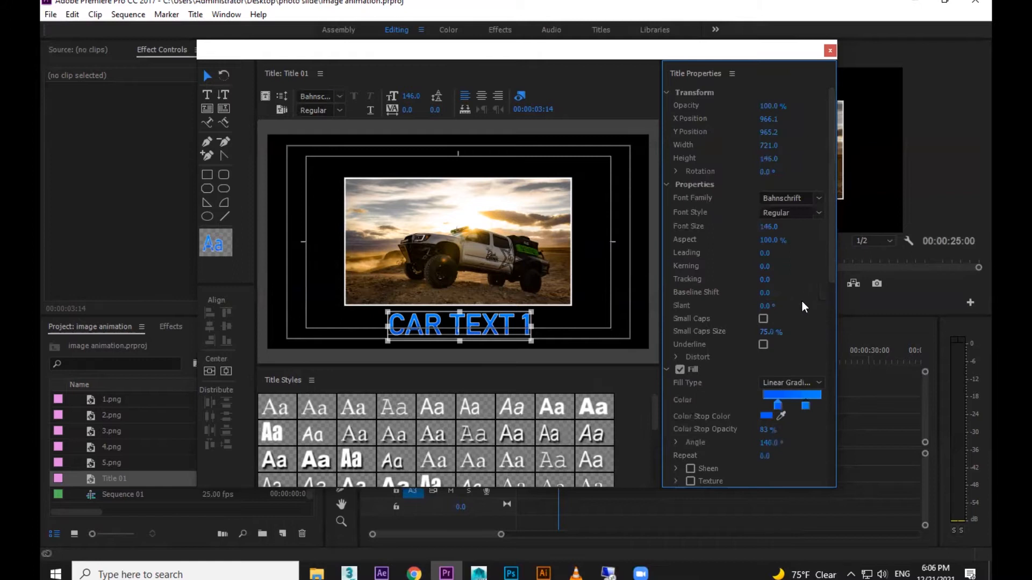
left_click_drag(827, 269, 838, 454)
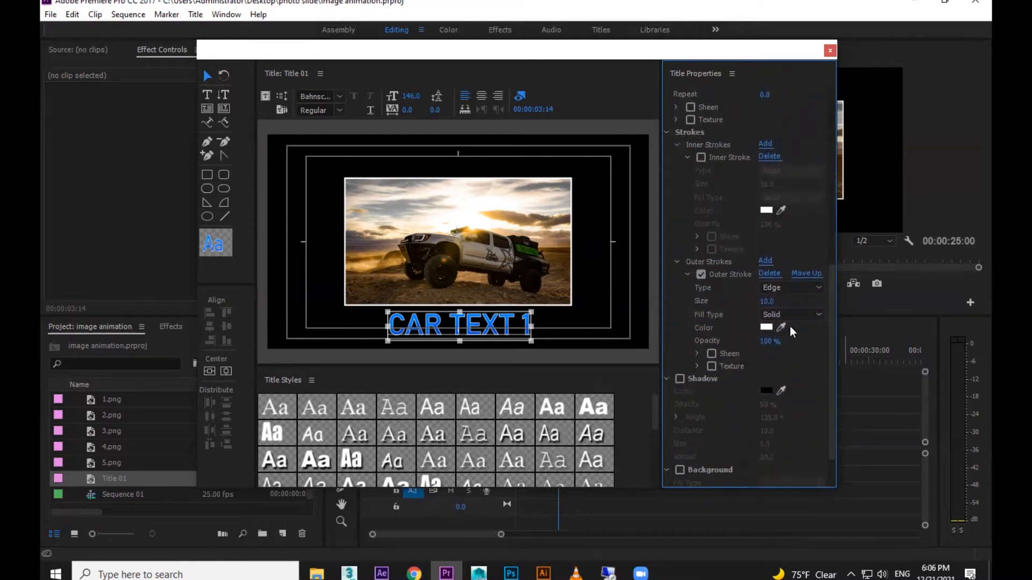
mouse_move(767, 301)
left_mouse_down()
mouse_move(784, 301)
mouse_move(769, 301)
left_mouse_up()
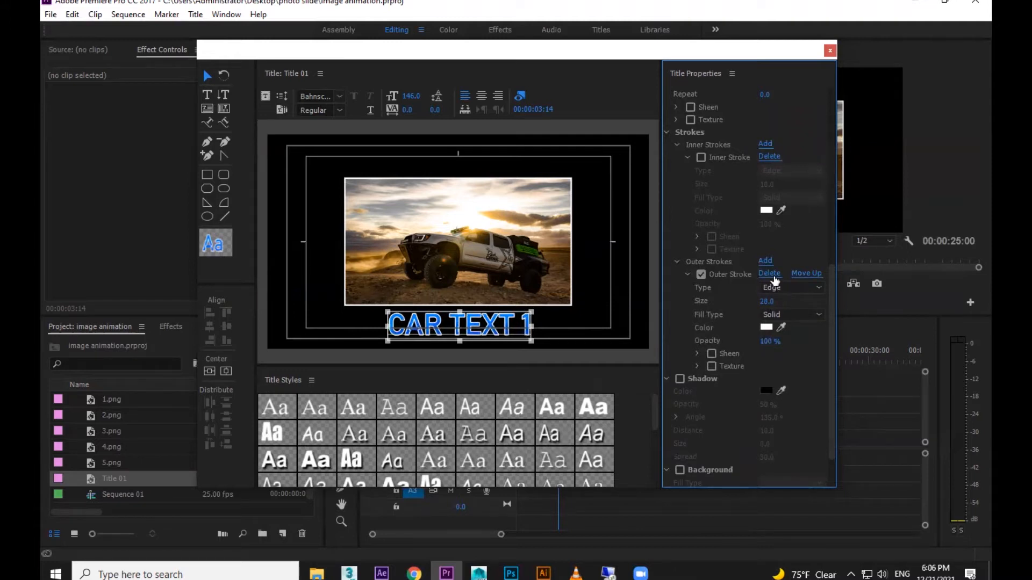
left_click_drag(471, 328, 481, 298)
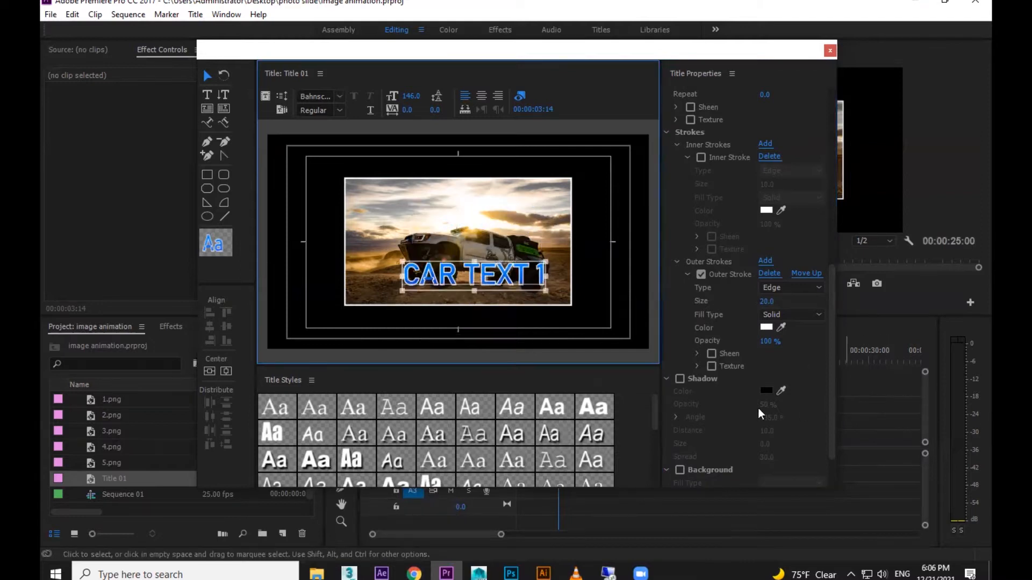
Step: Enable the text's shadow with 80% opacity, -197° angle, distance 24 and a larger spread, and shift the text slightly up and left
left_click(680, 379)
left_click_drag(761, 411, 779, 455)
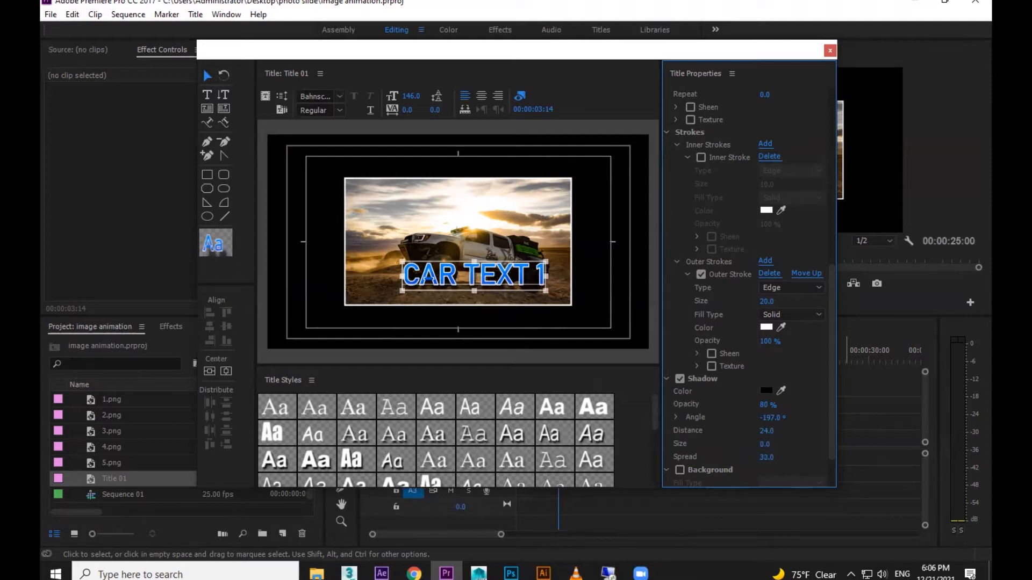
left_click_drag(765, 458, 817, 458)
scroll(767, 421, "down", 1)
scroll(718, 459, "down", 1)
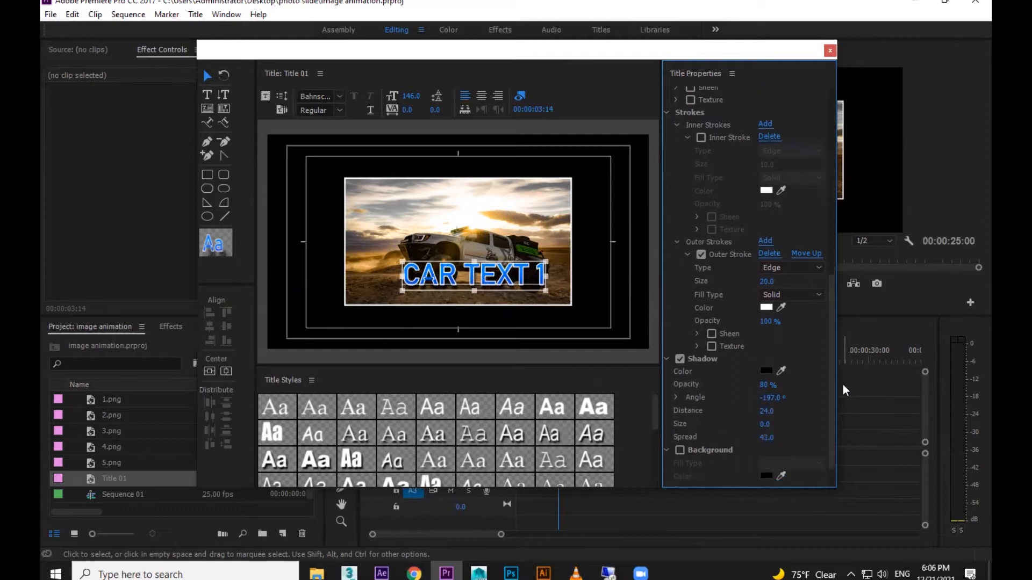
scroll(832, 453, "down", 1)
left_click_drag(829, 454, 846, 327)
left_click_drag(506, 285, 497, 280)
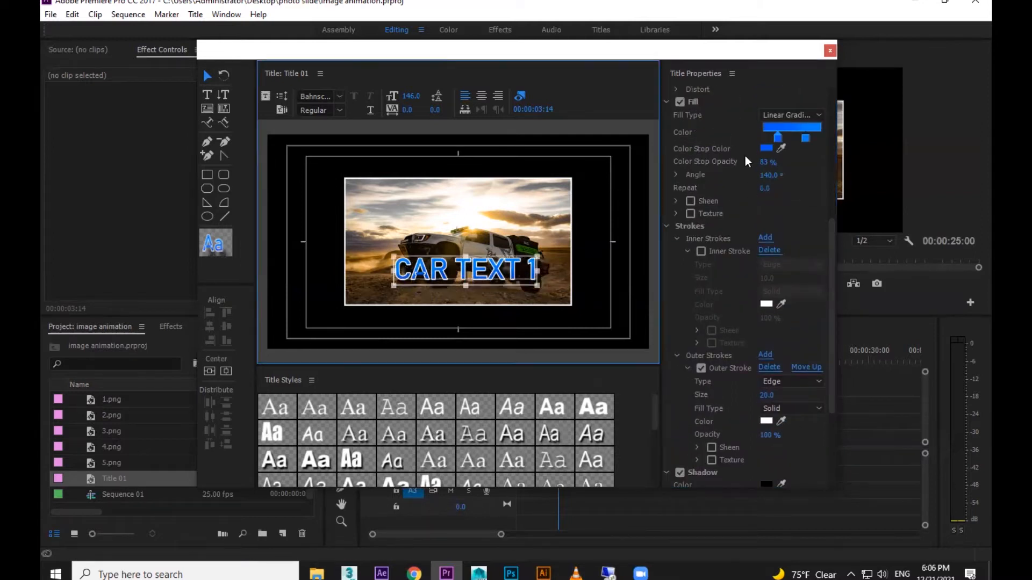
Step: Try several blue title styles, apply the gold gradient Arial Black style to the text and move it centred below the photo
left_click_drag(834, 256, 842, 117)
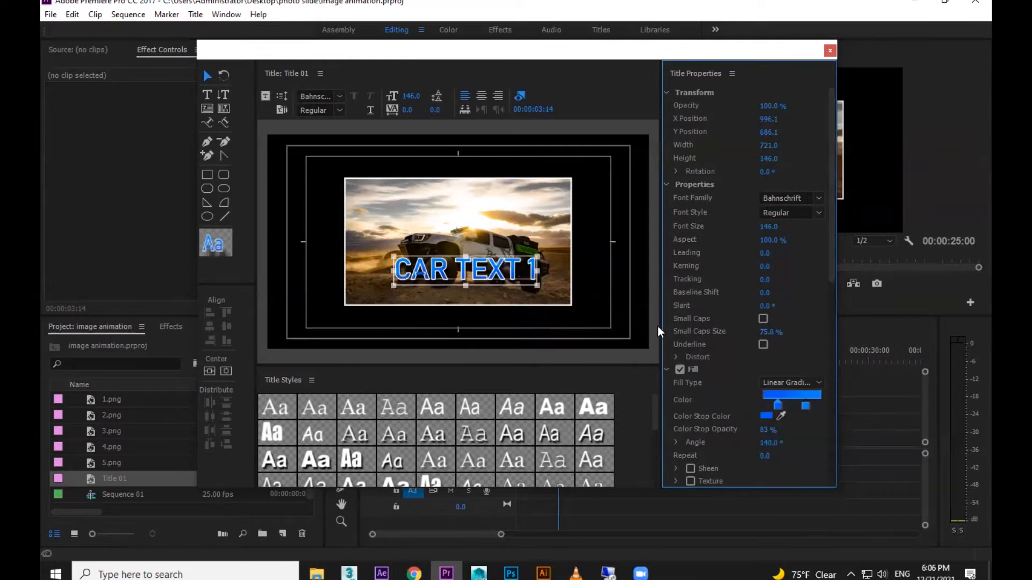
scroll(654, 428, "down", 5)
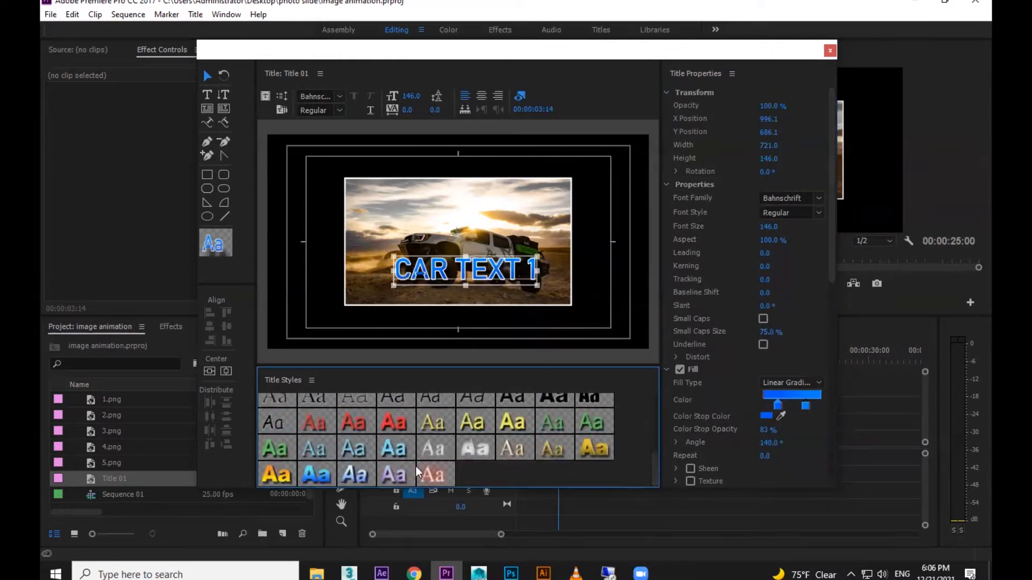
left_click(355, 474)
left_click(339, 449)
left_click(318, 476)
left_click(595, 451)
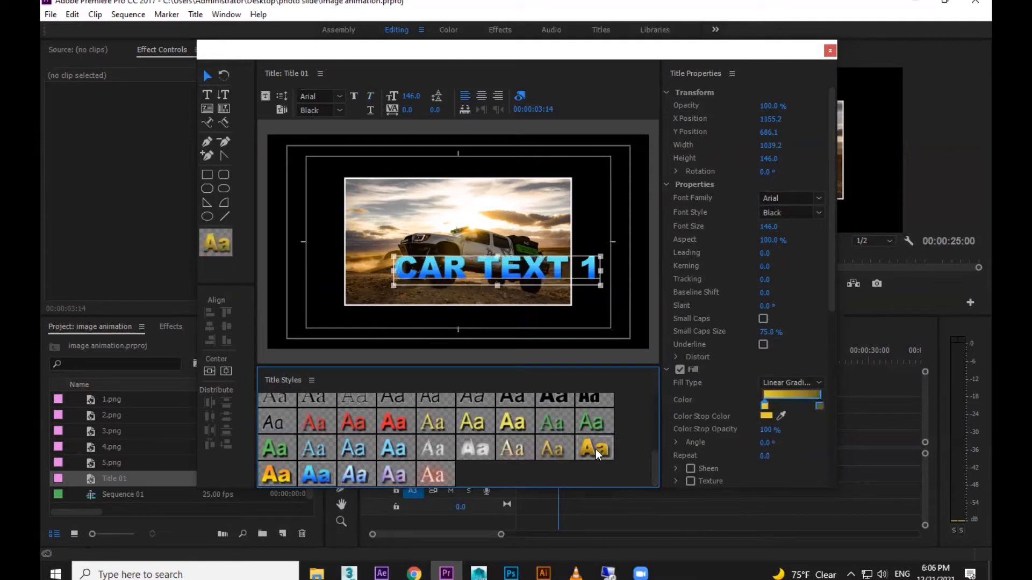
left_click_drag(543, 271, 506, 327)
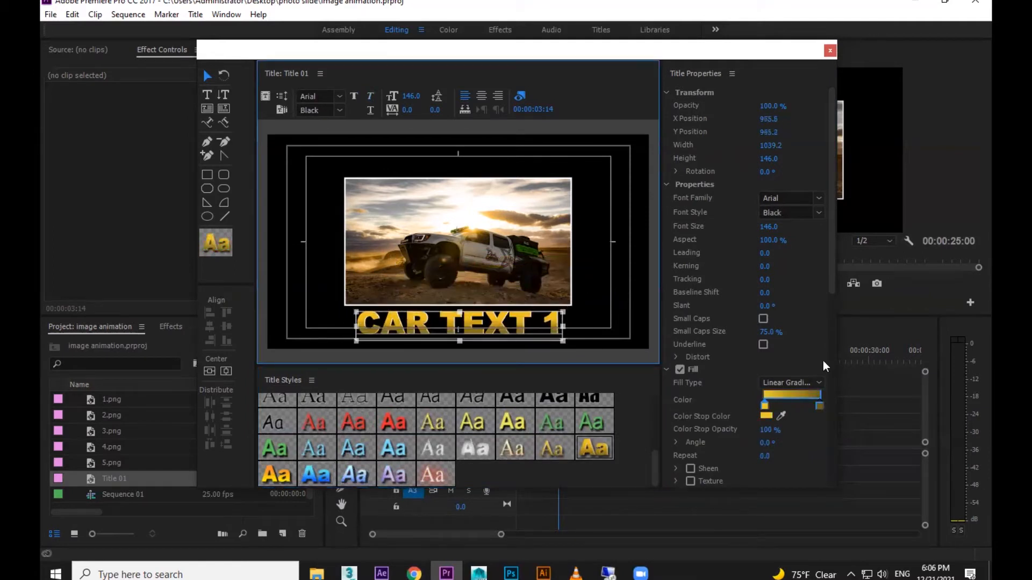
Step: Toggle the gold text's fill and its outer stroke off and back on to compare their effect
left_click_drag(829, 250, 831, 305)
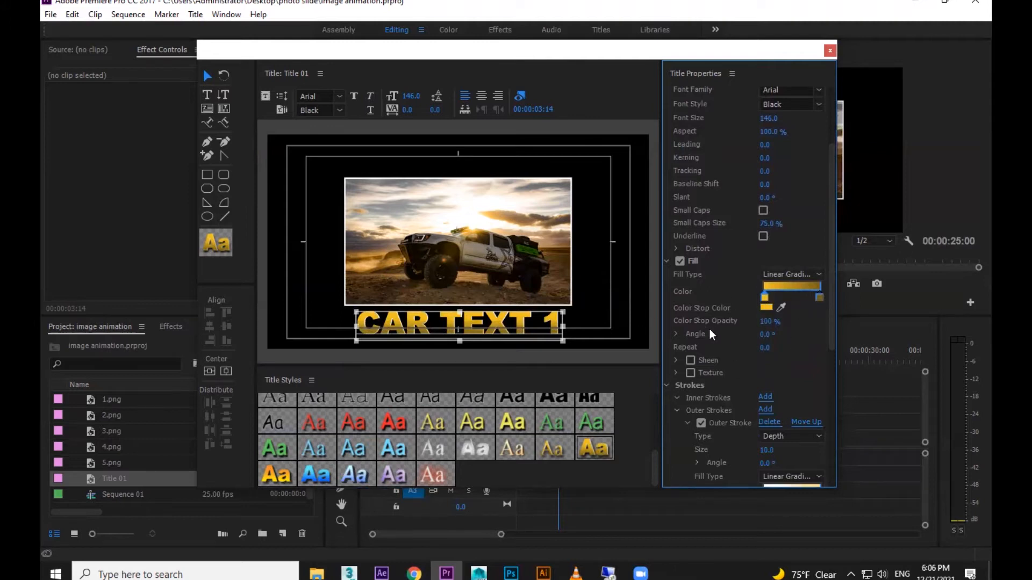
left_click(680, 262)
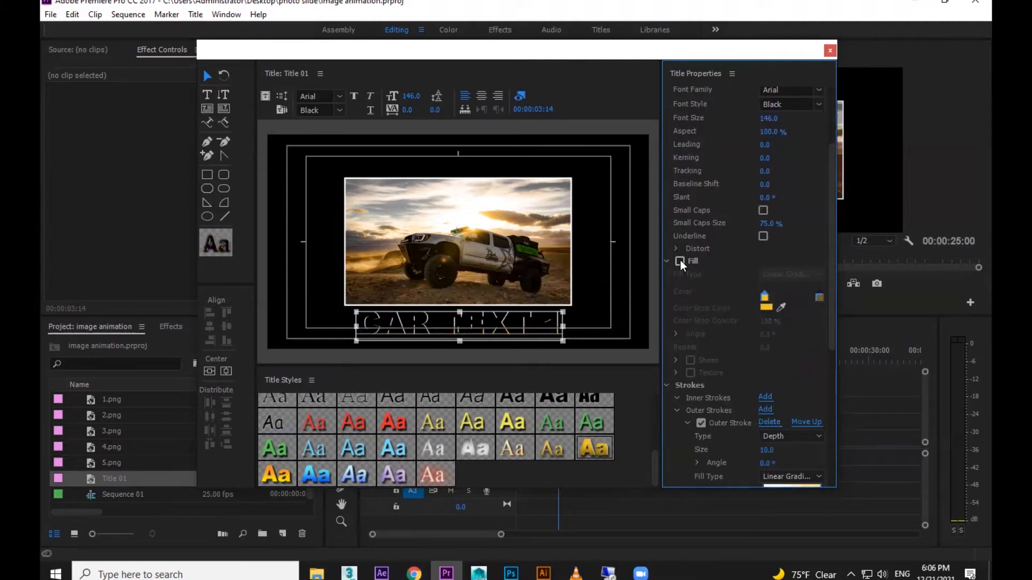
left_click(680, 261)
left_click(701, 422)
left_click(702, 423)
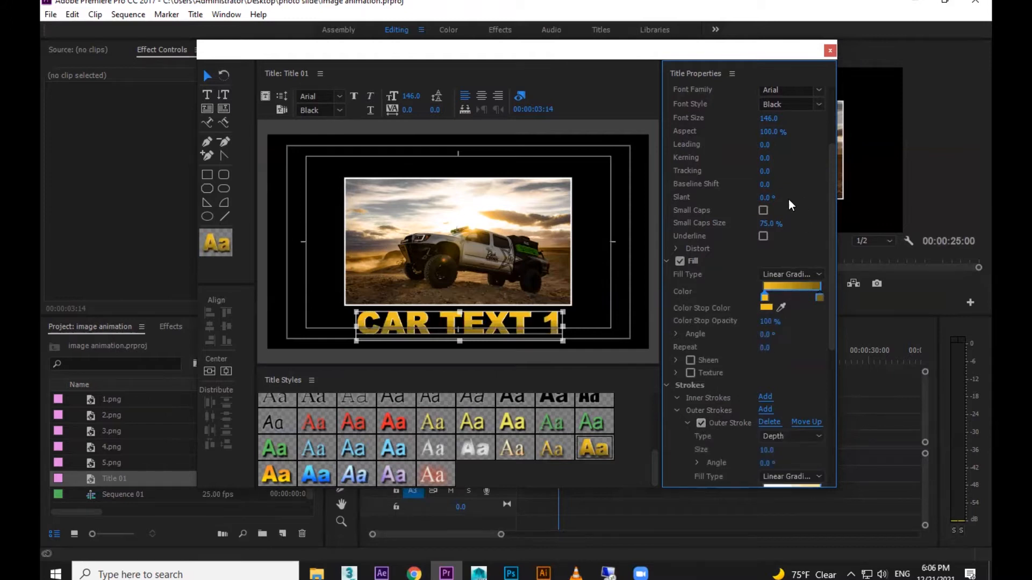
Step: Apply the solid white Impact title style to the text
left_click_drag(832, 228, 843, 125)
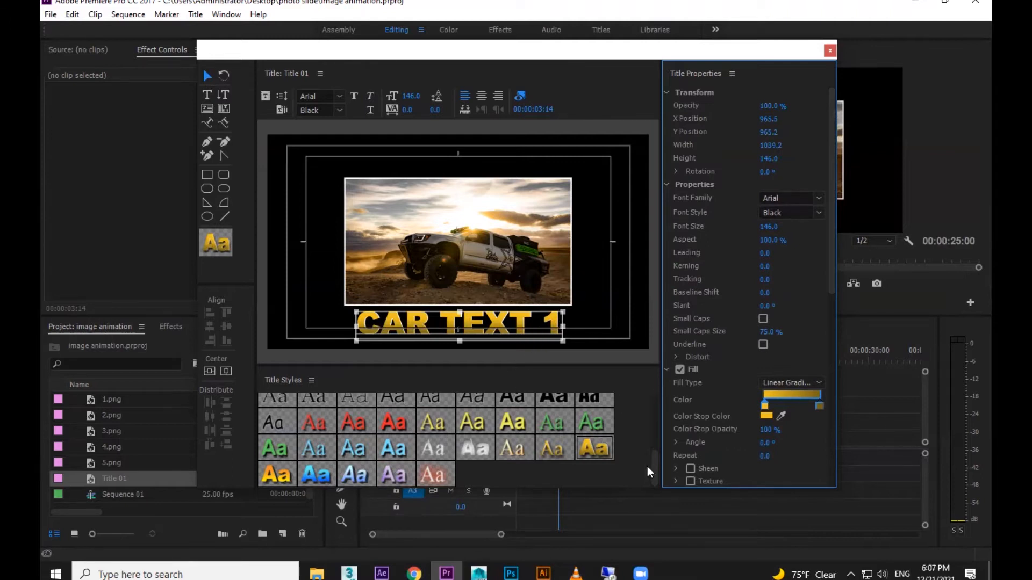
scroll(650, 456, "up", 5)
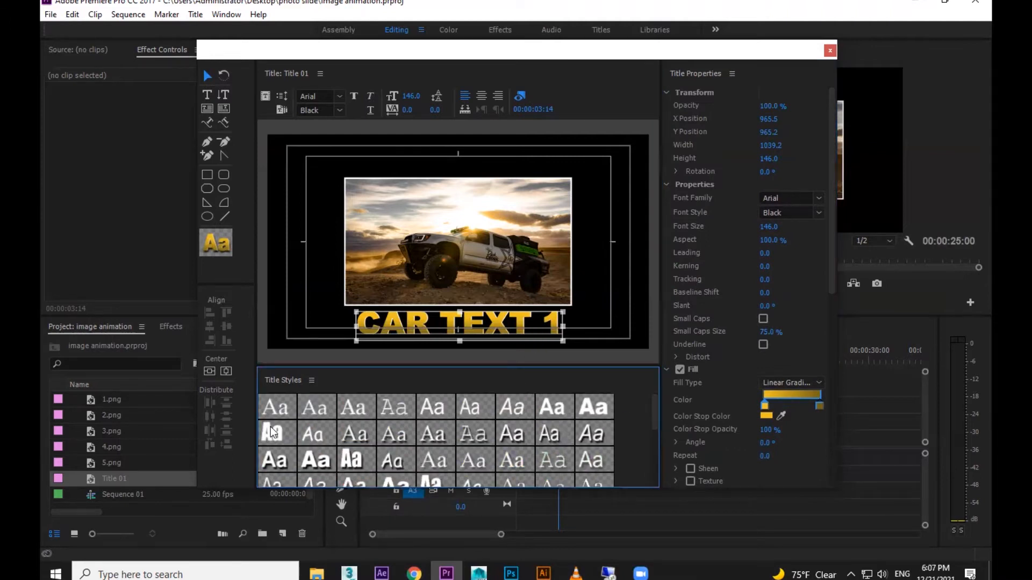
left_click(270, 428)
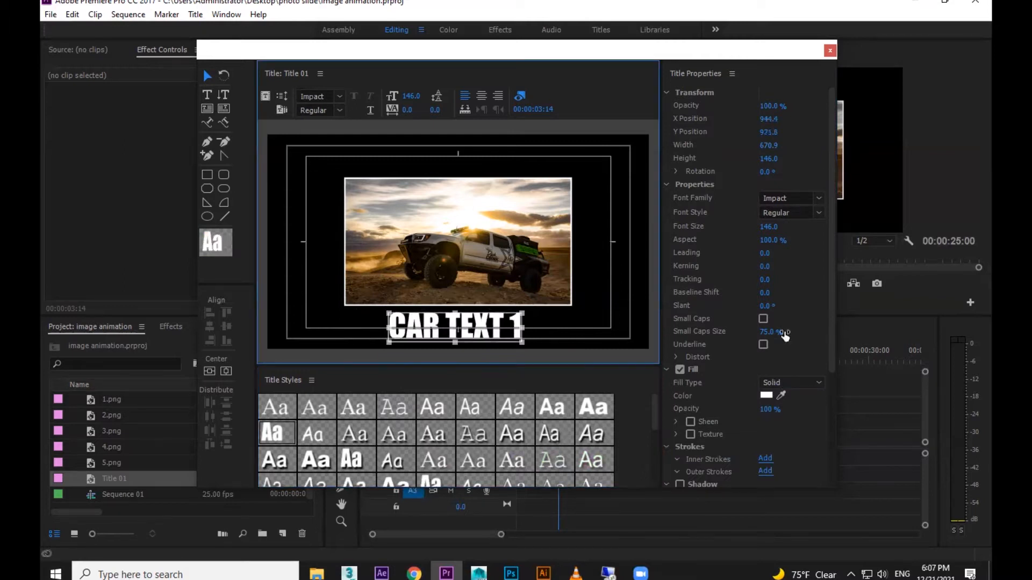
Step: Set the title text's font size to 106 and reposition it roughly centred below the photo
left_click_drag(486, 333, 484, 329)
left_click_drag(772, 227, 750, 227)
left_click(473, 322)
left_click_drag(474, 325, 491, 330)
left_click(576, 347)
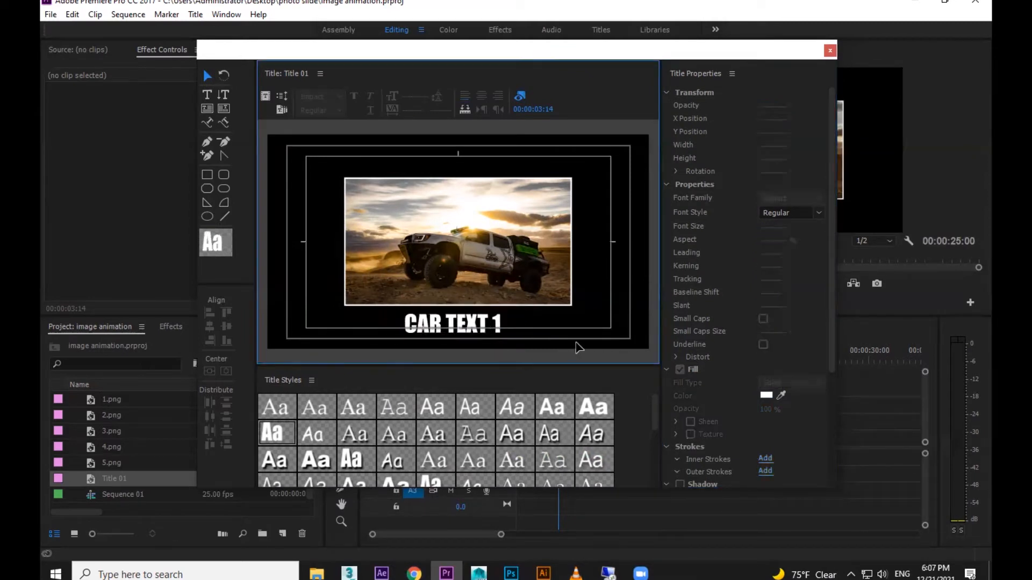
left_click(495, 329)
left_click(536, 322)
left_click(488, 326)
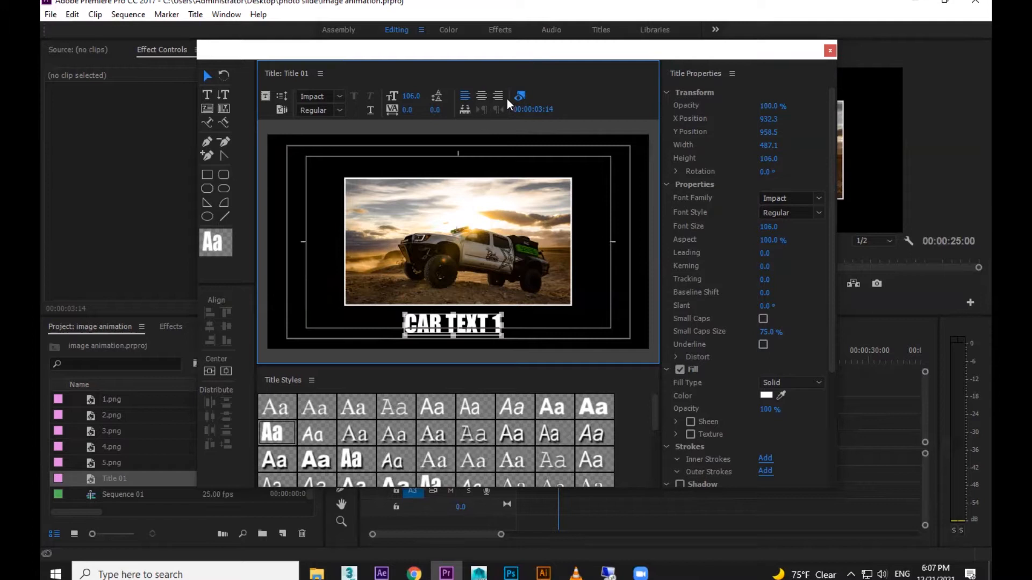
Step: Centre-align the title text and move it up onto the middle of the photo
left_click(480, 95)
left_click_drag(481, 332, 459, 254)
Step: Add several lines of filler text under CAR TEXT 1 and try the left, centre and right alignments on them
double_click(467, 249)
type("s")
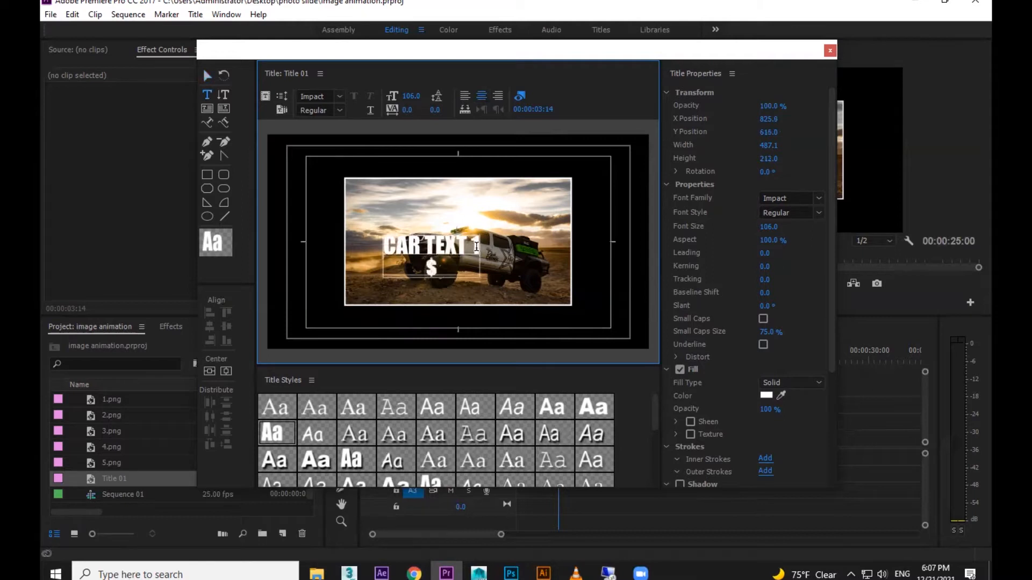
type("df dsf d sdf sdfds f dsfds gdfg tr gf hfg hfgh")
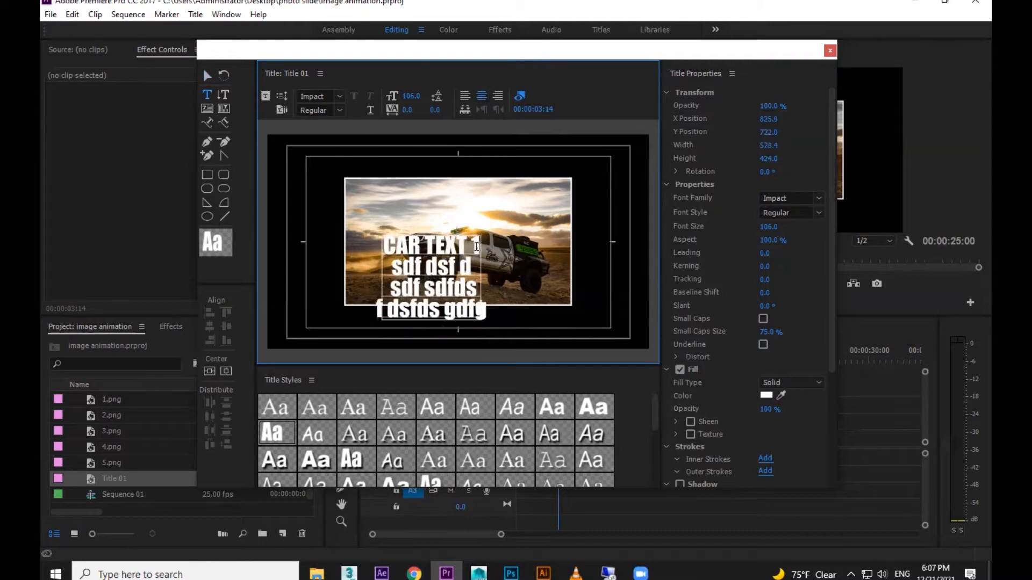
left_click(210, 78)
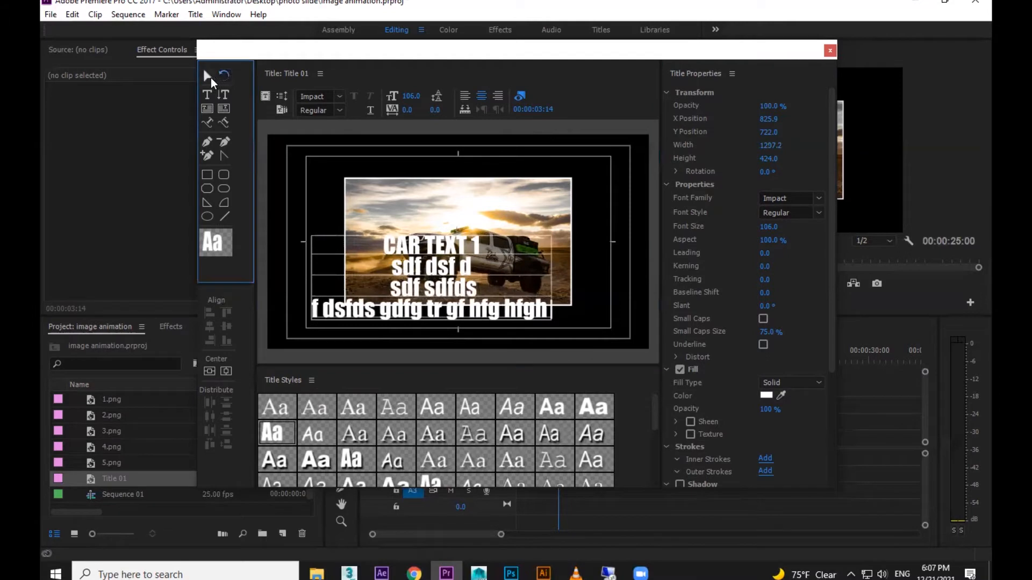
left_click(465, 96)
left_click(478, 97)
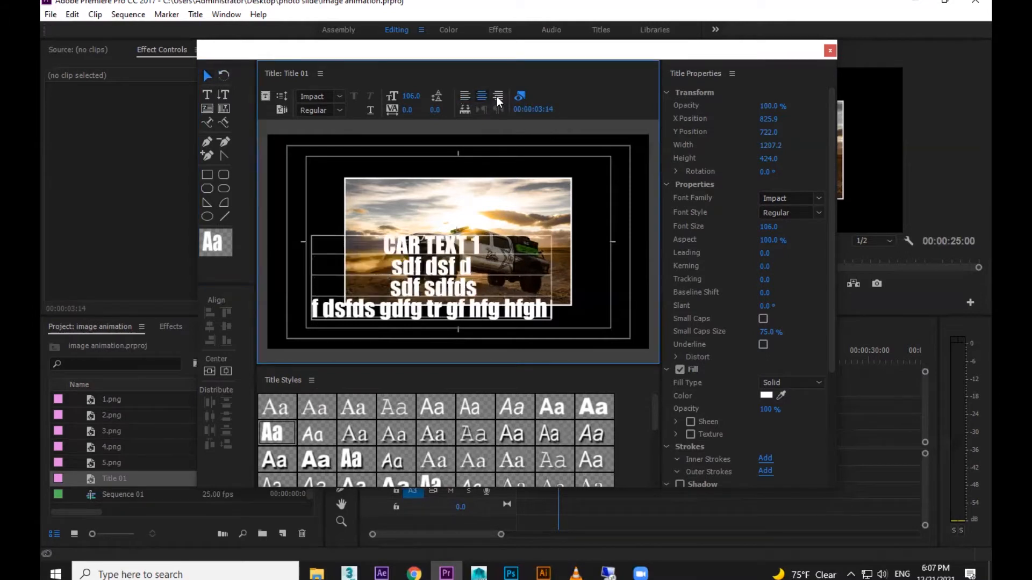
left_click(497, 96)
Step: Undo the alignment changes and the added filler lines
key("ctrl+z")
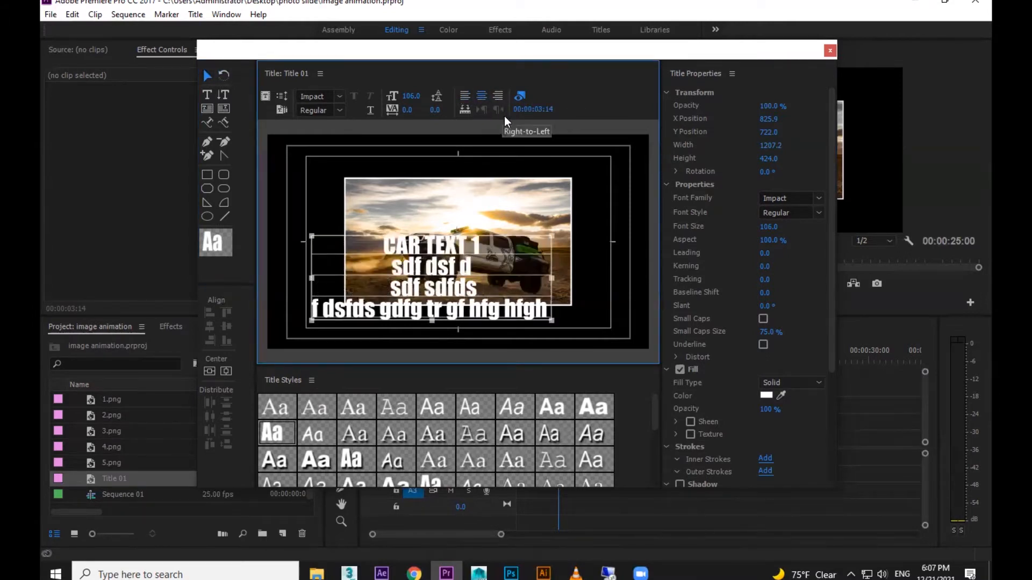
key("ctrl+z")
key("ctrl+z")
key("ctrl+z")
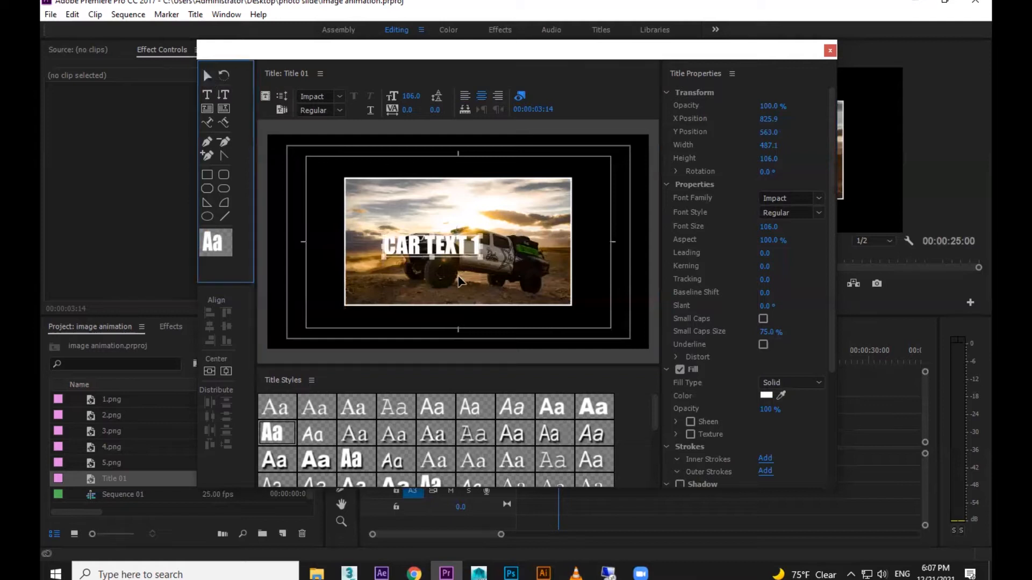
Step: Move CAR TEXT 1 back below the photo, to about X 979 and Y 952
left_click_drag(474, 257, 497, 321)
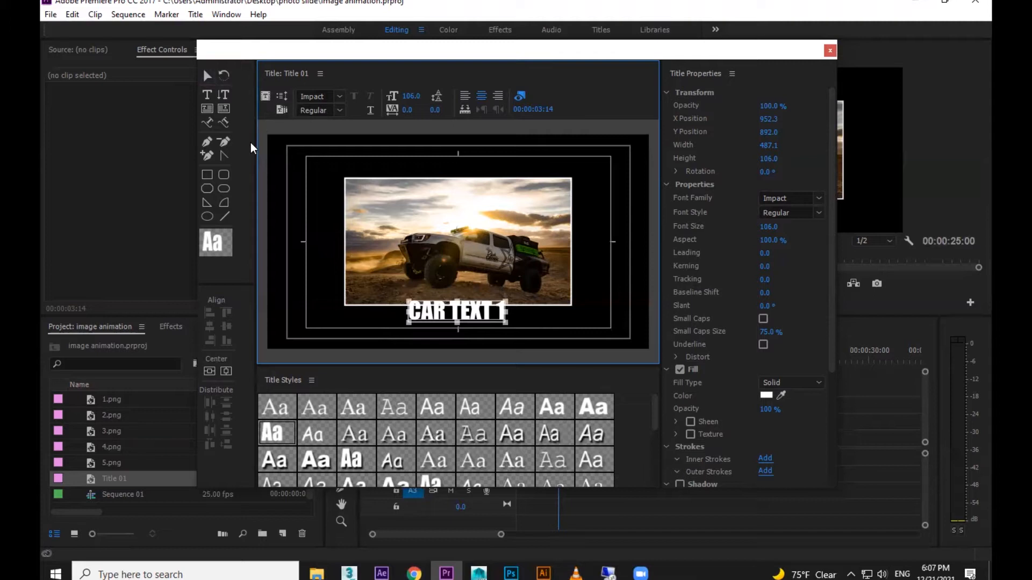
left_click_drag(480, 311, 511, 317)
left_click(225, 76)
key("ctrl+z")
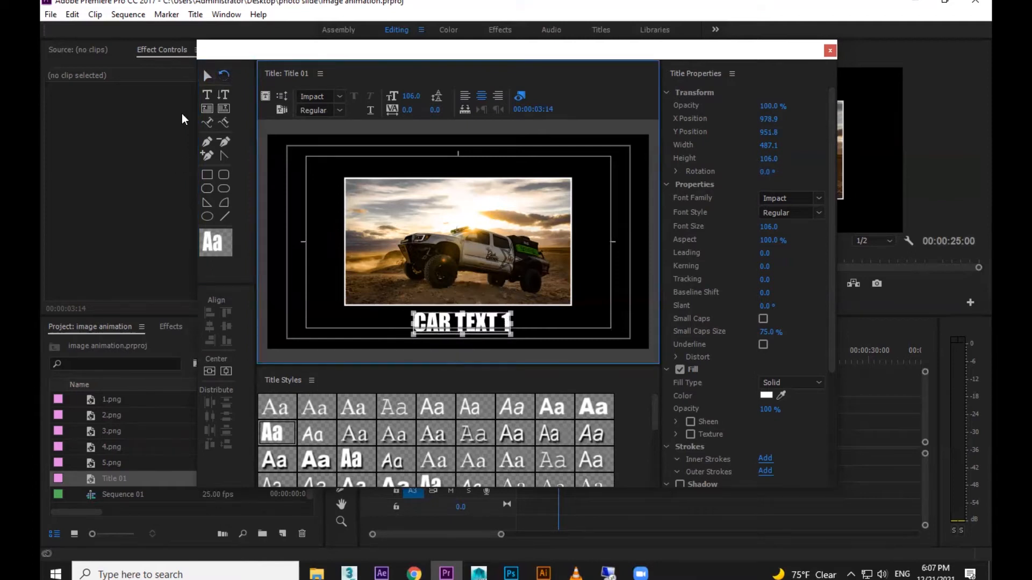
Step: Add a vertical line of filler text along the left side of the photo, and delete it
left_click(223, 93)
left_click(317, 184)
type("dfghdfgdf")
left_click(205, 76)
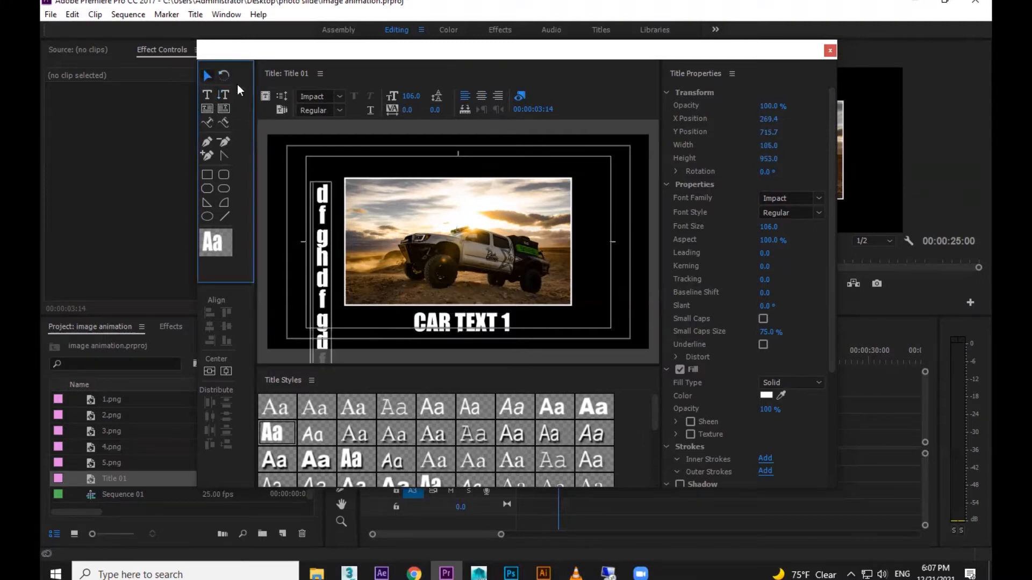
key("Delete")
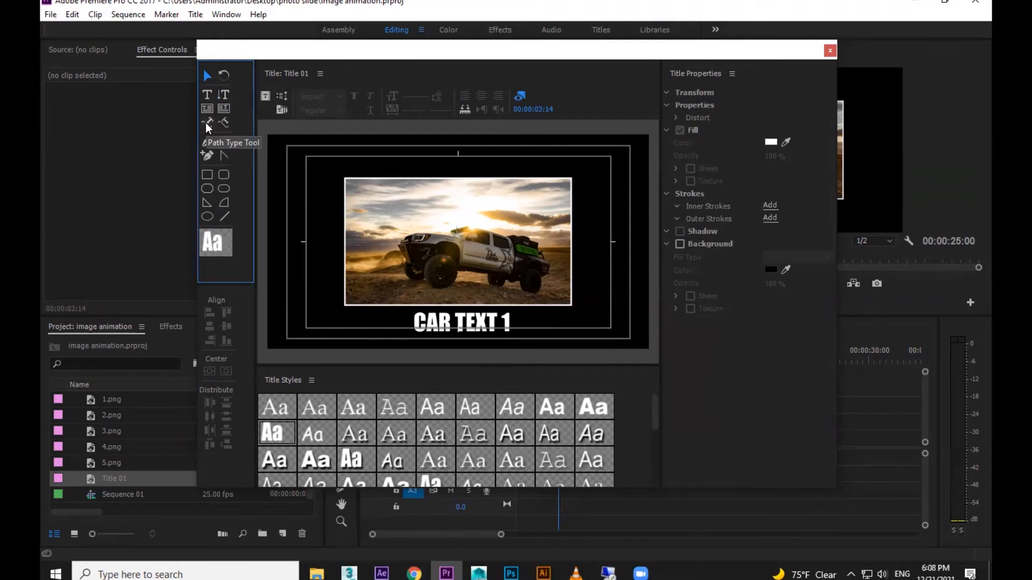
Step: Draw an open curved line about 565 wide and 209 high around the photo's upper-left corner with the Pen tool
left_click(207, 142)
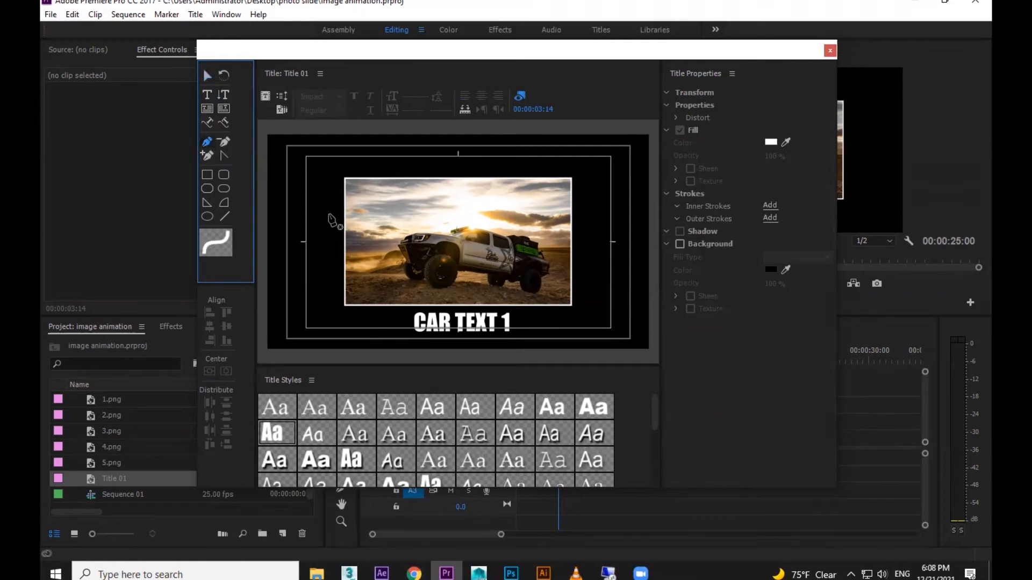
left_click(311, 204)
left_click_drag(351, 169, 437, 156)
Step: Try the path type tools on the drawn curve and on the CAR TEXT 1 title
left_click(207, 122)
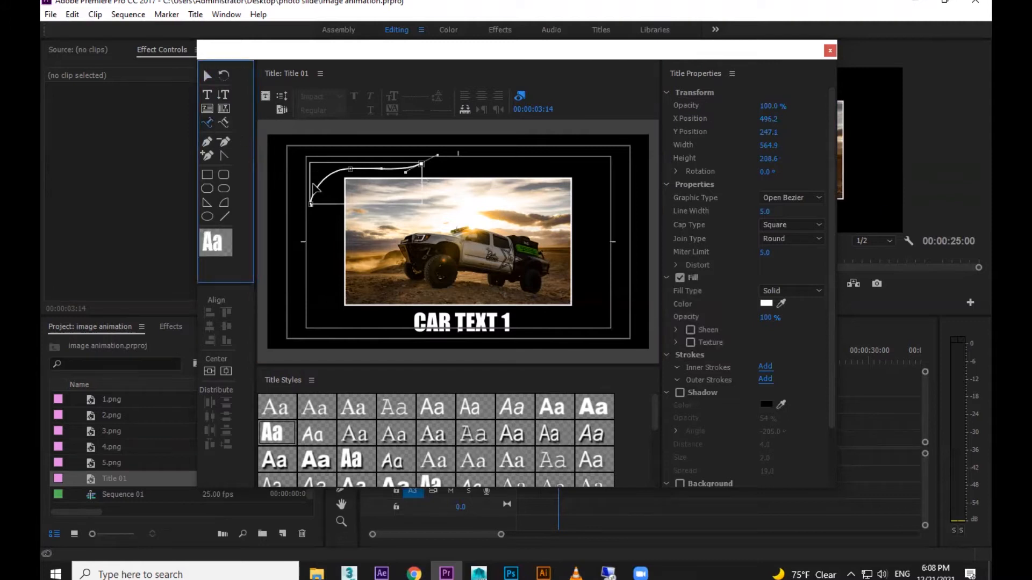
left_click(330, 253)
left_click(208, 77)
left_click(313, 191)
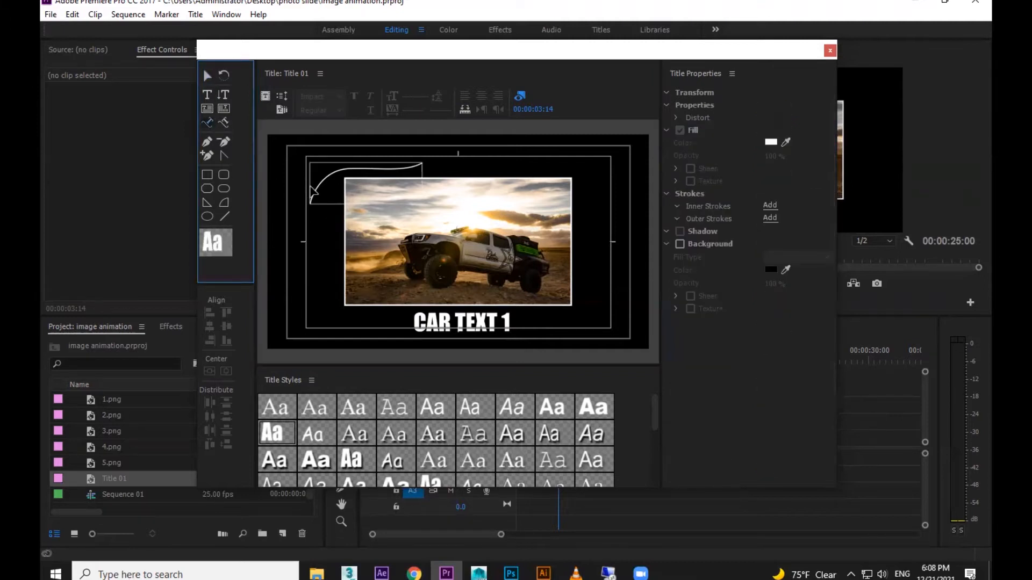
left_click(223, 122)
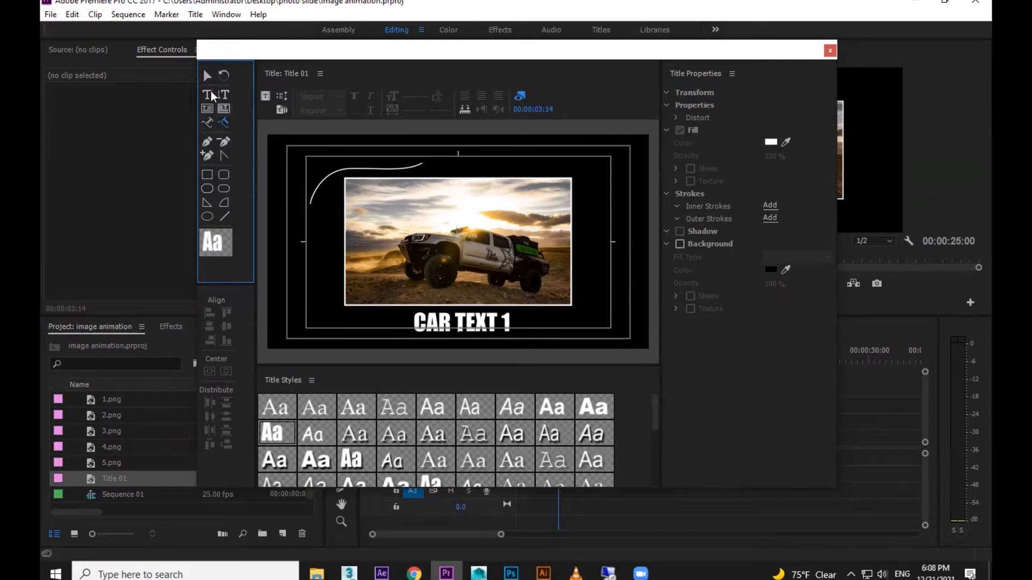
left_click(206, 77)
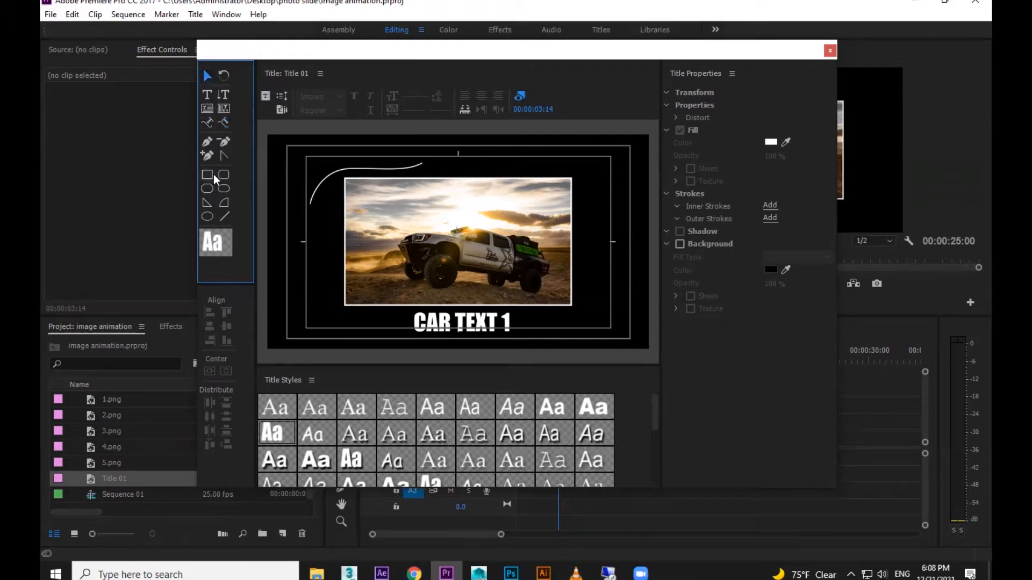
left_click(208, 124)
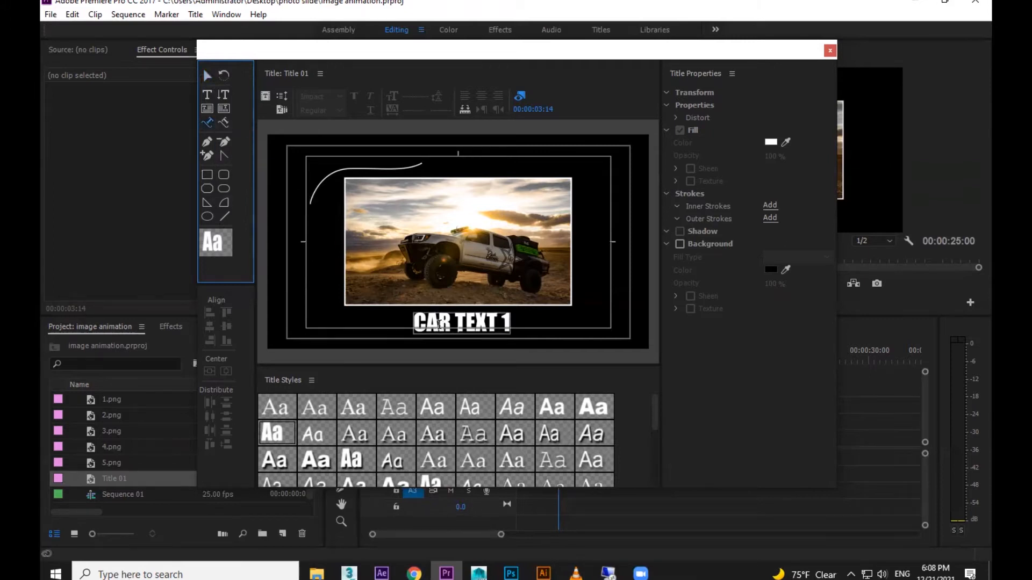
left_click(419, 322)
Step: Draw a path-type path about 127 wide and 459 high beside the photo's left edge and enter filler text on it
left_click(208, 123)
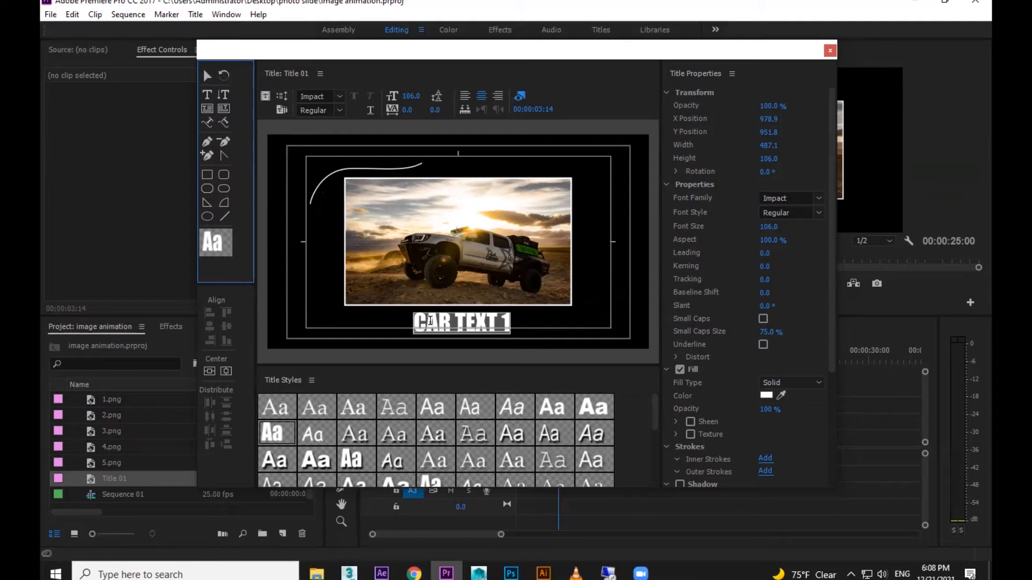
left_click(309, 314)
left_click_drag(325, 270, 335, 211)
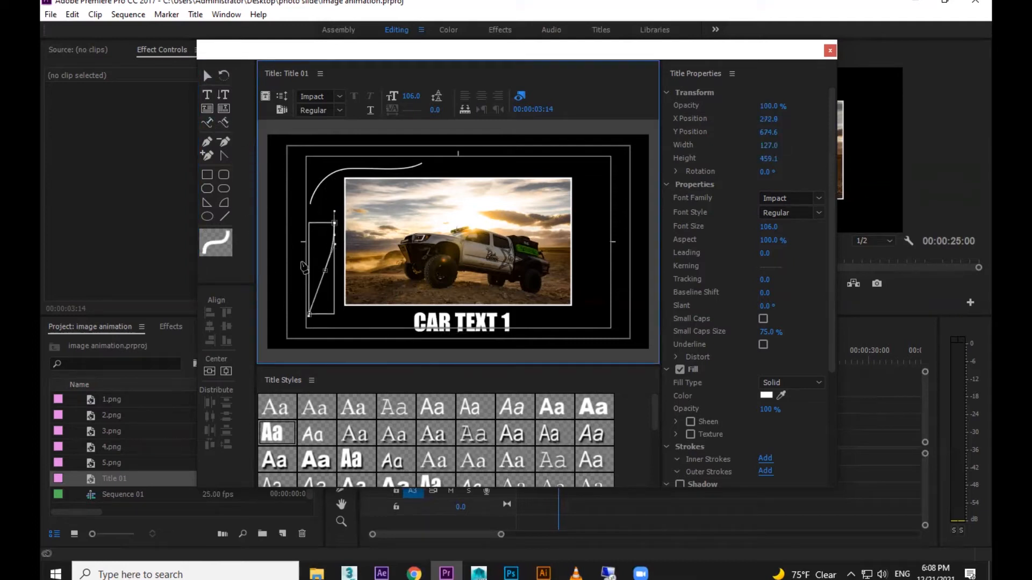
left_click(208, 123)
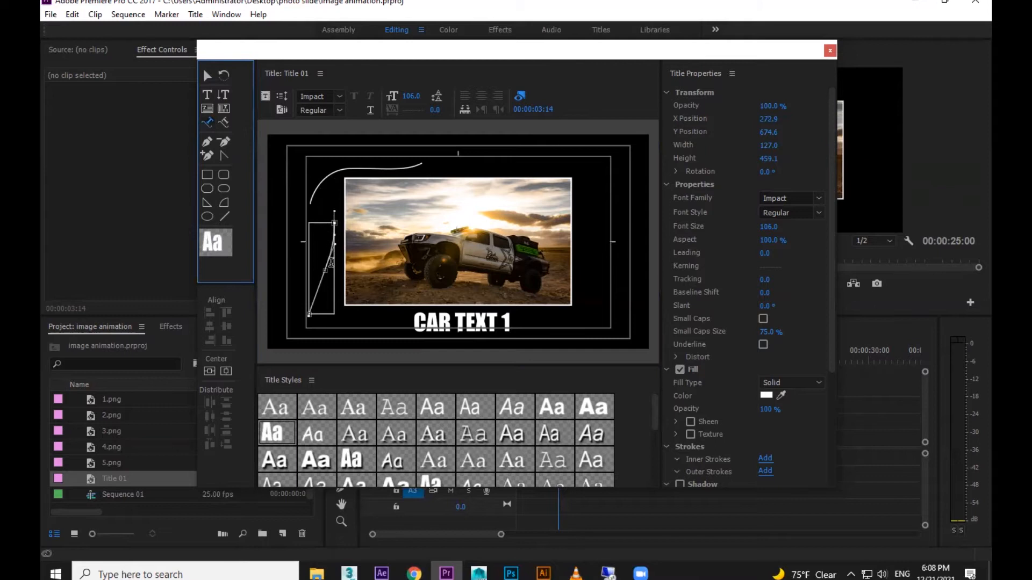
left_click(329, 260)
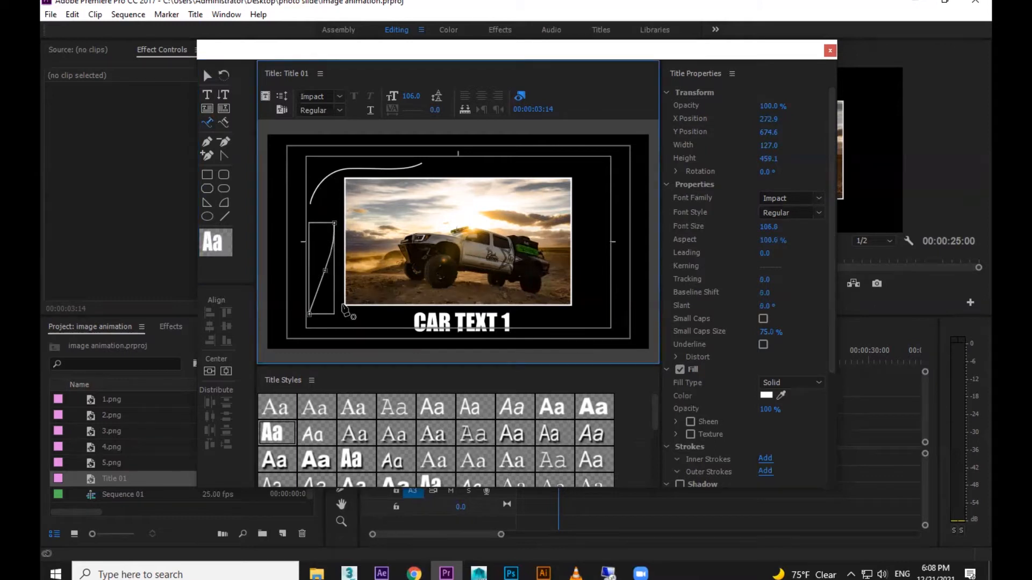
type("fghjgh")
Step: Delete the path text beside the photo and the curved line around its upper-left corner
left_click(207, 76)
key("Delete")
left_click(324, 179)
key("Delete")
left_click(208, 123)
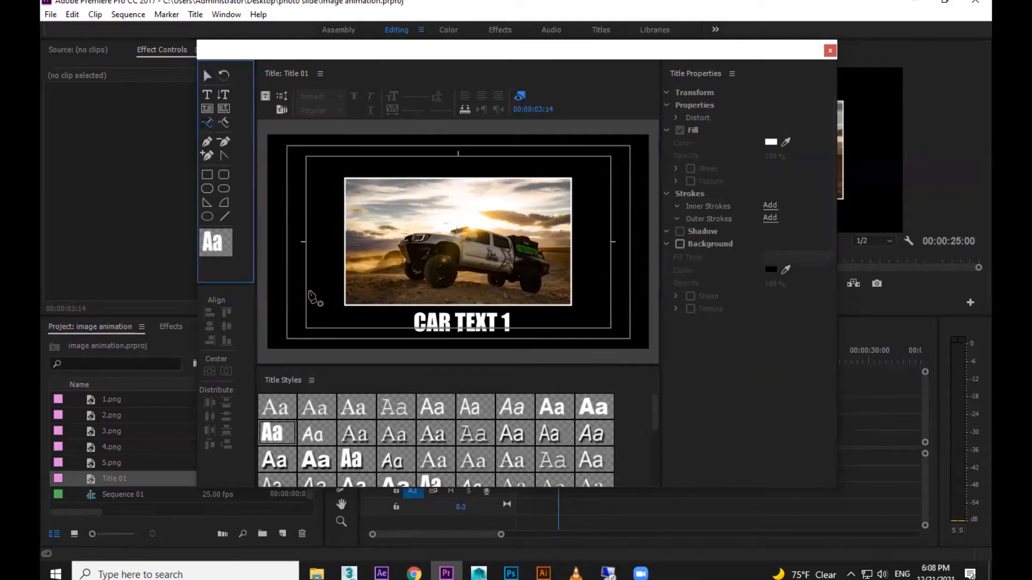
left_click(284, 294)
key("Delete")
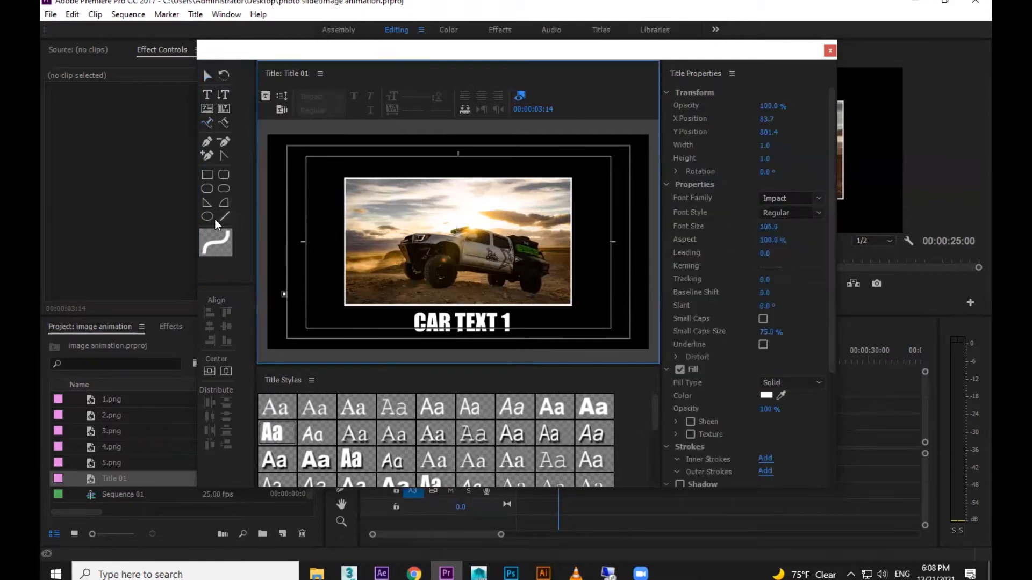
Step: Create filler text along a curved path about 540 by 446 around the photo's upper-left corner, and delete it
left_click(211, 121)
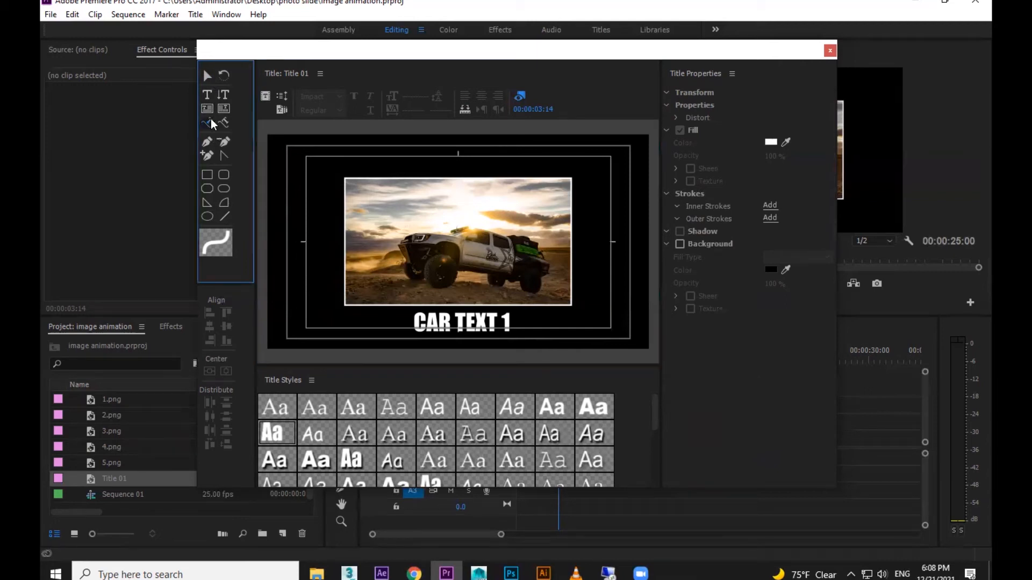
left_click(279, 245)
left_click_drag(305, 197, 358, 154)
left_click(386, 158)
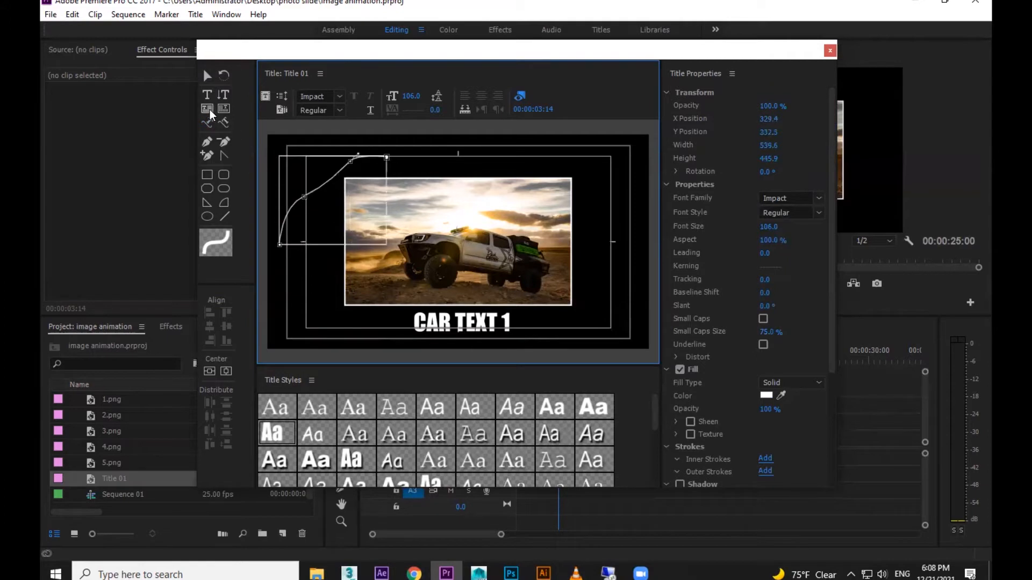
left_click(207, 76)
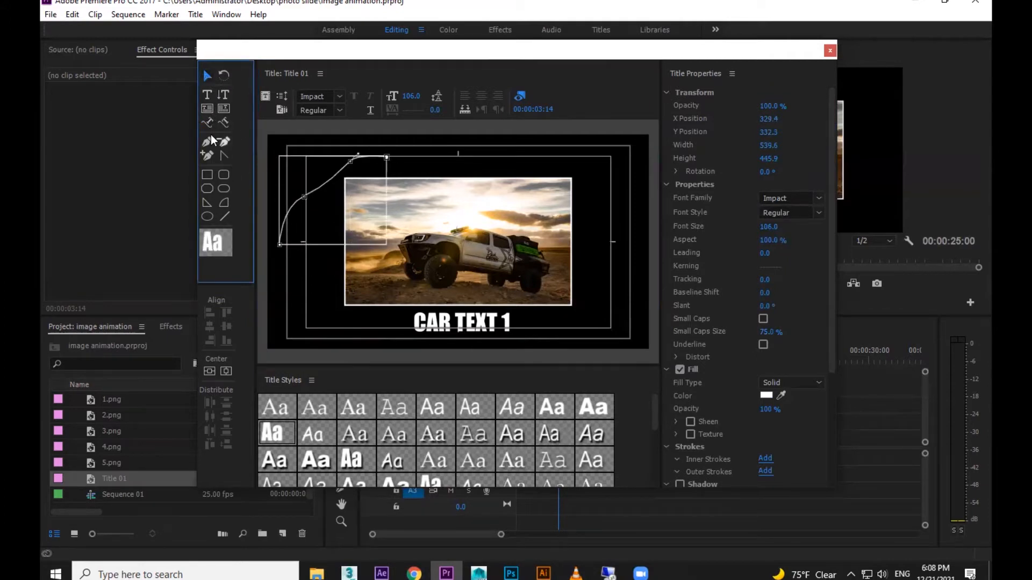
left_click(285, 217)
type("gjhgjfhgh")
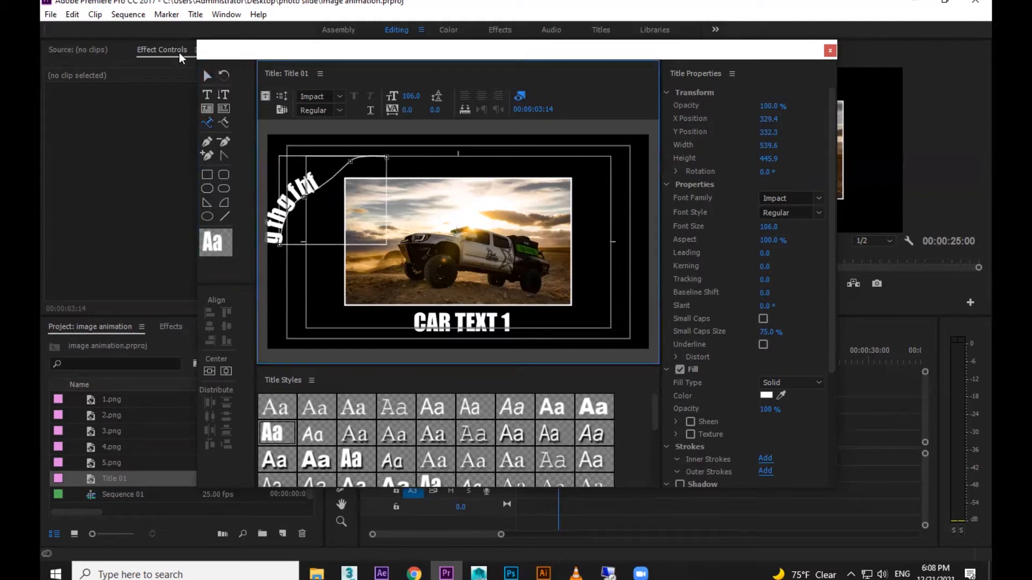
left_click(208, 76)
left_click(557, 249)
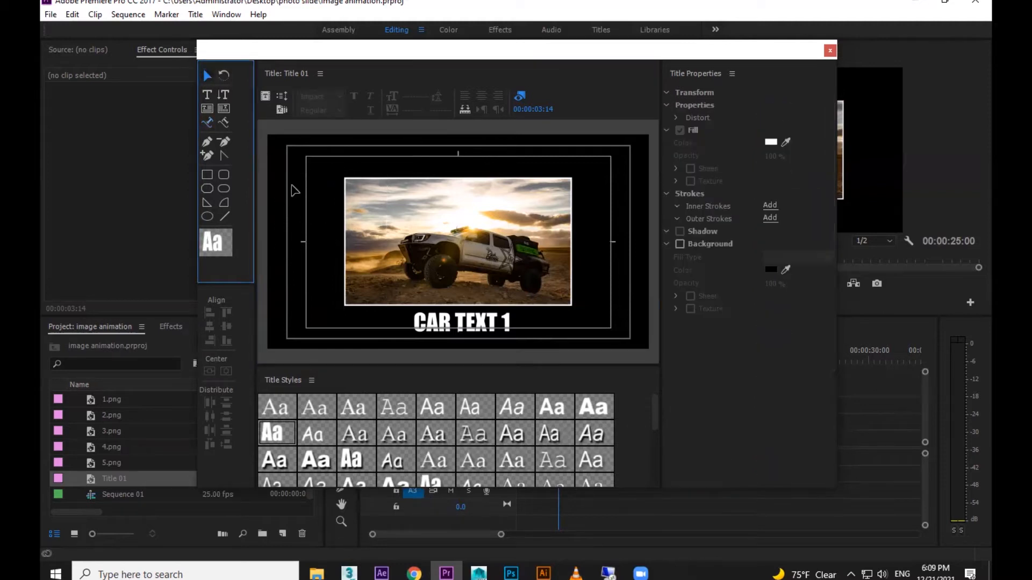
Step: Hide the background video and draw a wavy path-type path about 1125 wide and 379 high across the title's middle
left_click(210, 123)
left_click(519, 96)
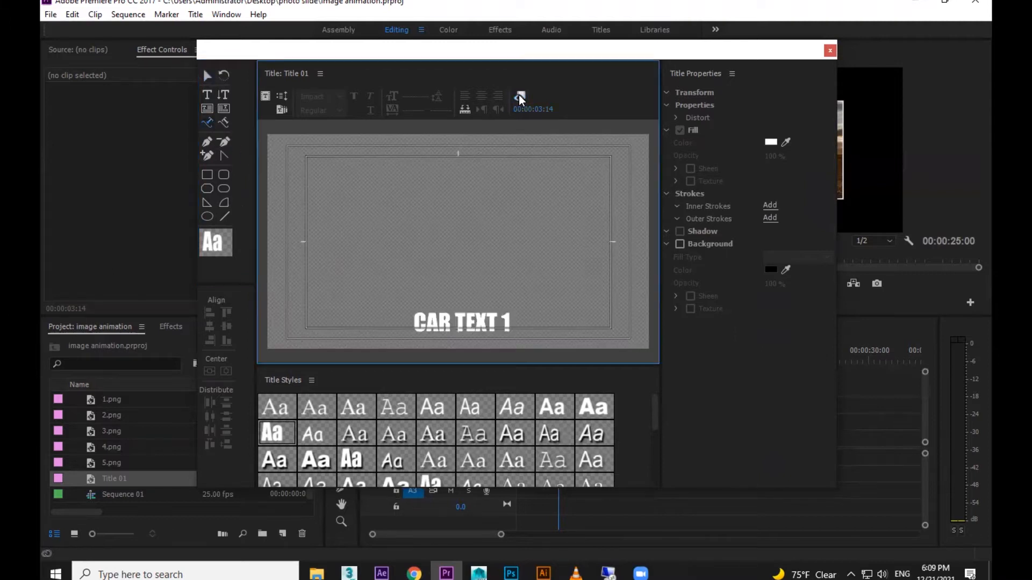
left_click(335, 261)
left_click_drag(411, 232, 440, 240)
left_click_drag(508, 205, 526, 188)
left_click(559, 185)
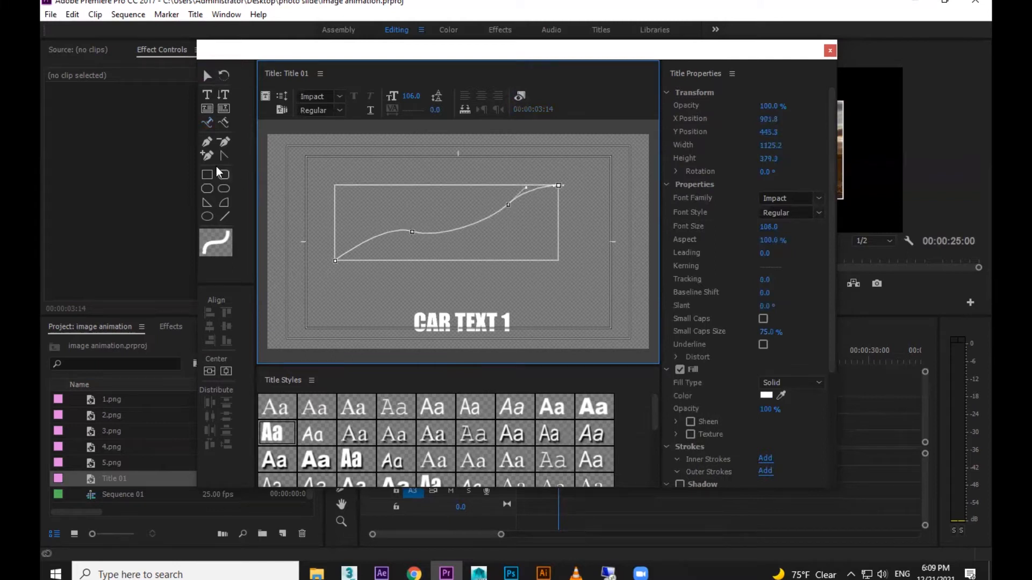
Step: Deselect the wavy path, show the background video again and activate the Rotation tool
left_click(209, 76)
left_click(405, 279)
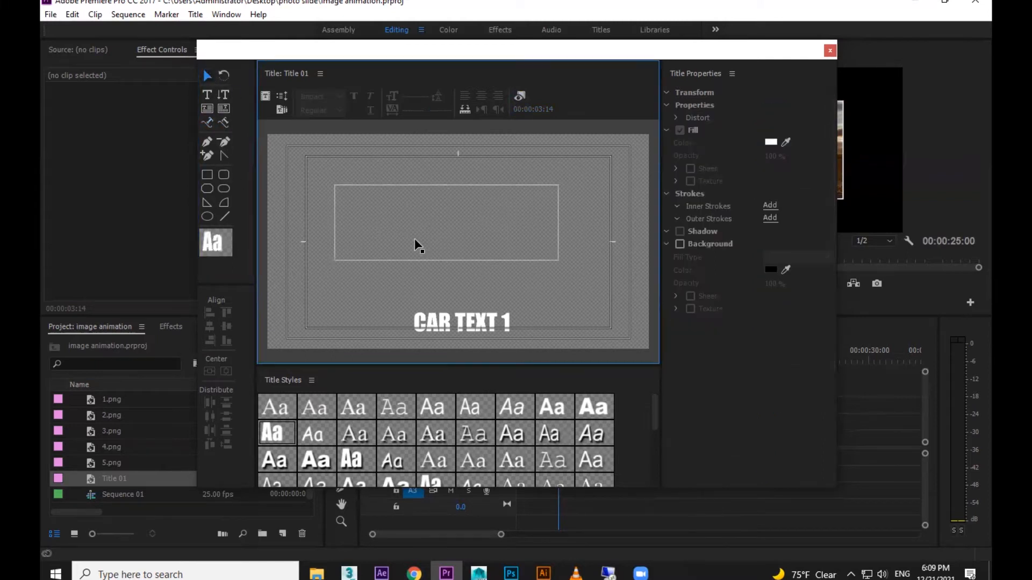
left_click(207, 123)
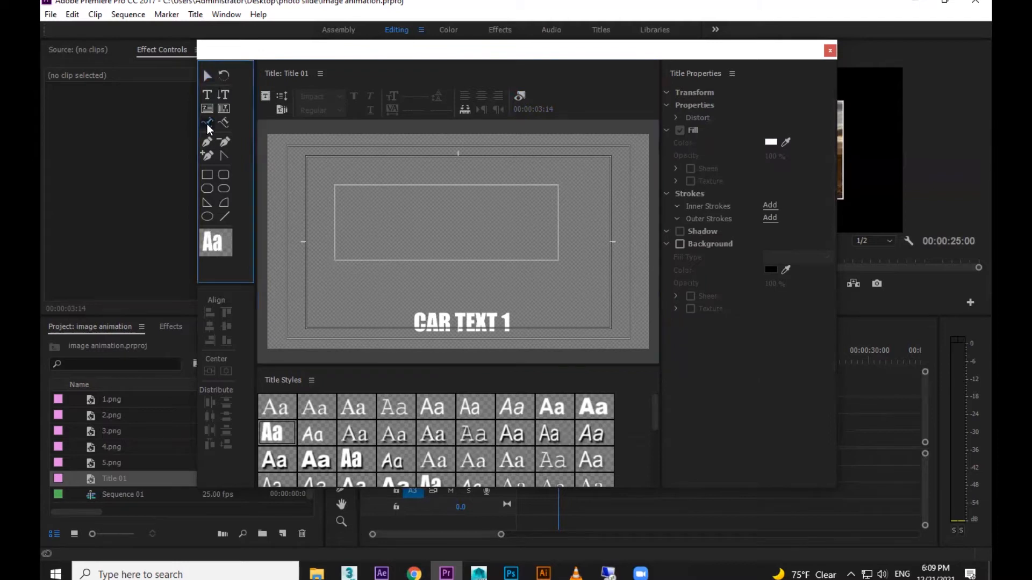
left_click(519, 95)
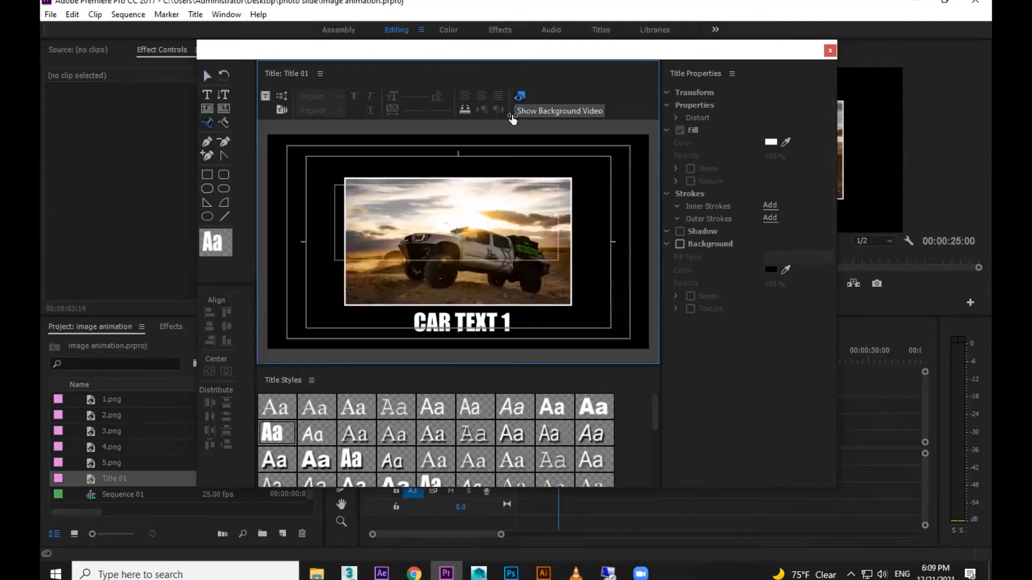
left_click(223, 75)
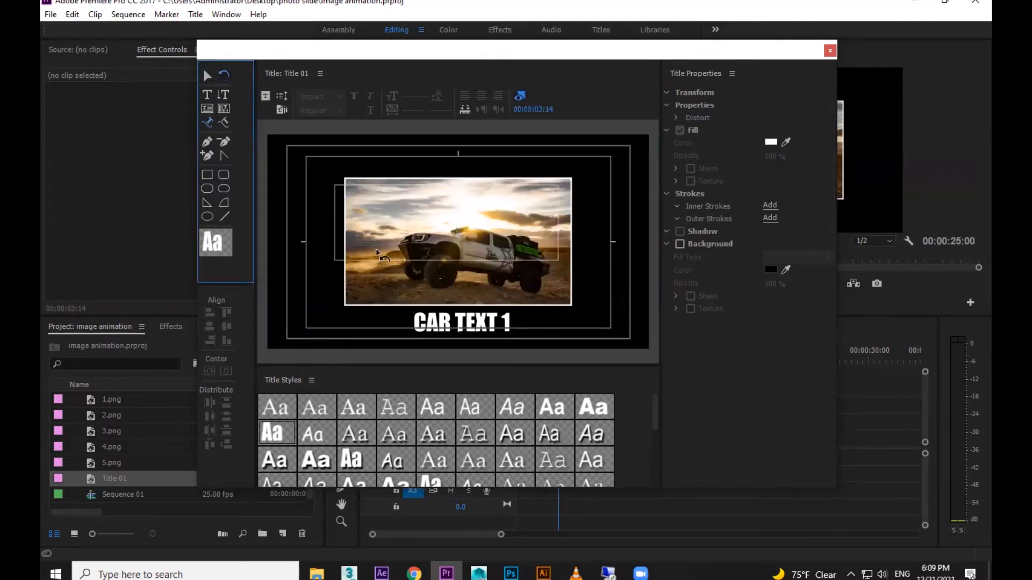
Step: Create filler text along a path-type curve about 829 by 373 rising from the photo's lower-left corner, and delete it
left_click(211, 123)
left_click(314, 298)
left_click_drag(352, 276, 376, 276)
left_click_drag(430, 242, 478, 223)
left_click(209, 123)
left_click(319, 290)
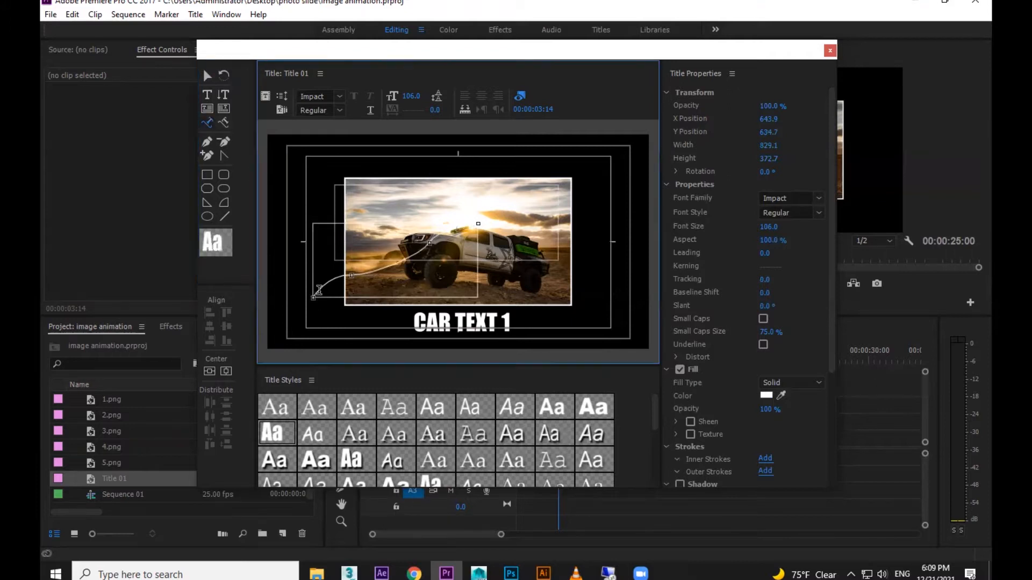
type("tcgcfg dfg dfg")
left_click(207, 77)
key("Delete")
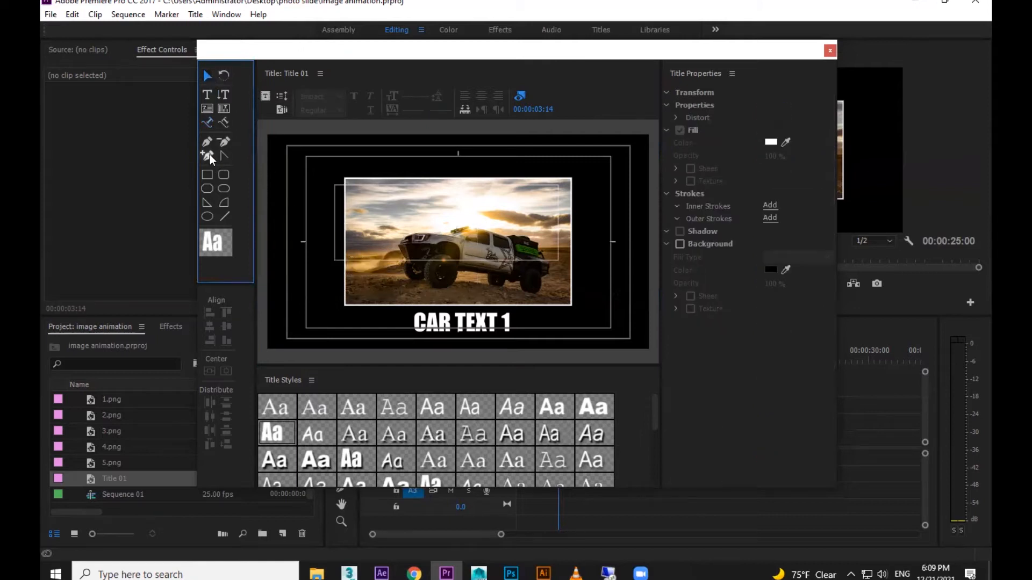
Step: Create the path text "fgh fgh fghh f" along a shallow wave about 856 by 107 across the photo's lower part, and delete it
left_click(208, 123)
left_click(312, 290)
left_click_drag(379, 275, 405, 286)
left_click_drag(482, 270, 506, 258)
left_click(208, 123)
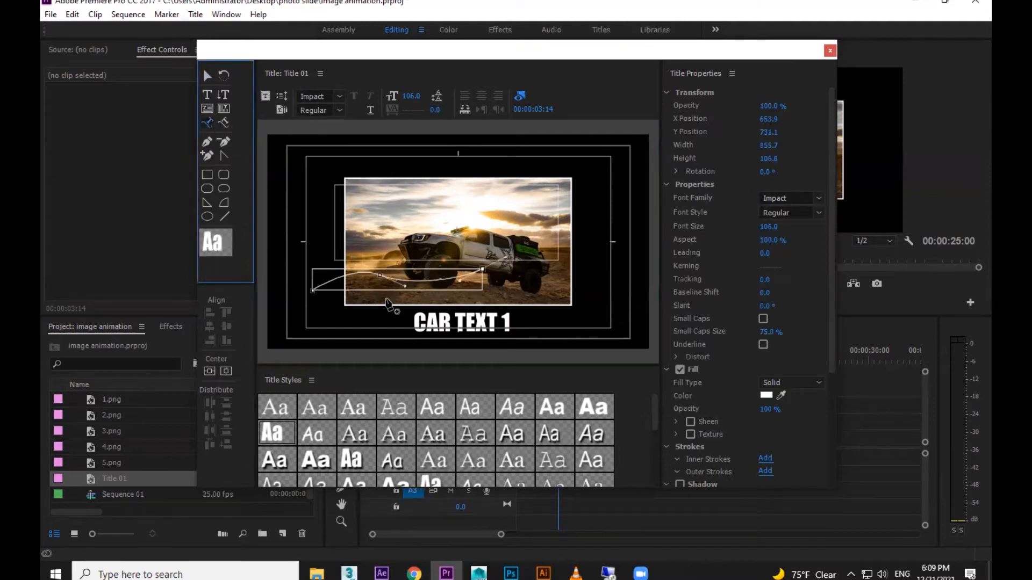
left_click(321, 281)
type("fgh fgh fghh")
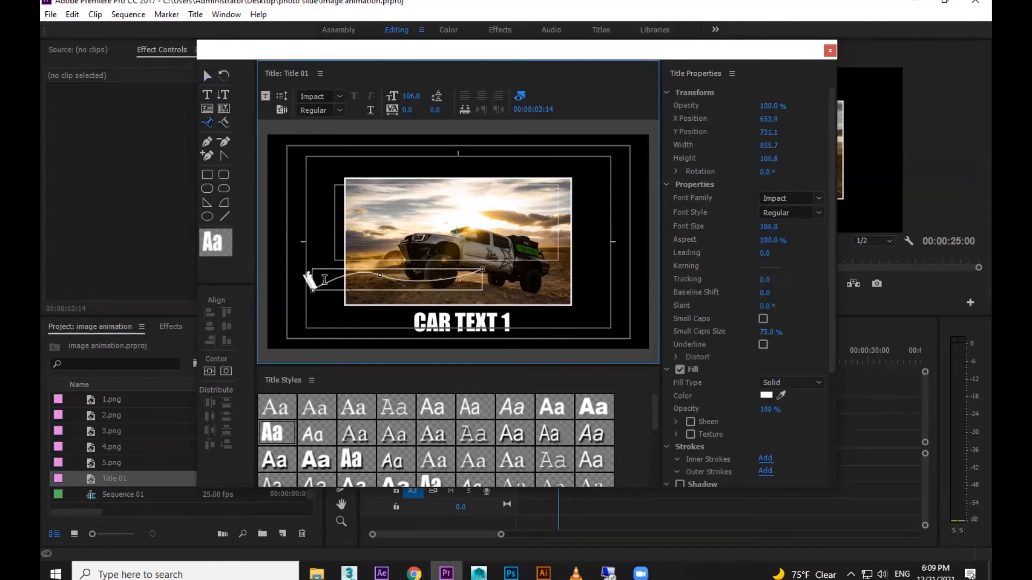
type(" f")
left_click(208, 76)
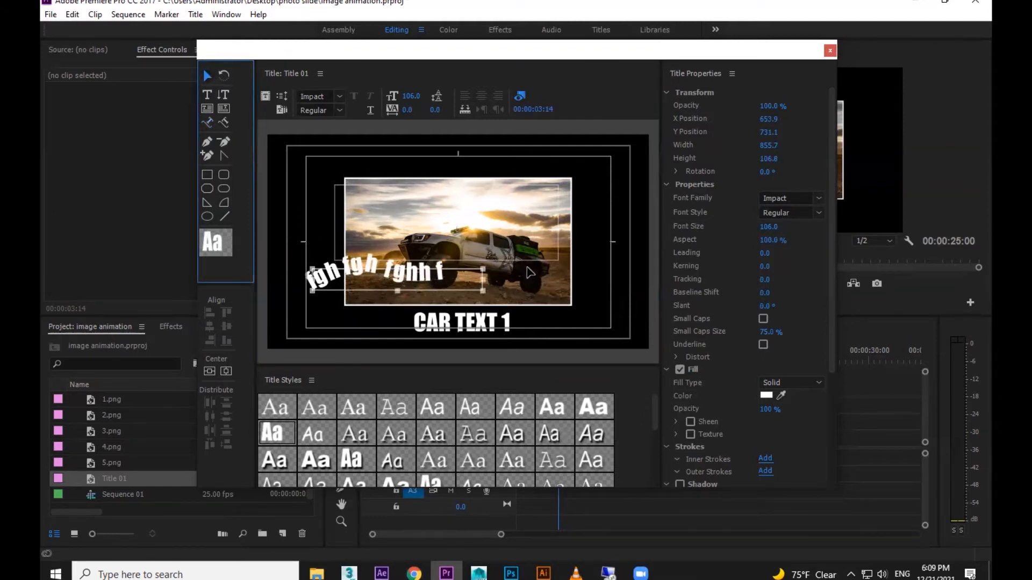
key("Delete")
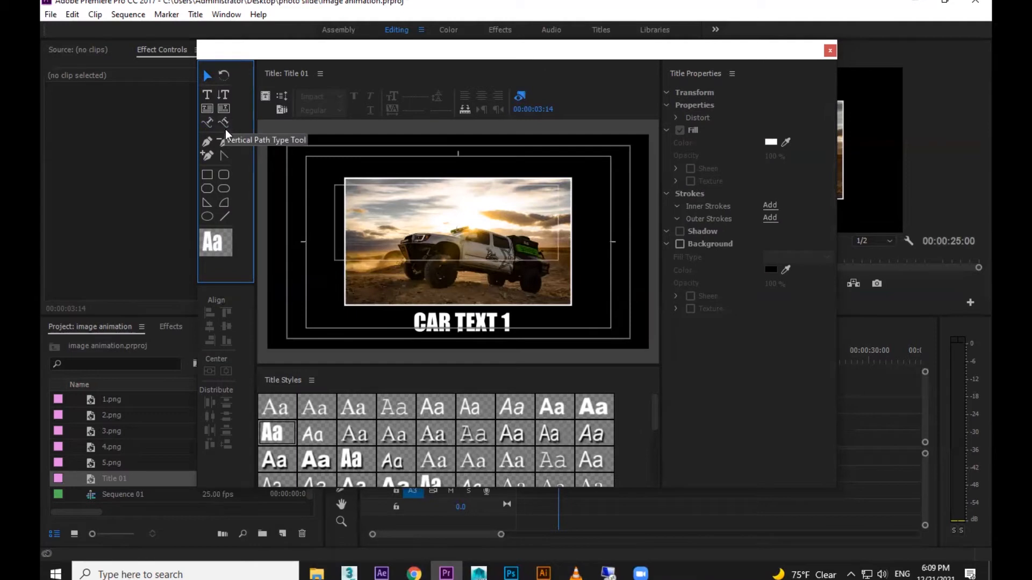
Step: Draw a curved Pen tool shape about 245 wide and 360 high beside the photo's lower-left corner
left_click(208, 143)
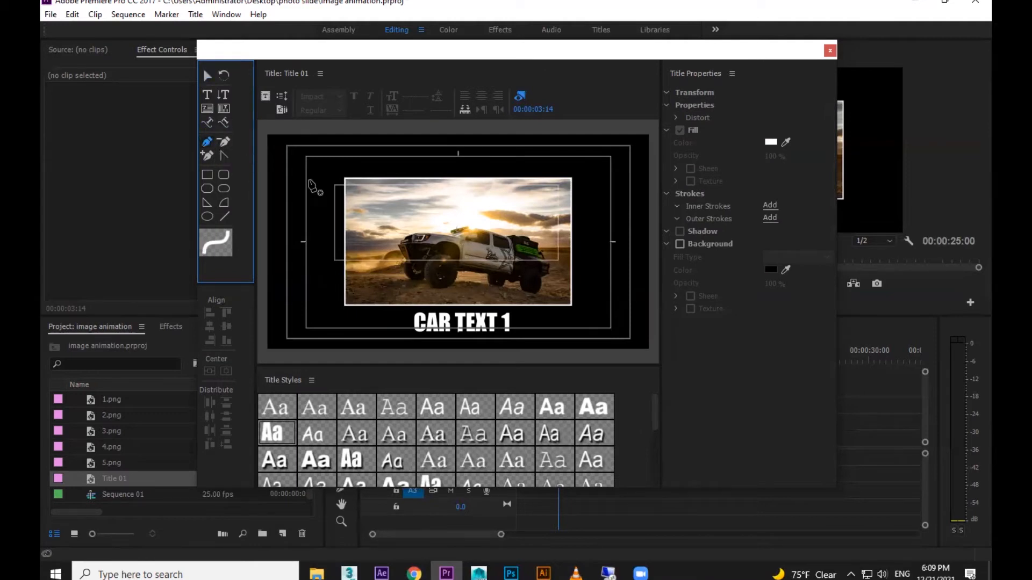
left_click(302, 249)
left_click_drag(331, 272, 340, 282)
mouse_move(342, 307)
left_mouse_down()
mouse_move(325, 322)
mouse_move(302, 315)
left_mouse_up()
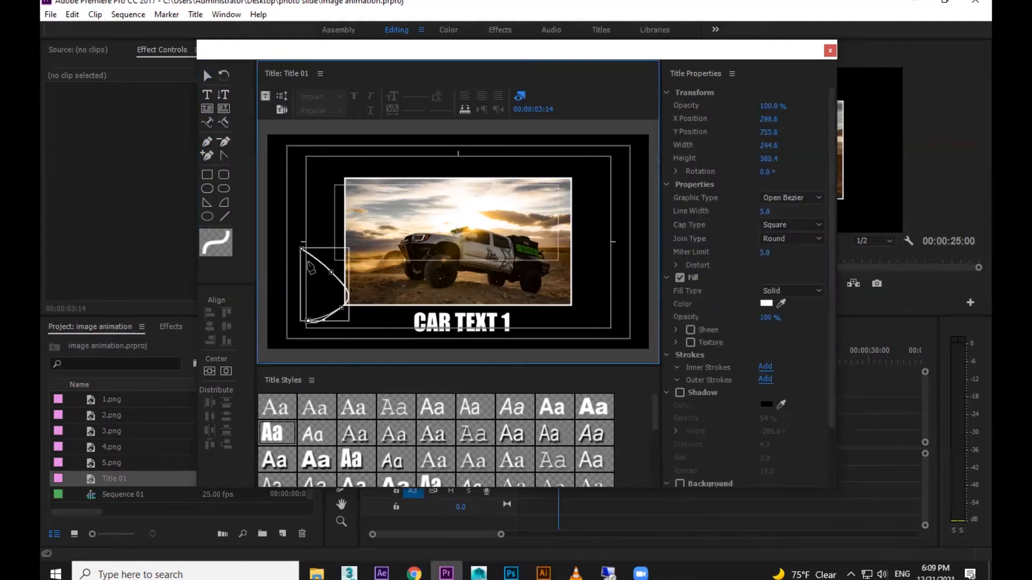
left_click(302, 249)
left_click_drag(340, 220, 342, 217)
Step: Undo all the points of the curved pen shape beside the photo's lower-left corner
key("ctrl+z")
key("ctrl+z")
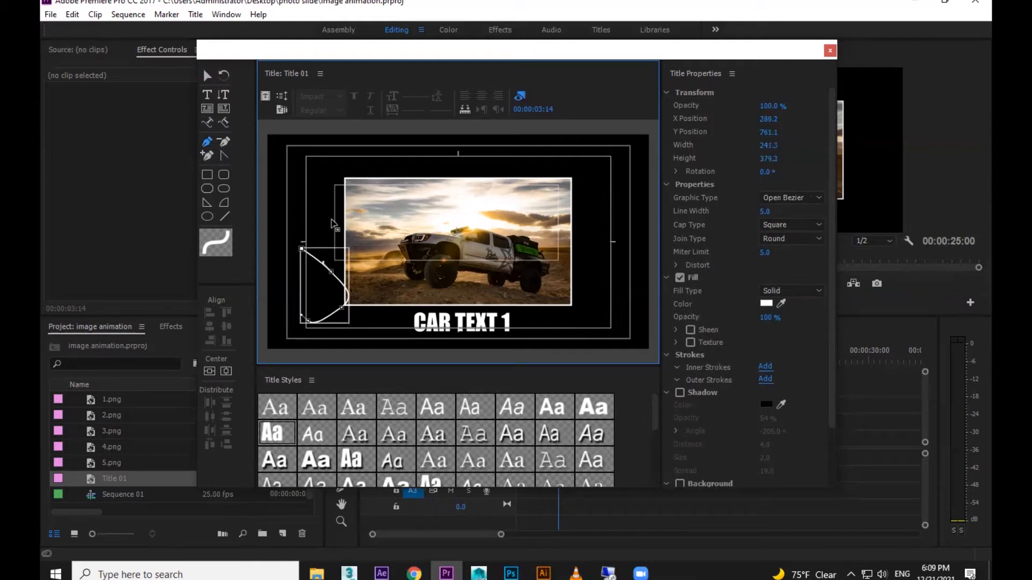
left_click(331, 220)
key("ctrl+z")
key("ctrl+z")
key("ctrl+z")
key("ctrl+z")
key("ctrl+z")
key("ctrl+z")
Step: Draw a closed, partly curved Pen tool outline about 206 by 398 to the left of the photo and select it
left_click(210, 142)
left_click(287, 204)
left_click(320, 225)
left_click_drag(317, 283, 296, 281)
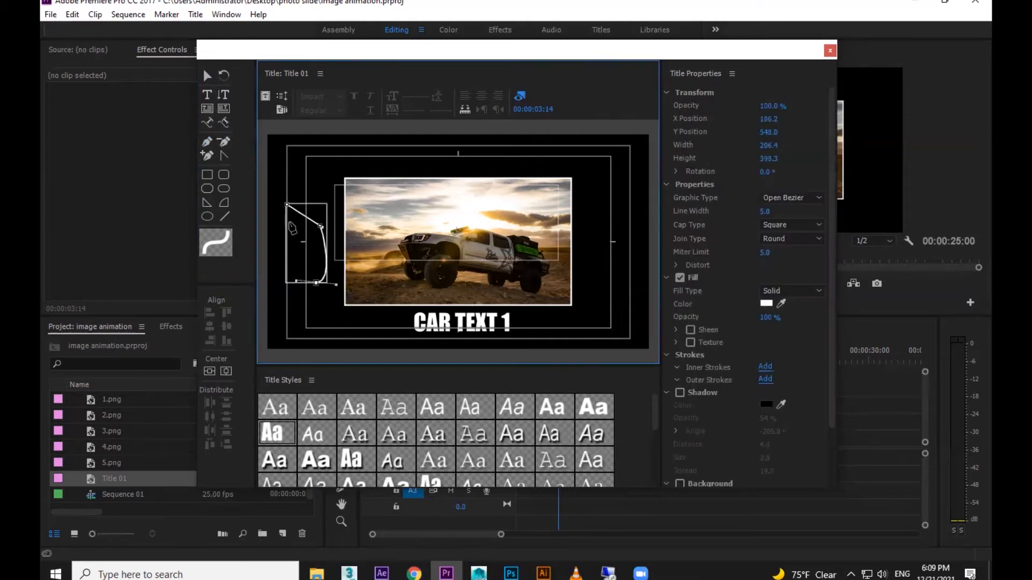
left_click(287, 206)
left_click(783, 292)
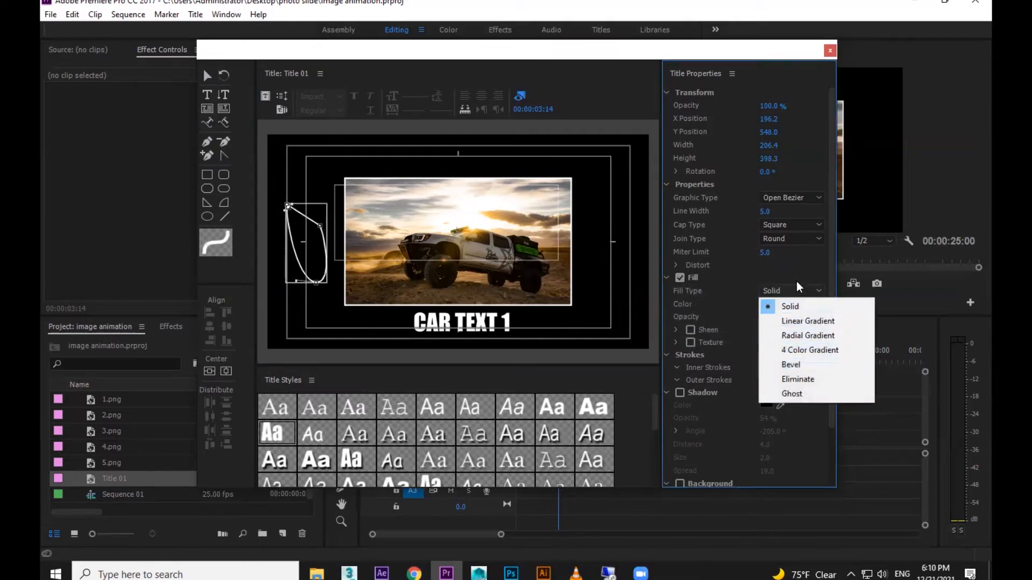
left_click(797, 283)
key("v")
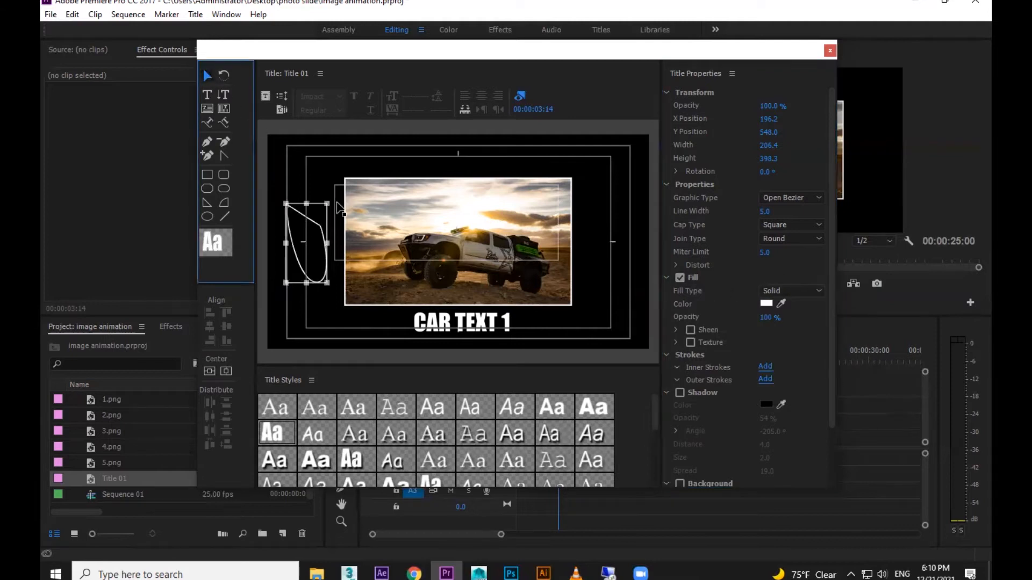
Step: Change the pen outline's graphic type to Closed Bezier and then to Filled Bezier
left_click(790, 199)
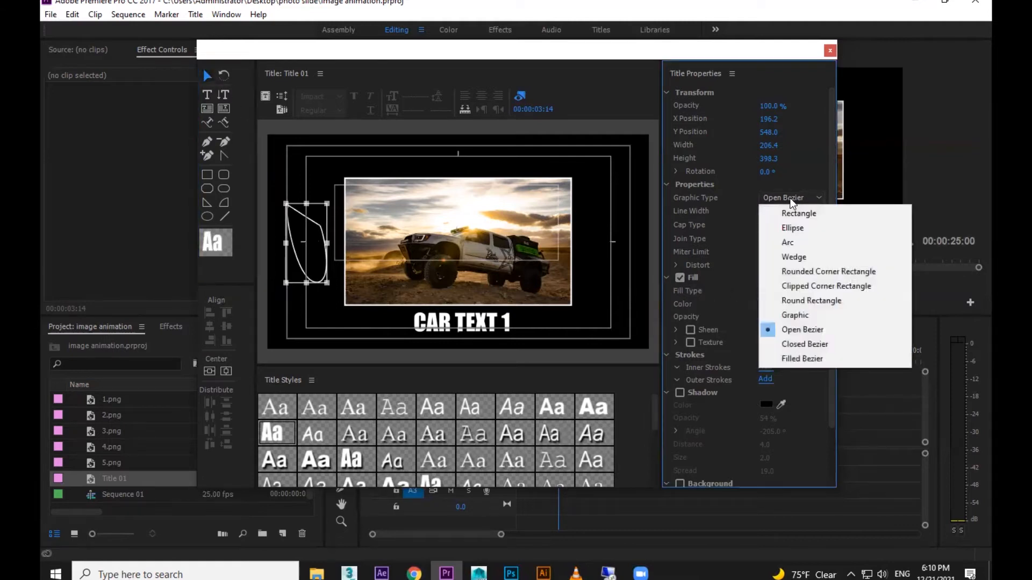
left_click(792, 202)
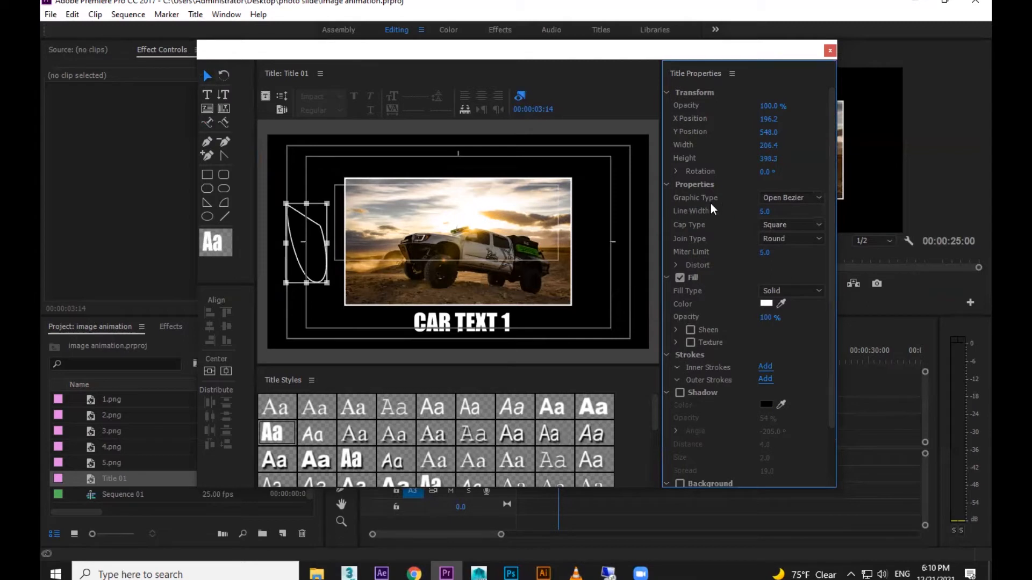
left_click(788, 198)
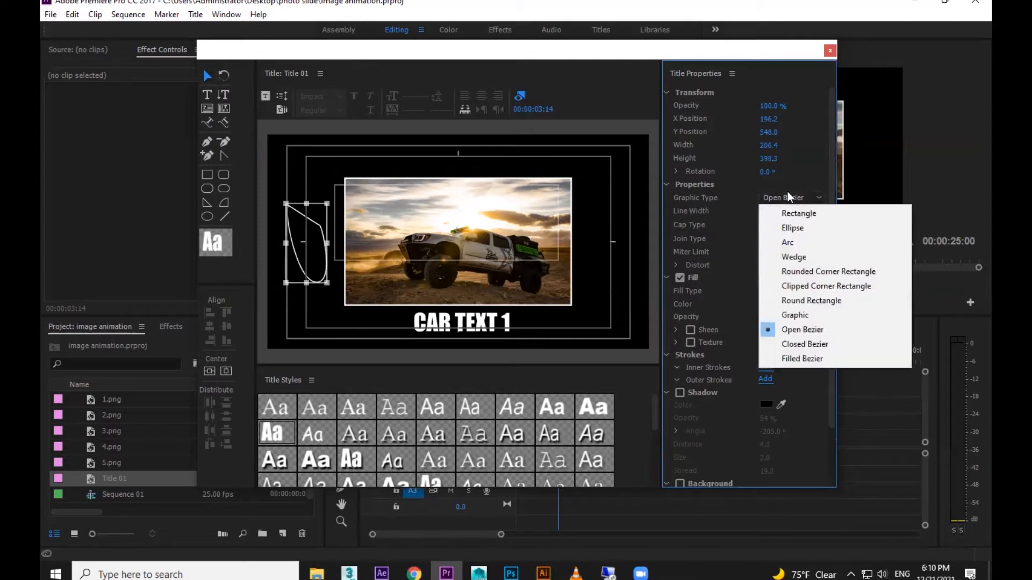
left_click(795, 345)
left_click(795, 198)
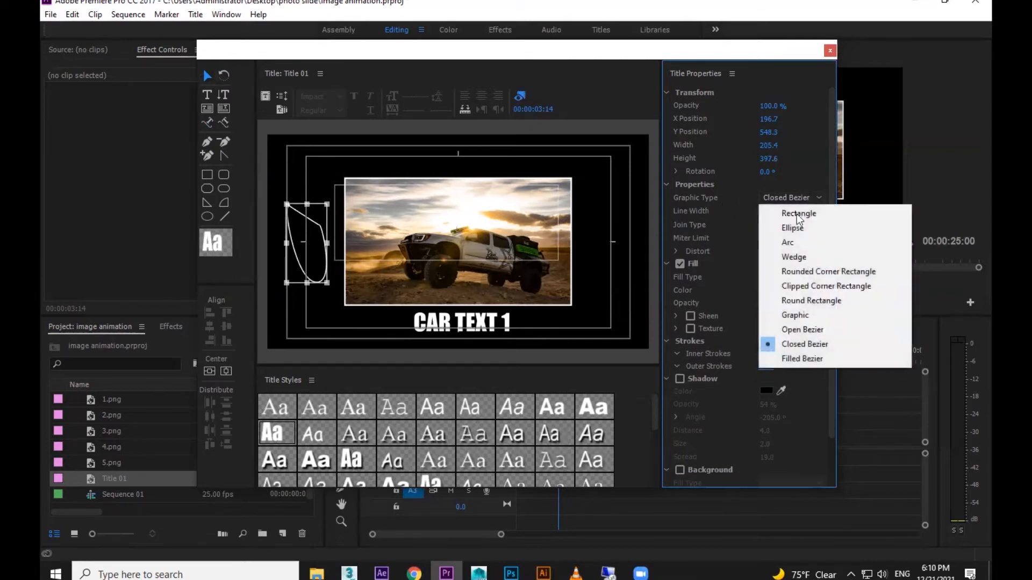
left_click(801, 358)
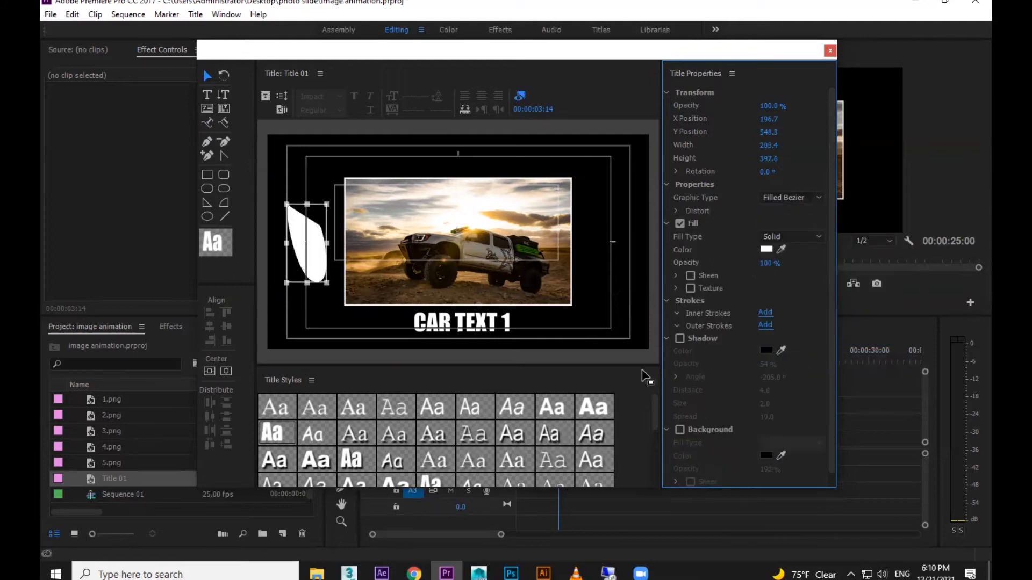
Step: Set the filled shape's fill color to red FA0808, and delete the shape
left_click(766, 250)
left_click(538, 215)
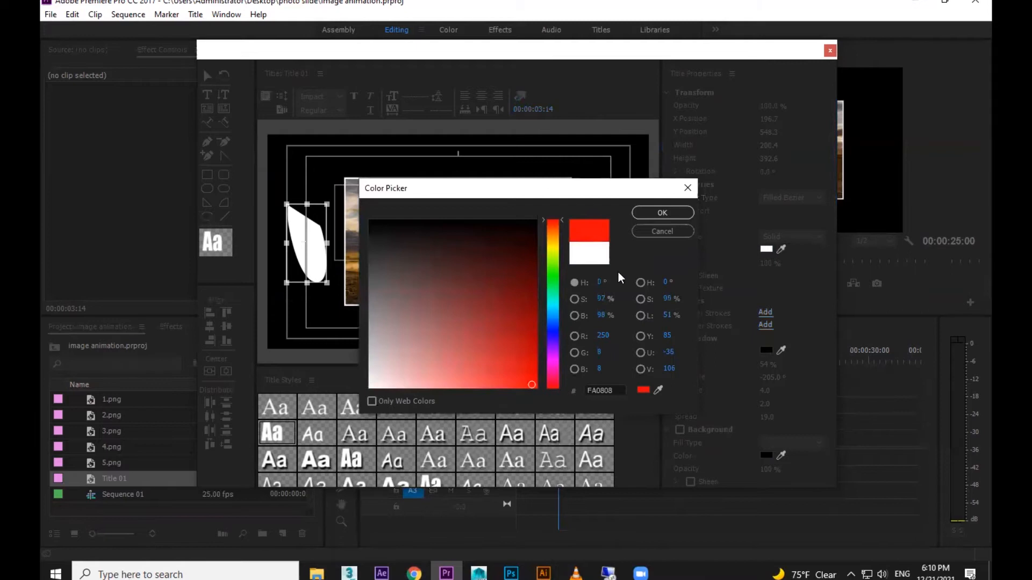
left_click(647, 212)
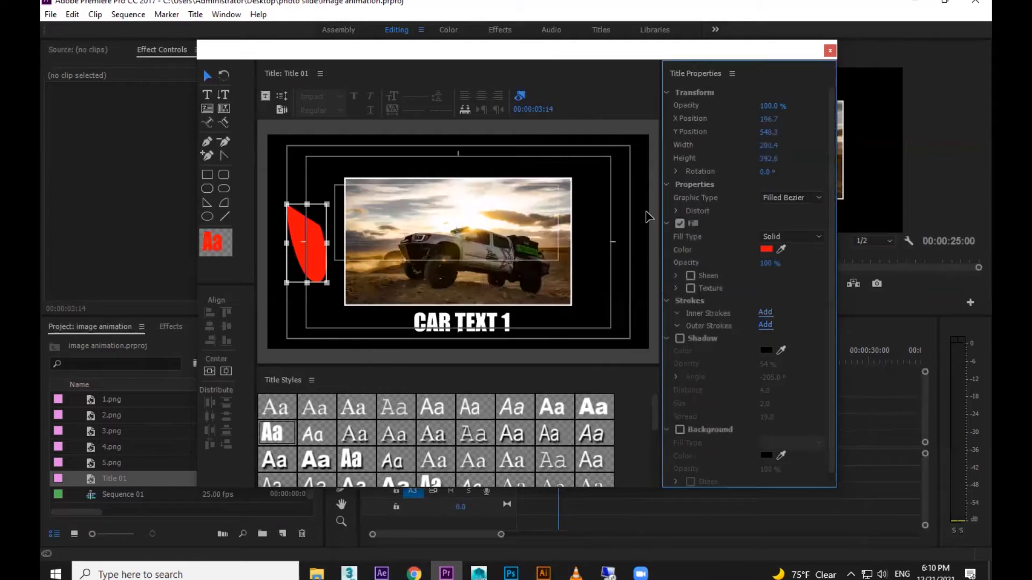
left_click(300, 239)
key("Delete")
Step: Draw a three-point pen shape about 171 by 286 beside the photo's upper-left corner, and undo it
left_click(207, 142)
left_click(302, 167)
left_click(286, 219)
left_click(320, 221)
left_click_drag(302, 166, 277, 172)
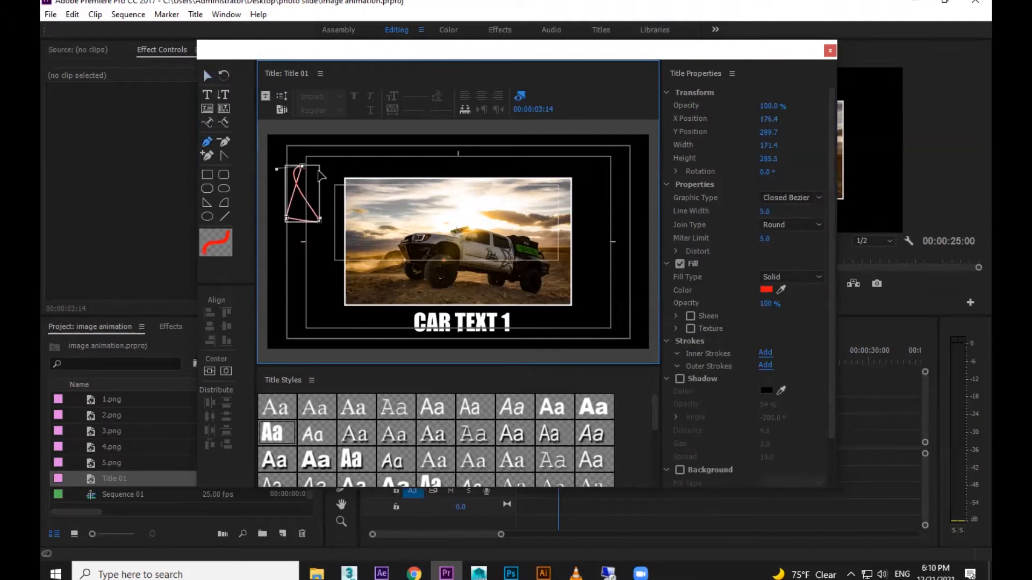
key("ctrl+z")
key("ctrl+z")
key("ctrl+z")
key("ctrl+z")
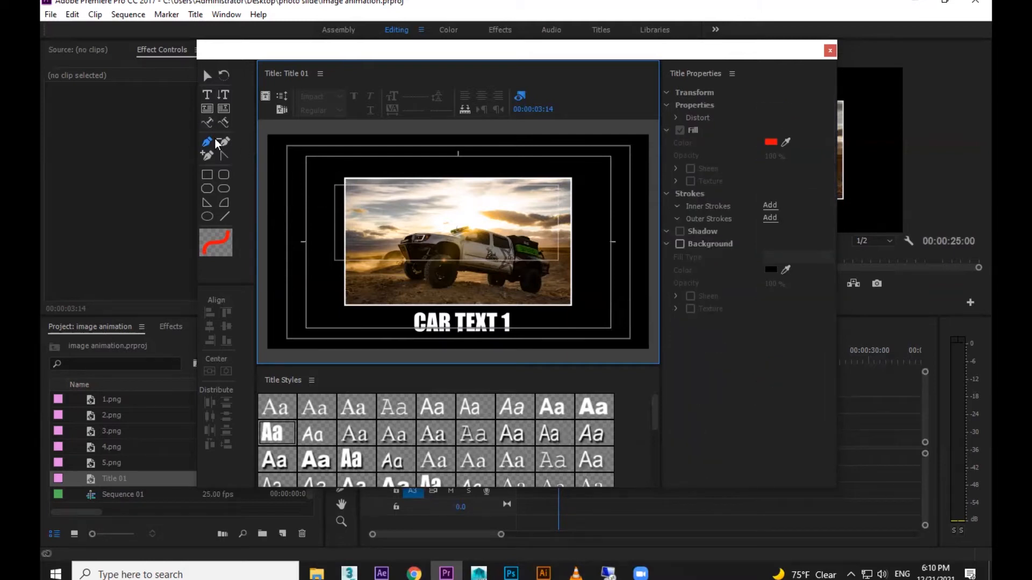
Step: Draw a closed four-sided pen outline about 268 by 351 beside the photo's upper-left corner
key("ctrl+shift+z")
key("ctrl+shift+z")
key("ctrl+shift+z")
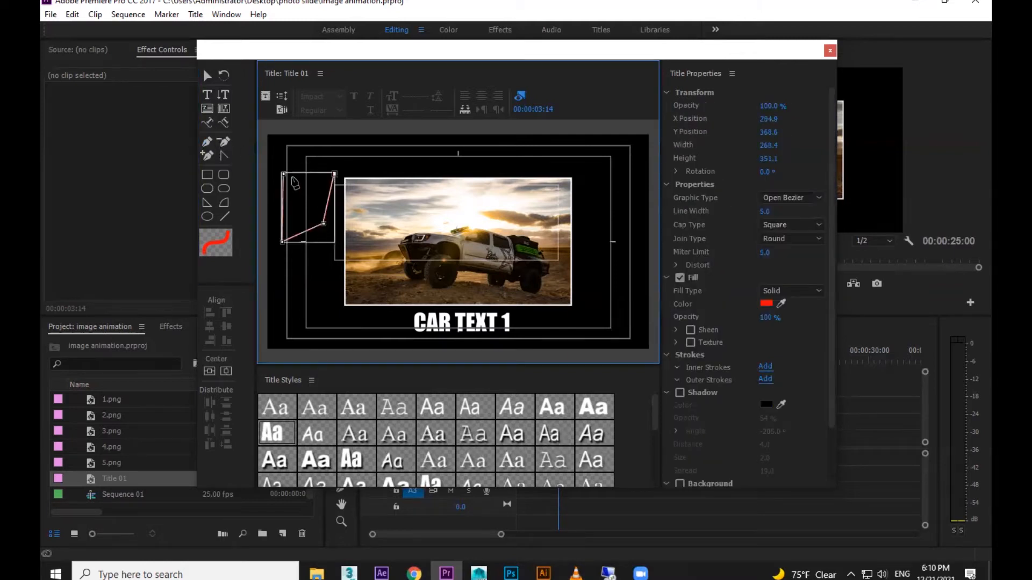
left_click(284, 175)
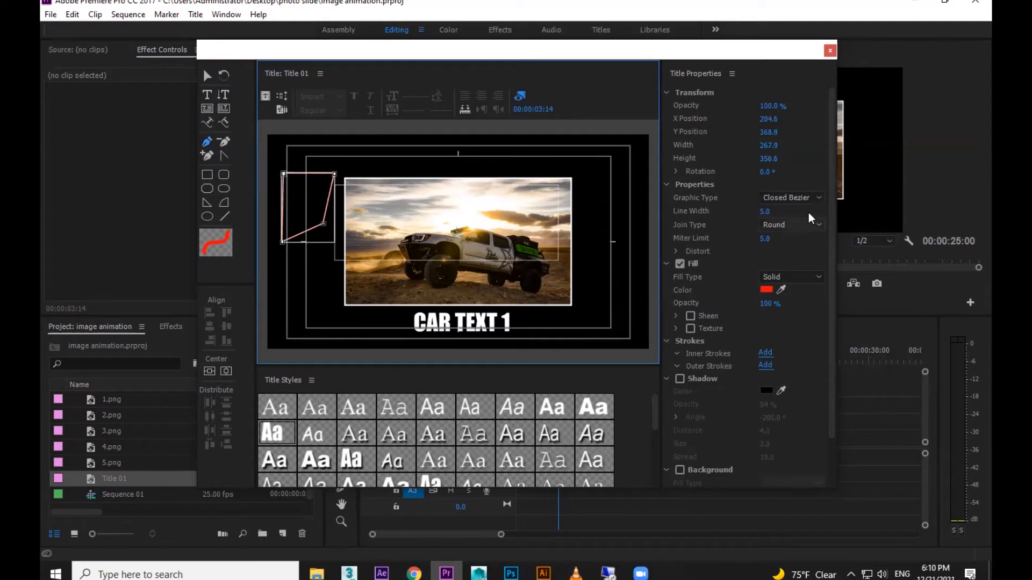
Step: Try the Filled Bezier and Closed Bezier graphic types on the four-sided outline, and delete the outline
left_click(793, 201)
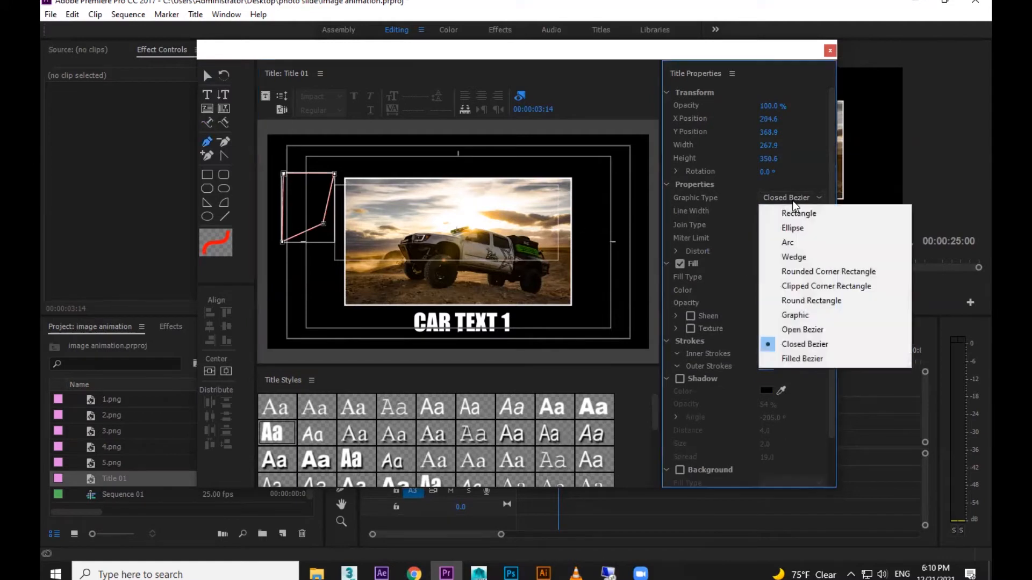
left_click(800, 358)
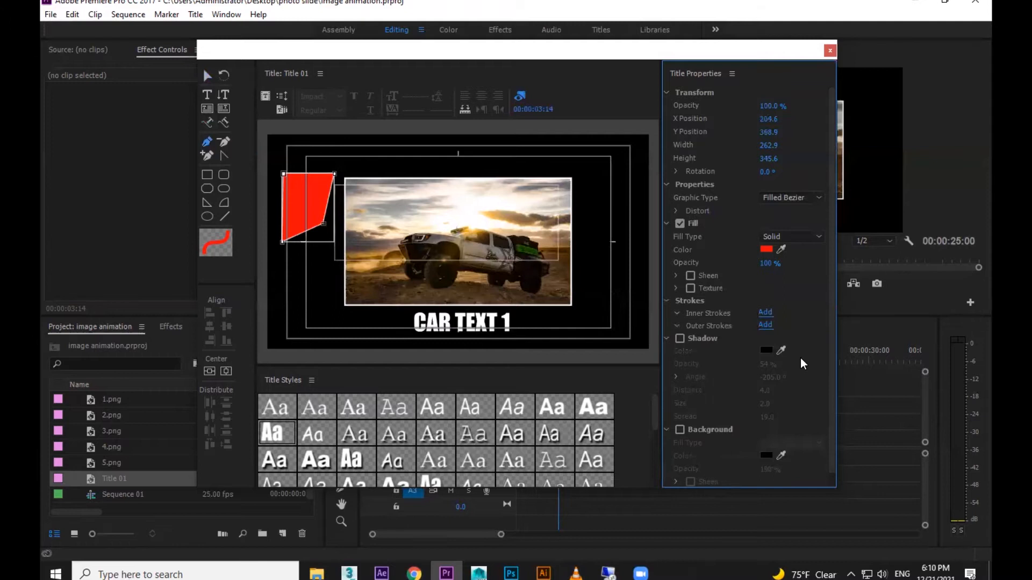
left_click(803, 201)
left_click(792, 347)
left_click(791, 198)
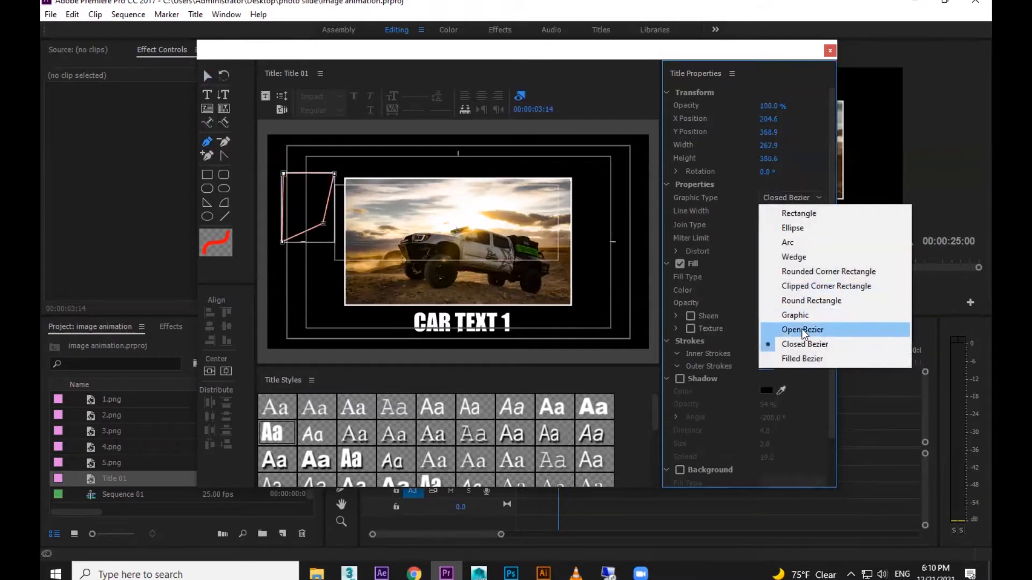
left_click(207, 77)
Step: Draw a red rectangle about 284 by 244 beside the photo's upper-left corner and select it
left_click(207, 175)
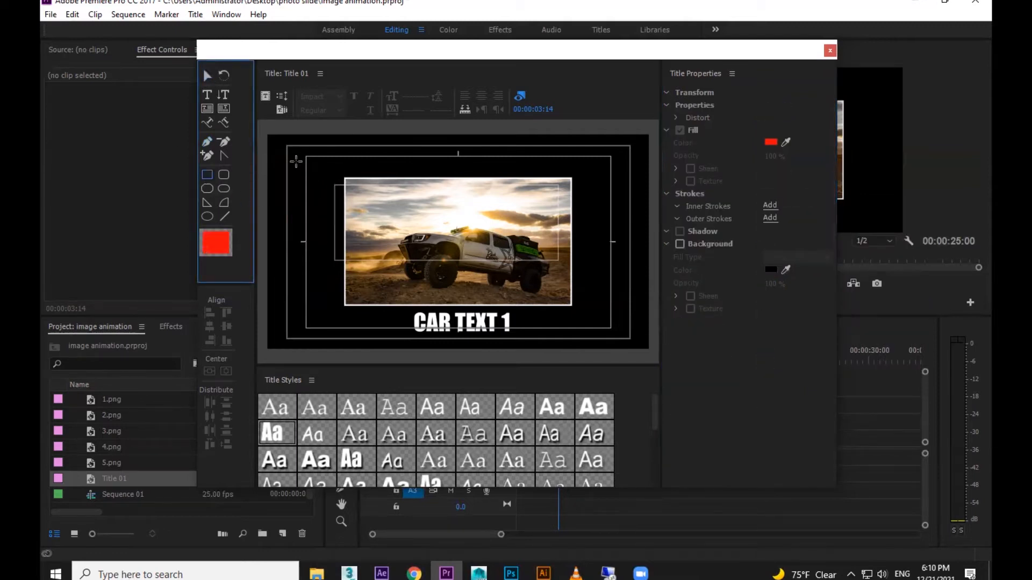
left_click_drag(279, 155, 335, 203)
left_click(208, 76)
Step: Change the red rectangle's graphic type to Ellipse, Arc, Wedge and finally Round Rectangle
left_click(805, 198)
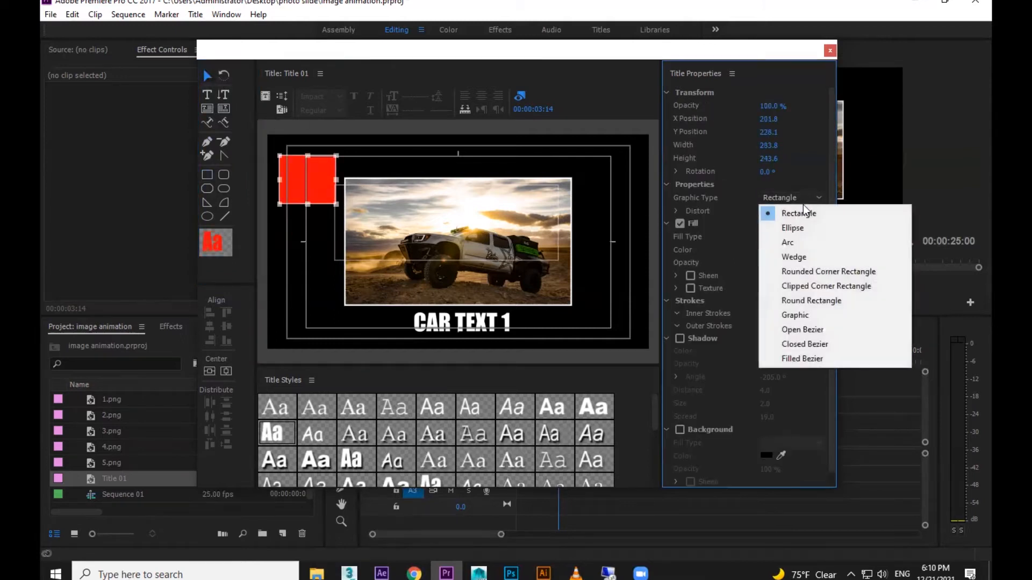
left_click(798, 227)
left_click(801, 198)
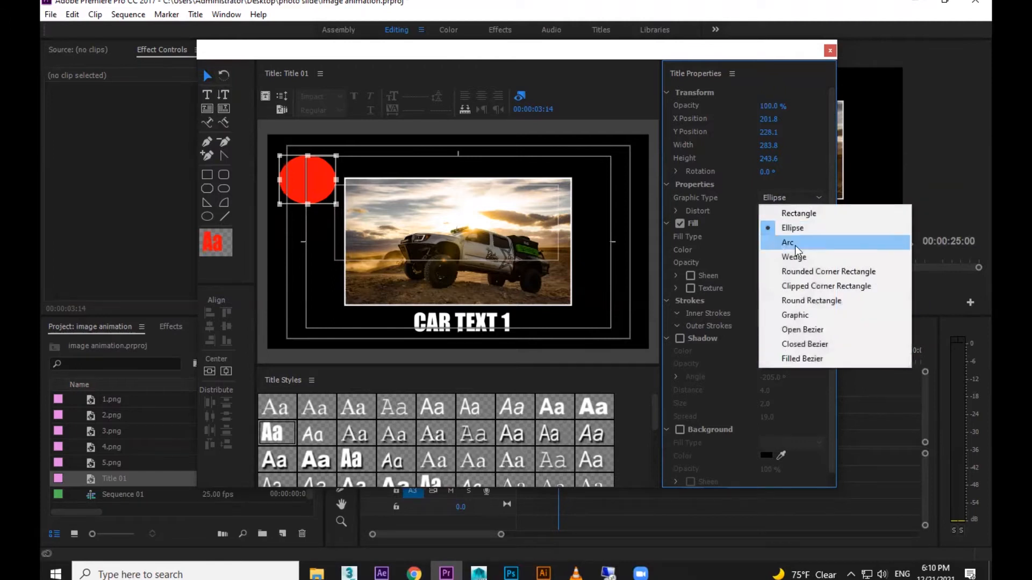
left_click(795, 243)
left_click(801, 198)
left_click(796, 262)
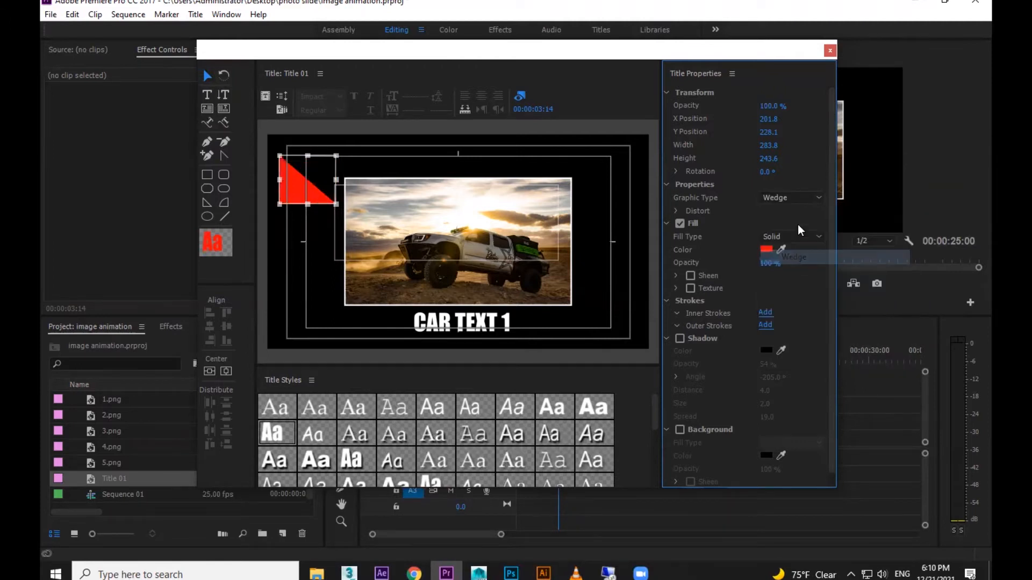
left_click(795, 199)
left_click(802, 303)
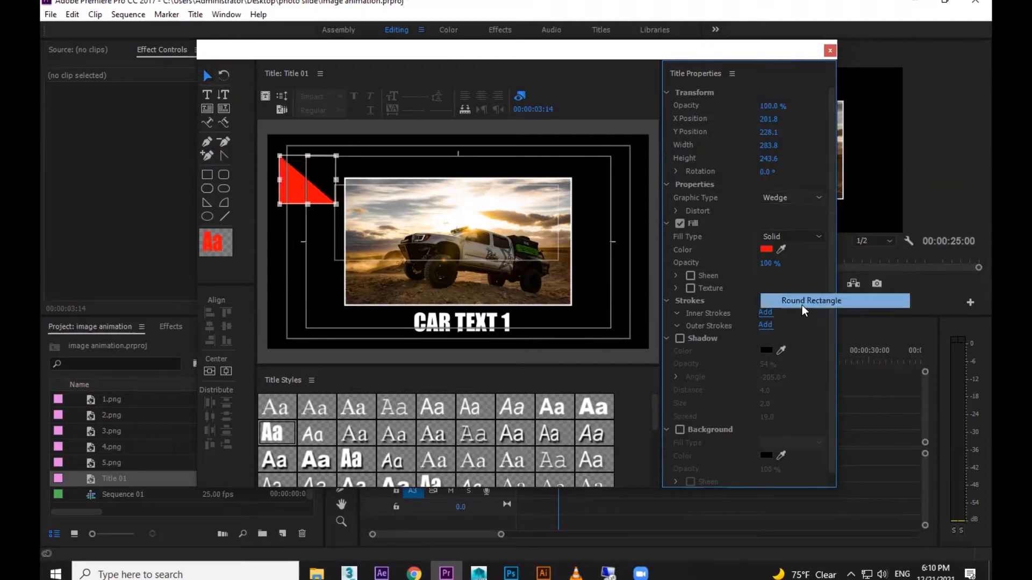
Step: Try the Closed Bezier and Filled Bezier graphic types on the red shape, and delete the shape
left_click(788, 203)
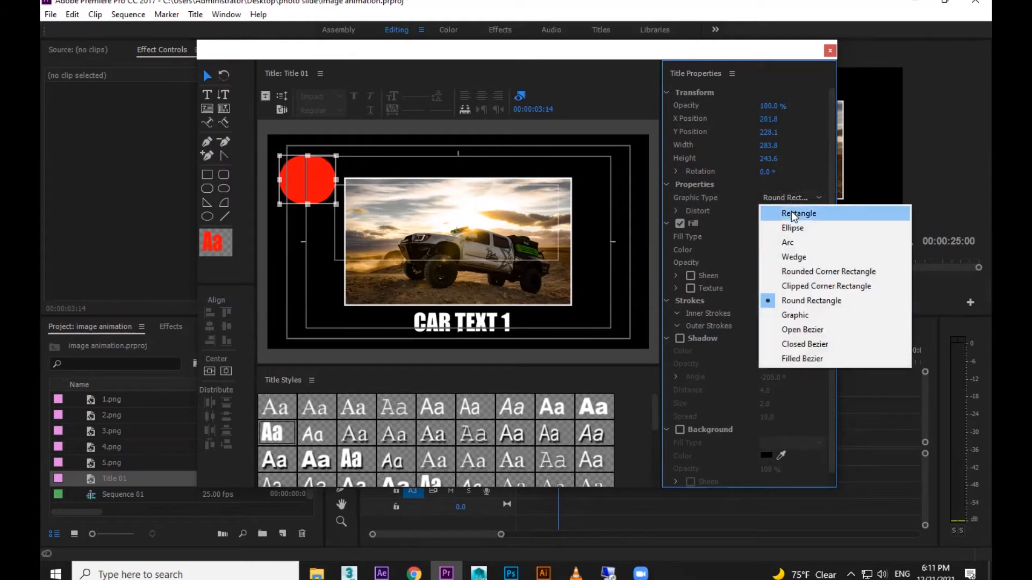
left_click(791, 345)
left_click(791, 198)
left_click(788, 358)
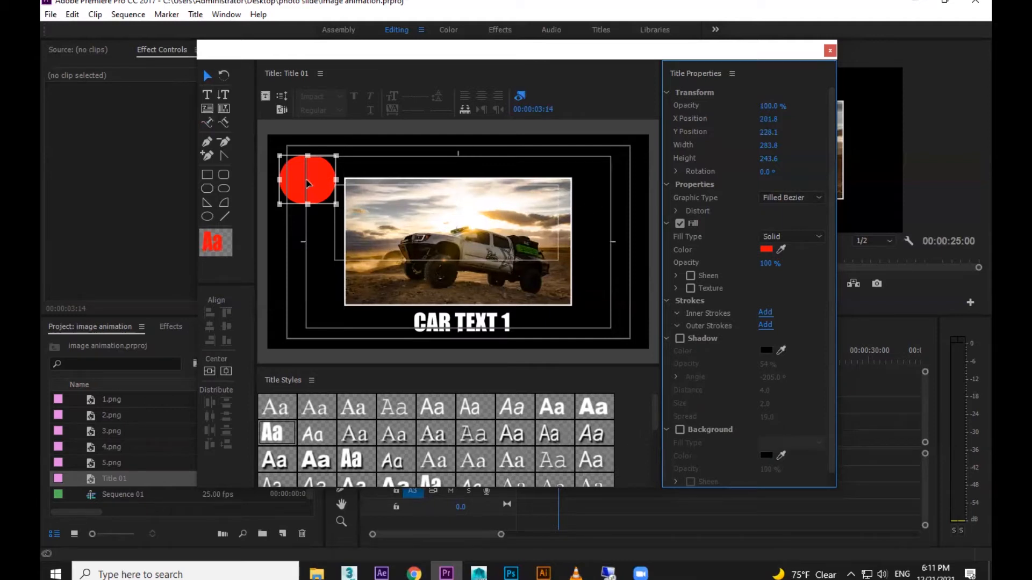
left_click_drag(307, 183, 308, 196)
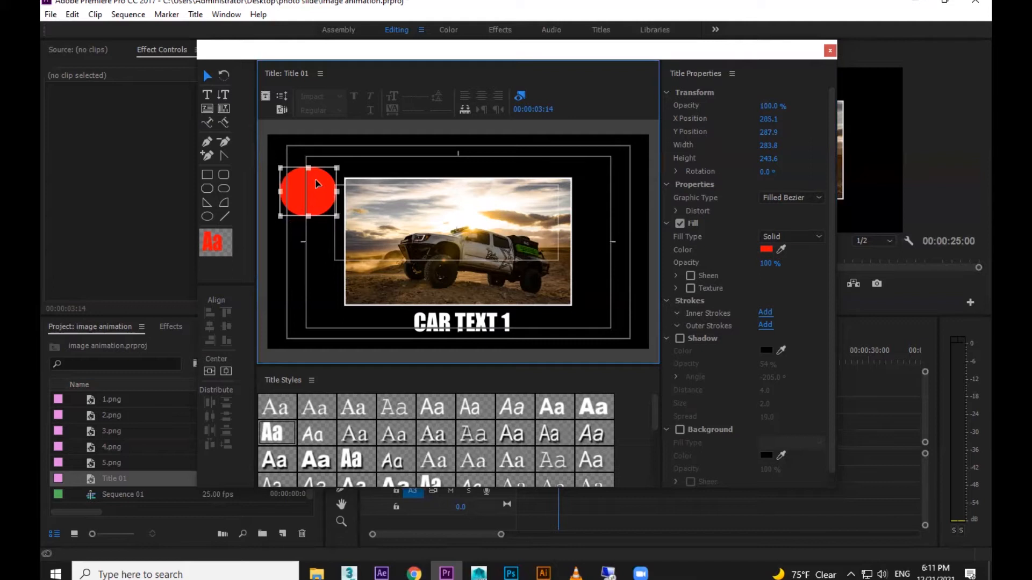
key("Delete")
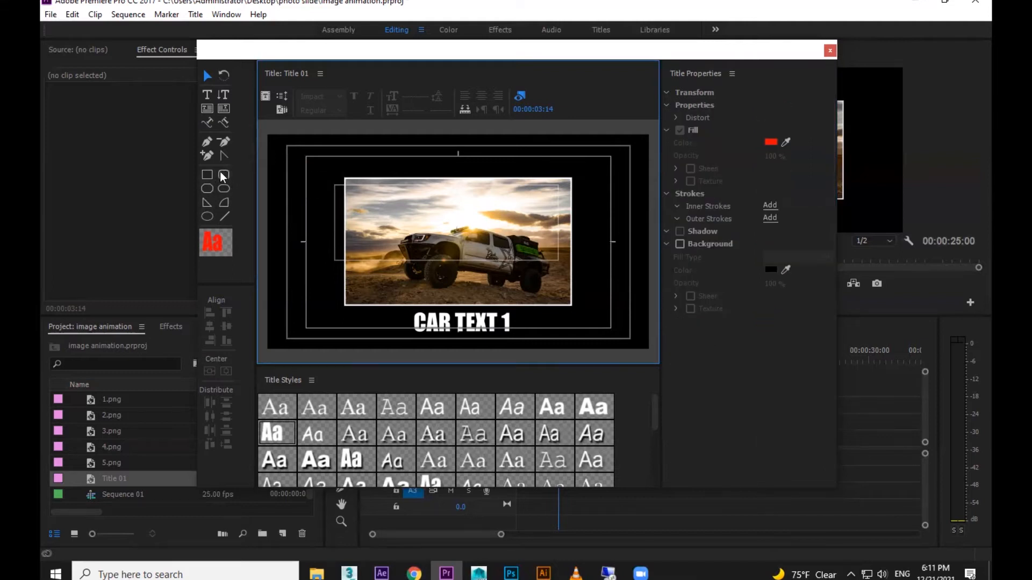
Step: Draw a red wedge about 201 by 250 beside the photo's left edge and delete it
left_click(206, 203)
mouse_move(284, 208)
left_mouse_down()
mouse_move(299, 242)
mouse_move(323, 258)
left_mouse_up()
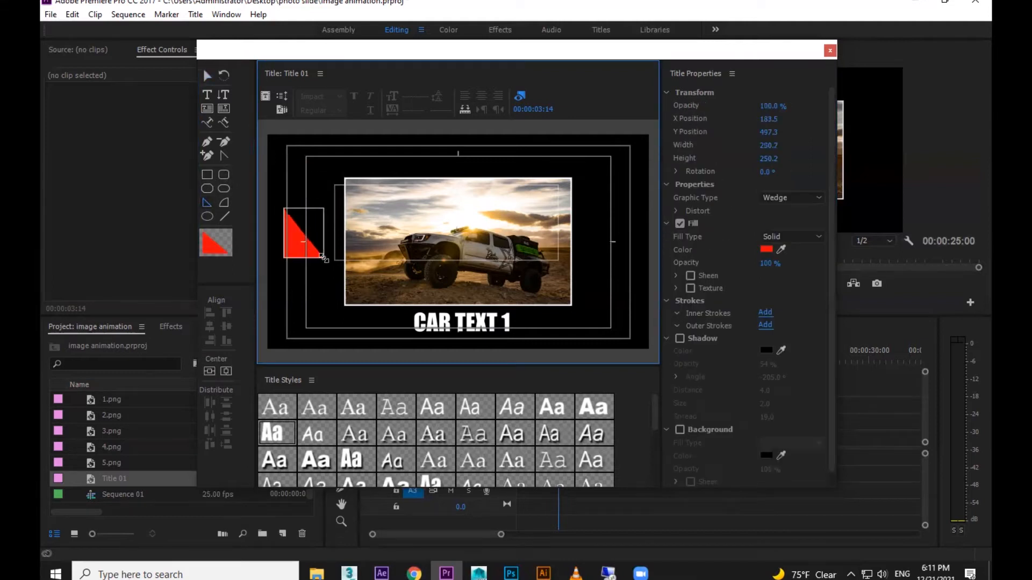
left_click(204, 76)
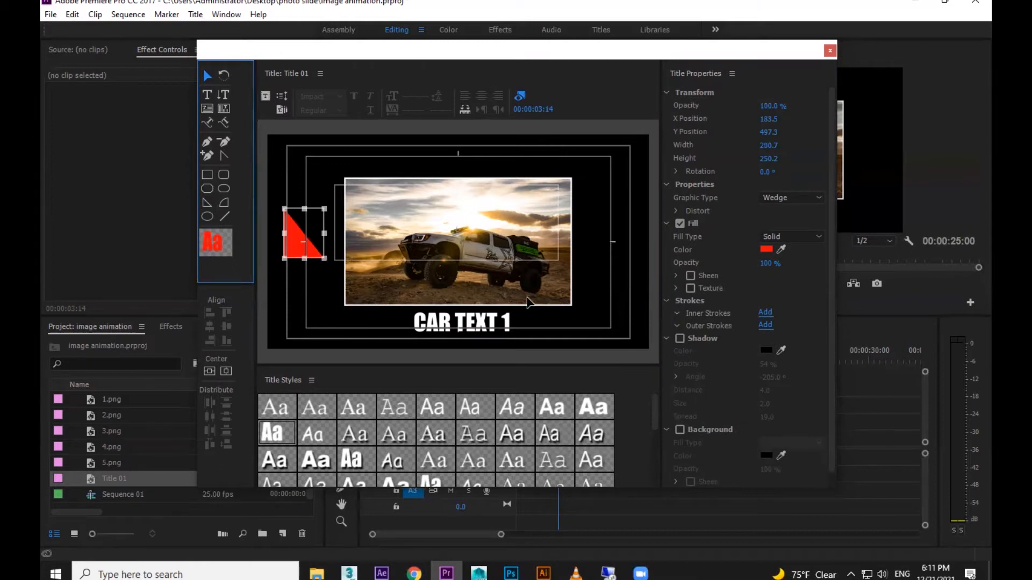
key("Delete")
Step: Draw a horizontal red line about 504 wide directly under the CAR TEXT 1 text and deselect it
left_click(225, 215)
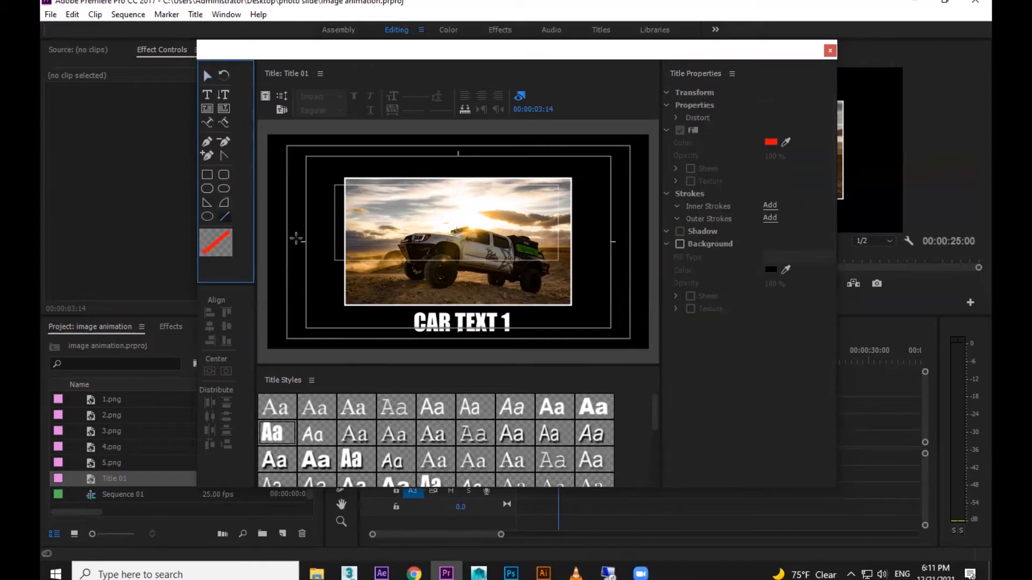
mouse_move(401, 337)
left_mouse_down()
mouse_move(534, 338)
mouse_move(513, 335)
left_mouse_up()
left_click(206, 78)
left_click(585, 338)
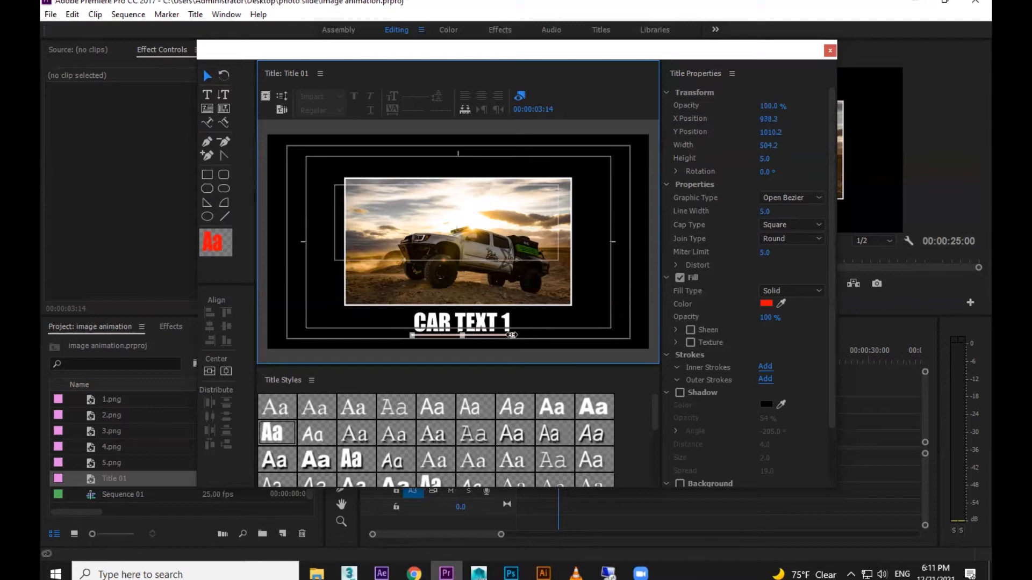
left_click(562, 341)
Step: Adjust the red line's position and right end so that it underlines the full CAR TEXT 1 text
left_click(495, 336)
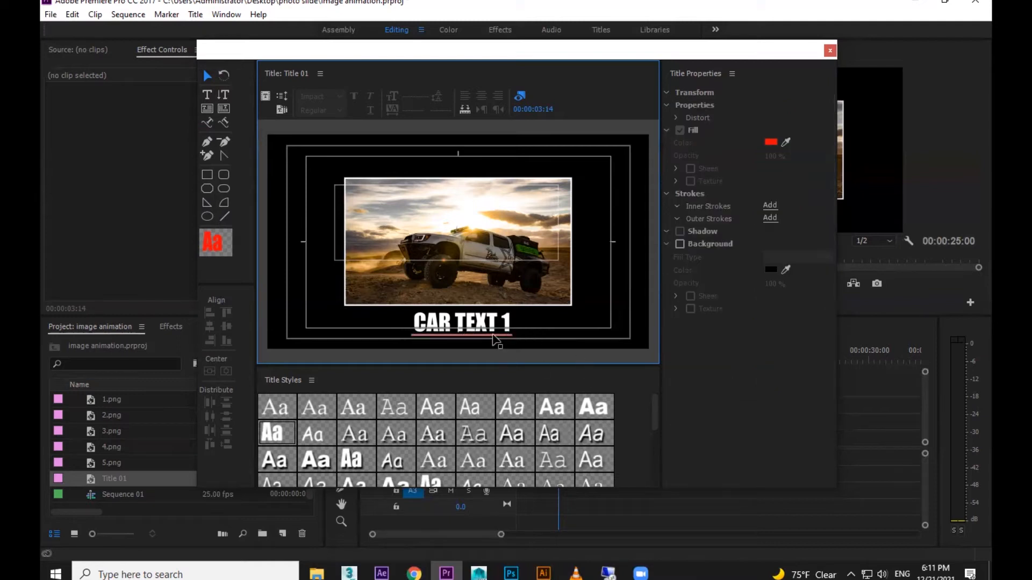
left_click(576, 332)
left_click(513, 337)
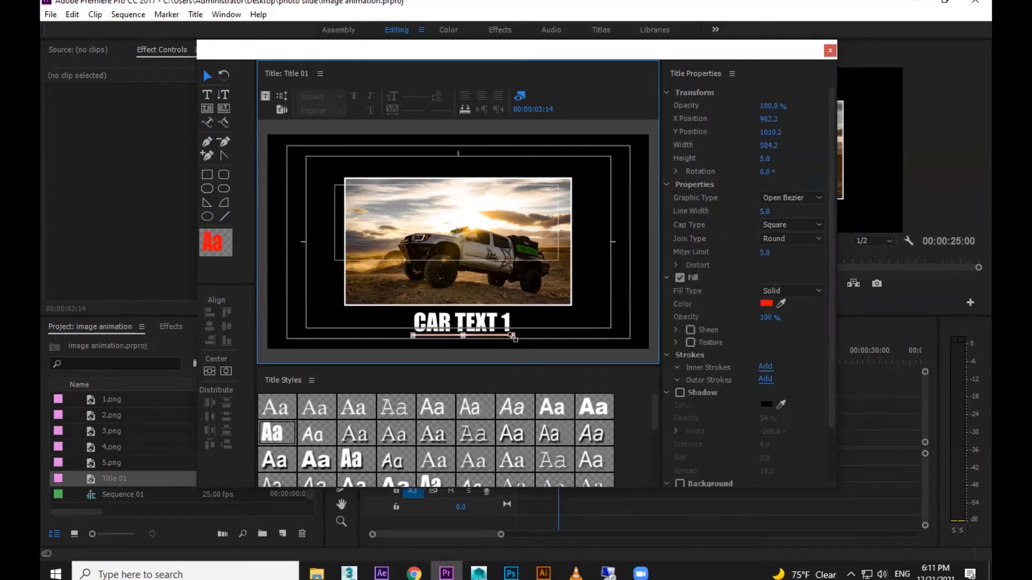
left_click_drag(515, 336, 521, 337)
left_click(578, 324)
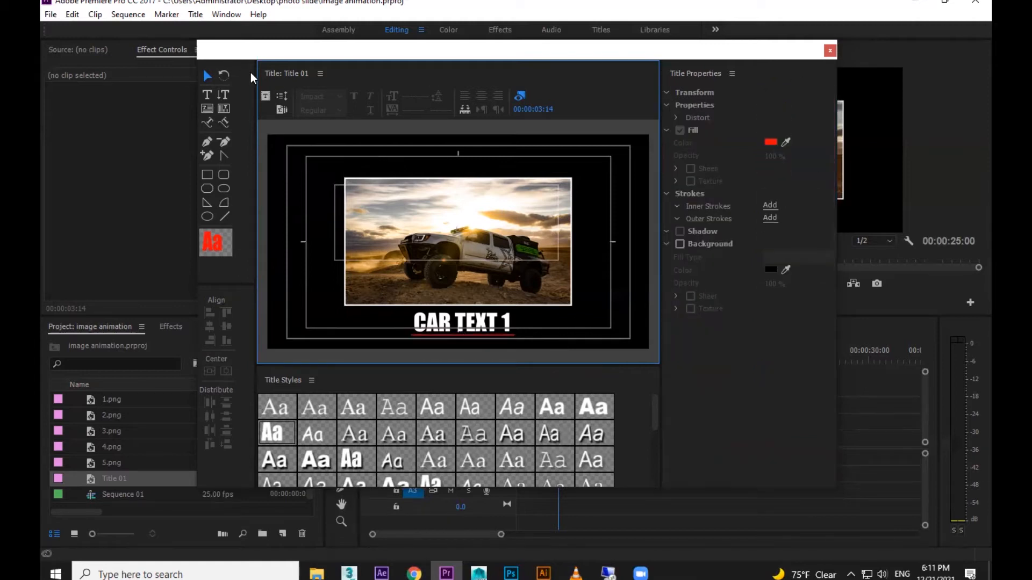
Step: Close the title editor, place Title 01 on track V2 above the 5.png clip, and select the title clip
left_click_drag(299, 49, 323, 45)
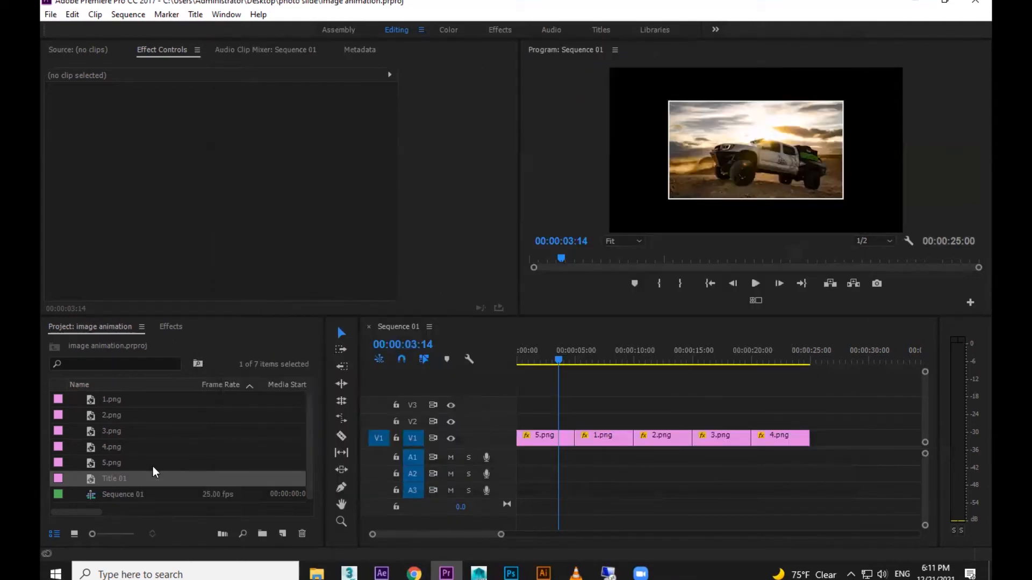
left_click_drag(118, 485, 514, 427)
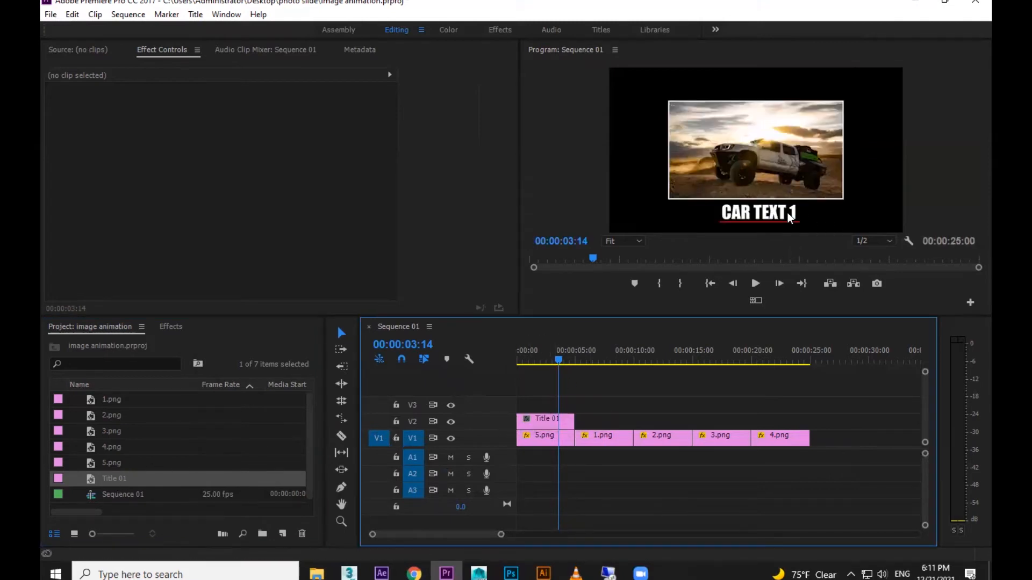
left_click(546, 420)
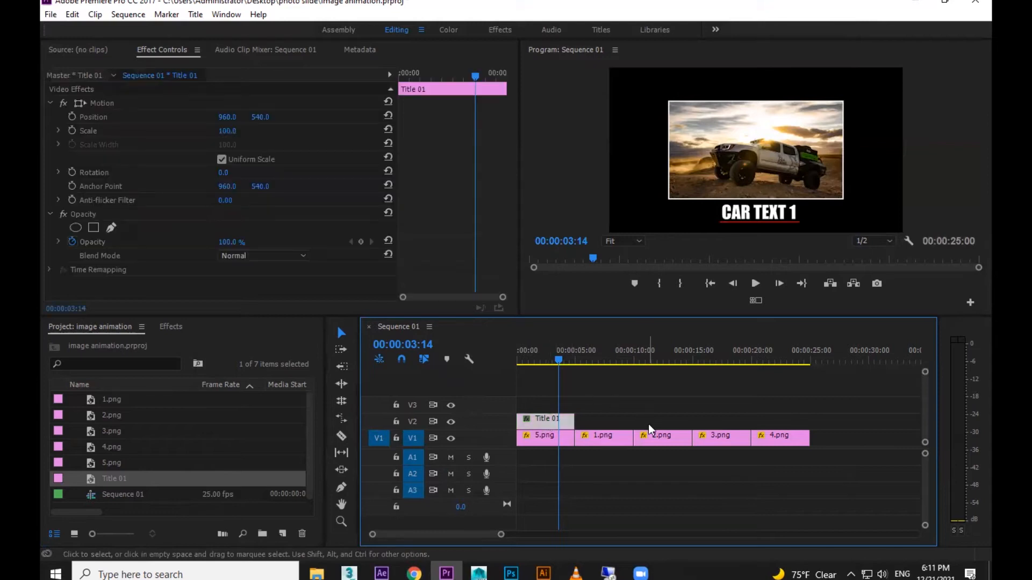
left_click(50, 14)
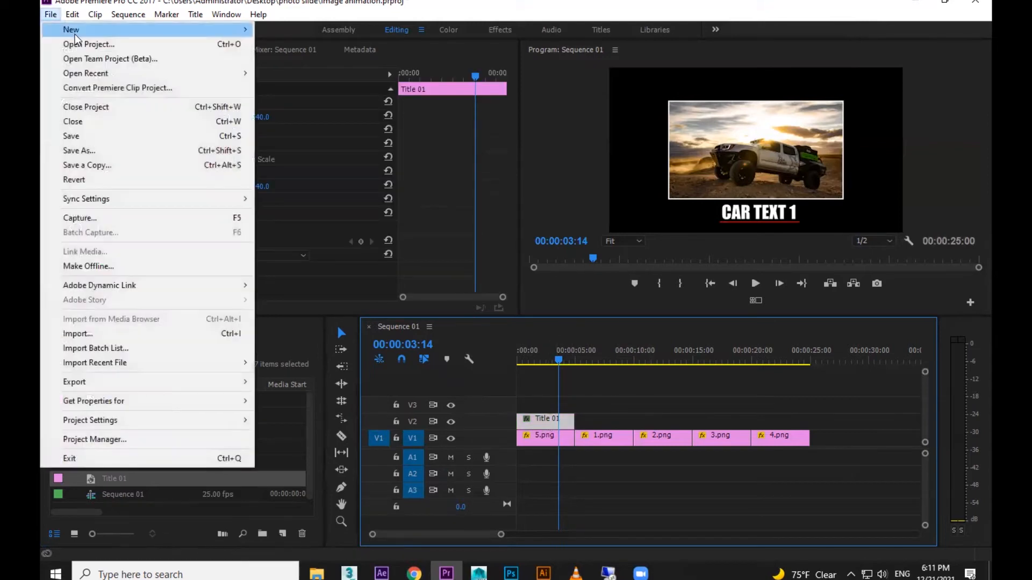
mouse_move(75, 32)
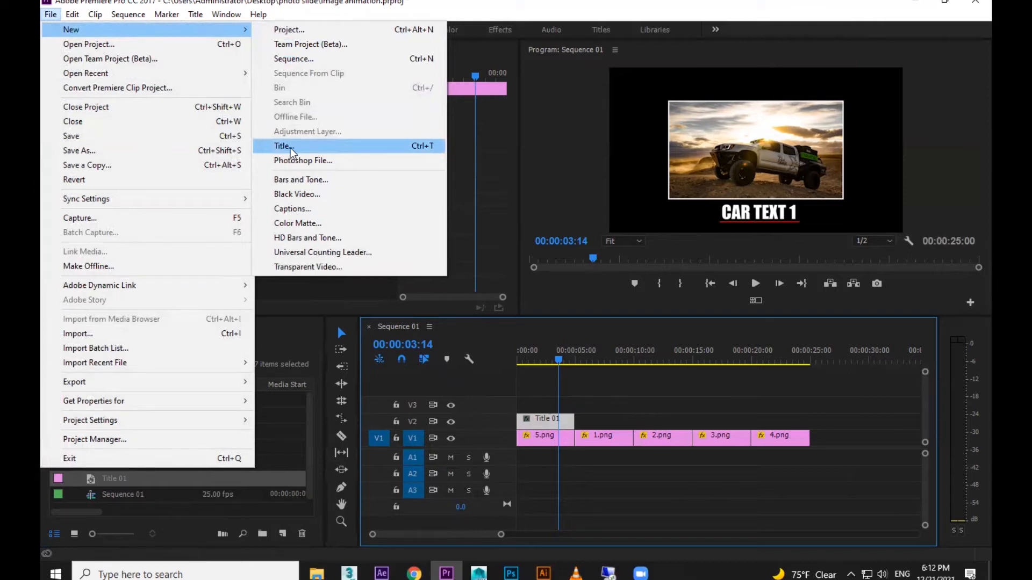
left_click(547, 420)
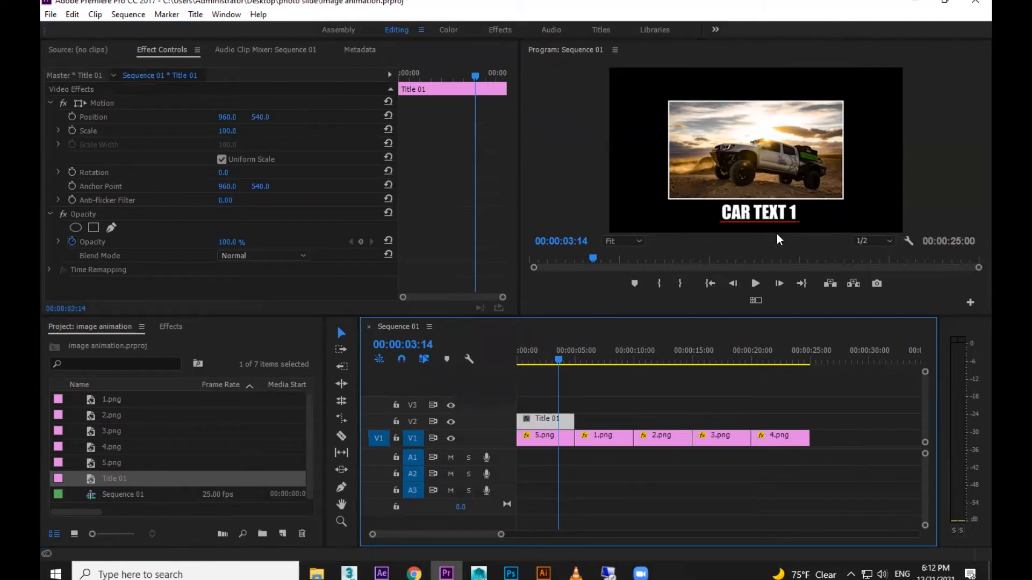
Step: Duplicate Title 01 among the project items and rename the copy Title 02
left_click(118, 479)
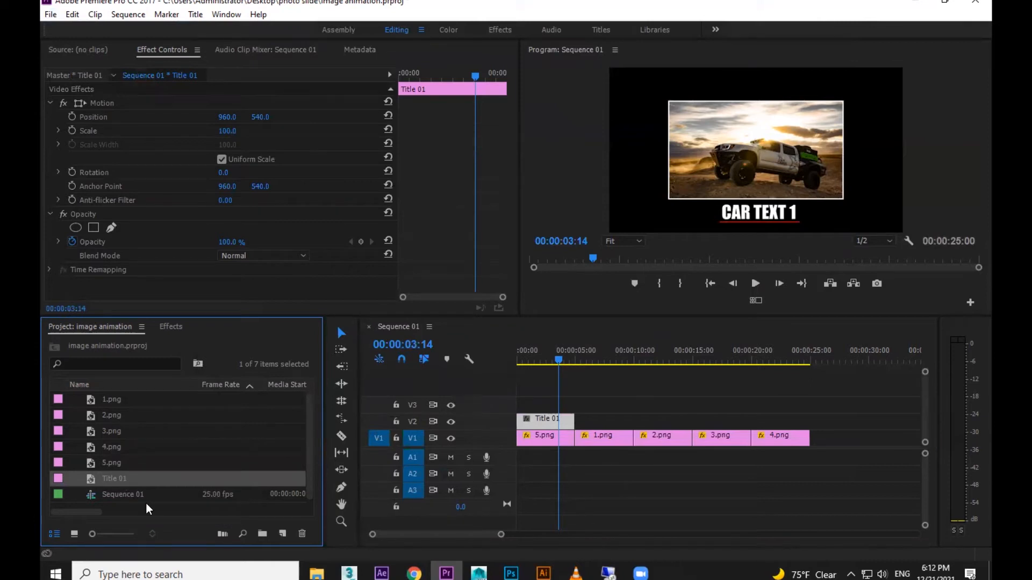
key("ctrl+v")
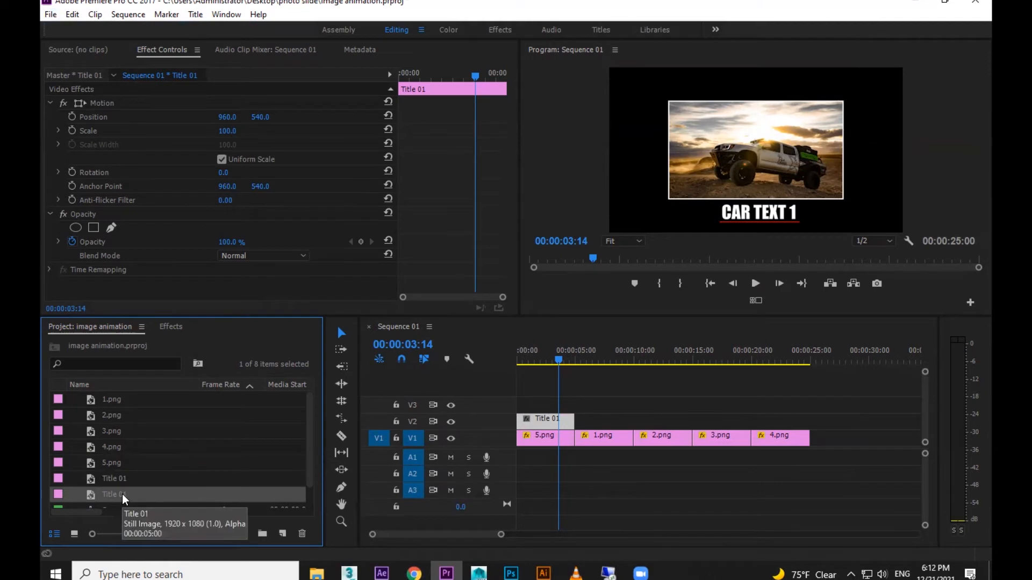
right_click(121, 494)
left_click(171, 250)
left_click(124, 494)
key("BackSpace")
type("2")
key("Return")
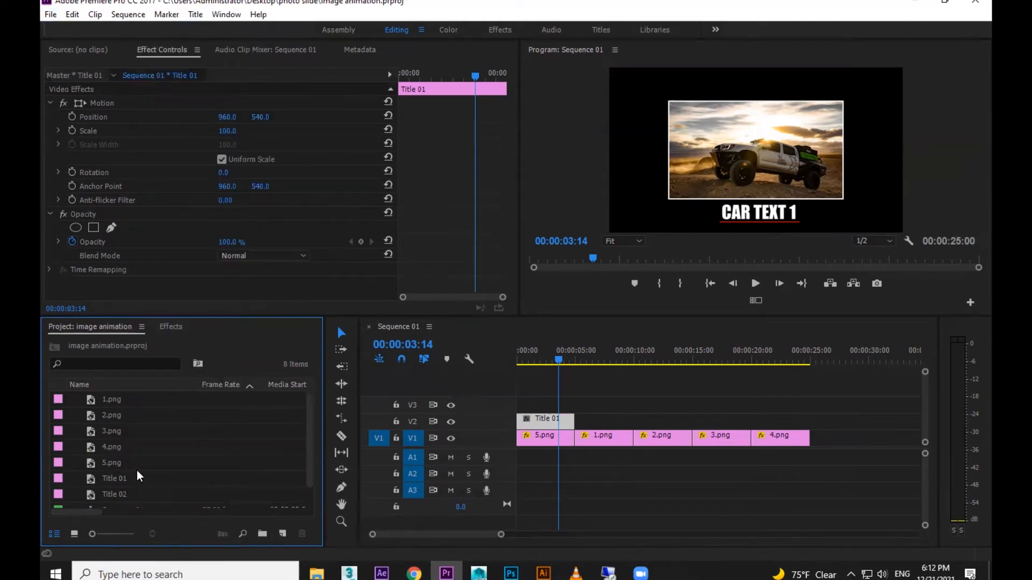
Step: Open Title 02 over the 5.png photo, try moving its text up onto the photo's lower-left corner, undo the move and close the title
left_click(117, 493)
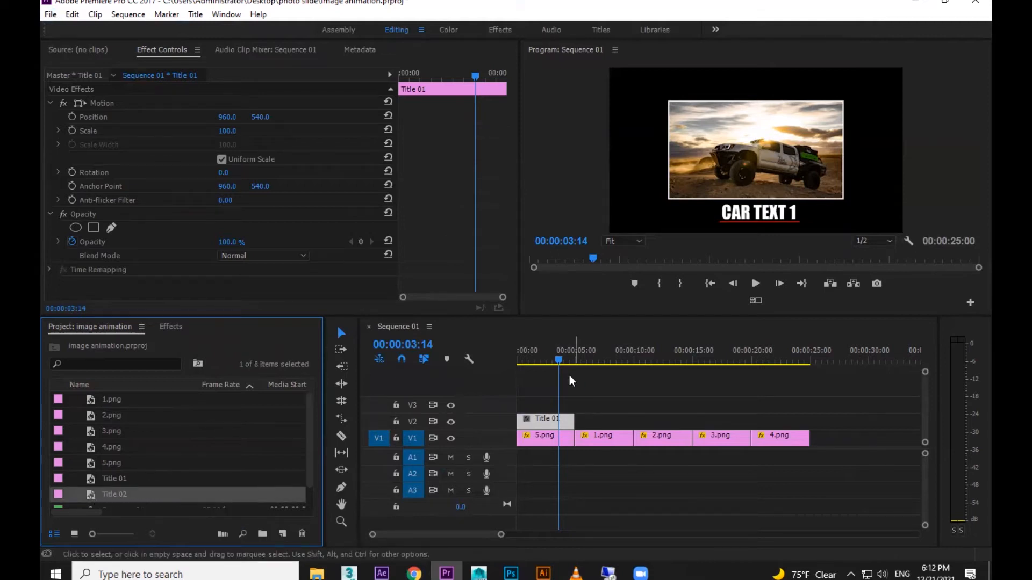
left_click_drag(559, 358, 560, 358)
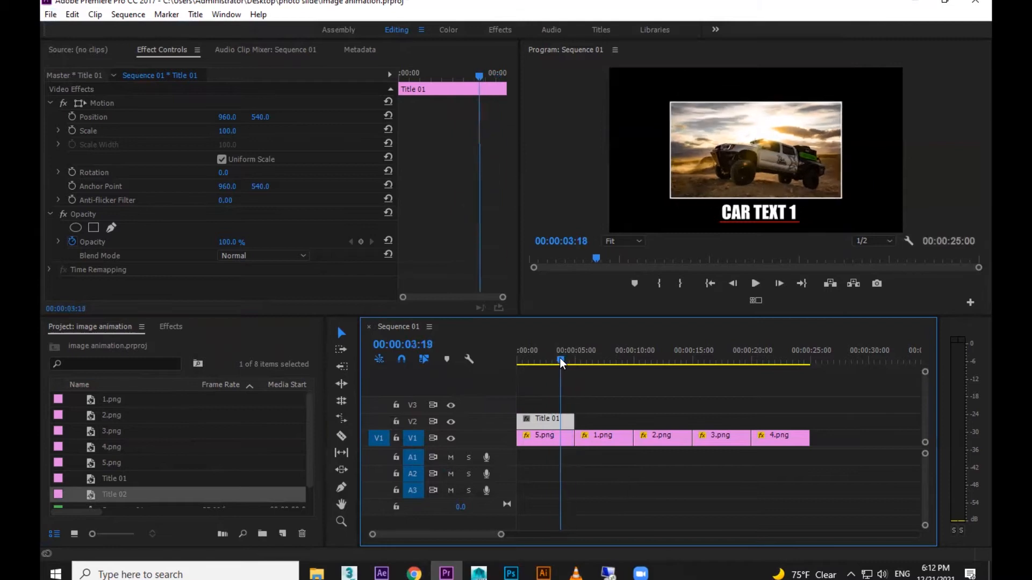
double_click(89, 495)
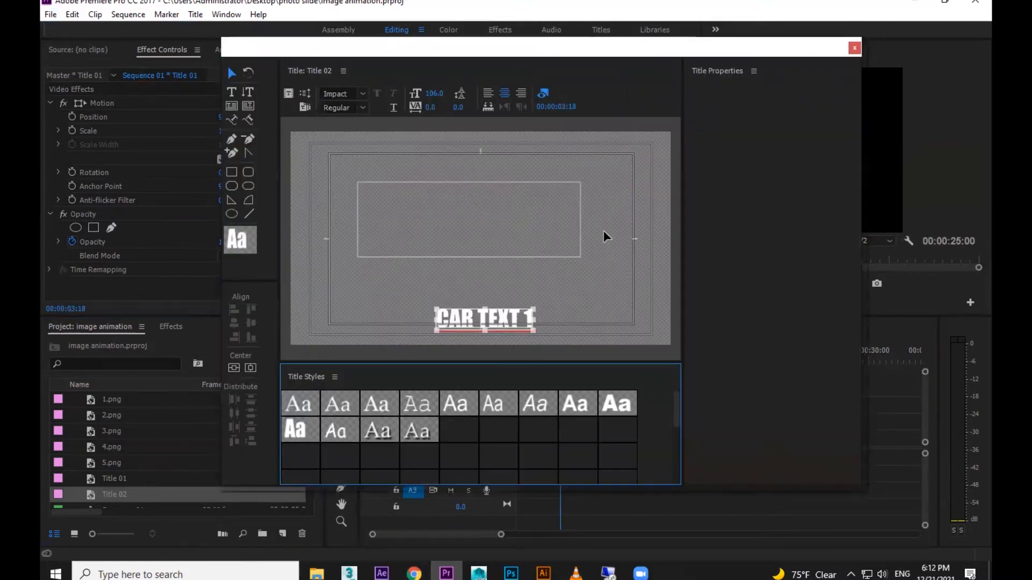
left_click_drag(508, 322, 400, 293)
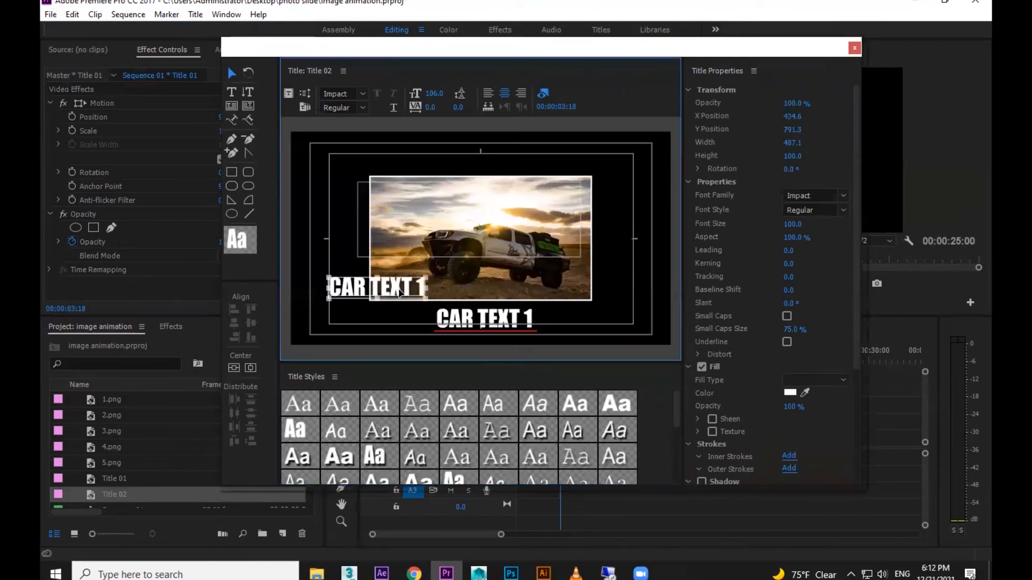
key("ctrl+z")
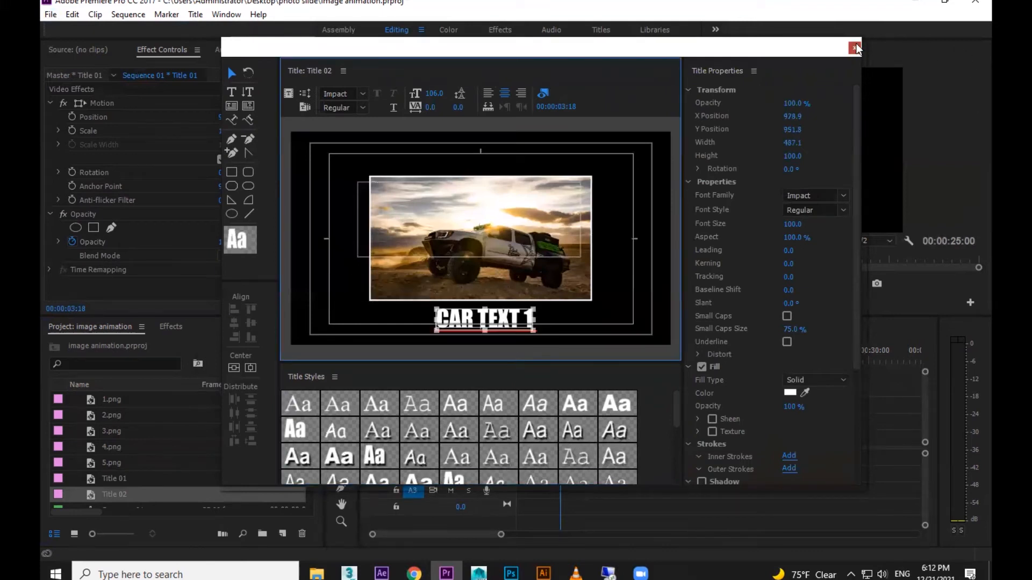
left_click(855, 47)
Step: Open Title 02 over the 1.png photo at 00:00:07:12, try moving its text onto the photo's lower-right area, undo it and close the title
left_click_drag(569, 354, 607, 352)
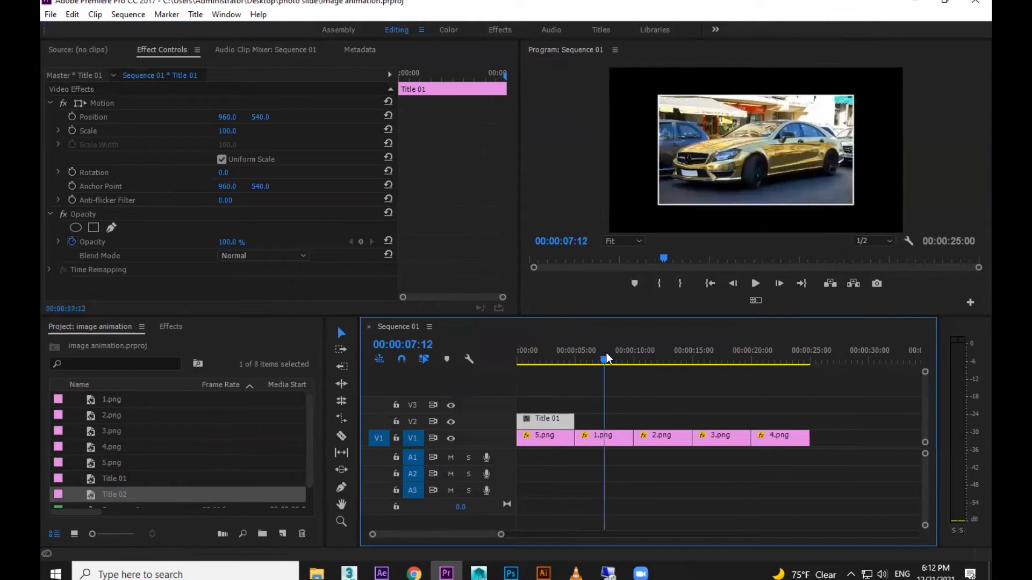
double_click(90, 494)
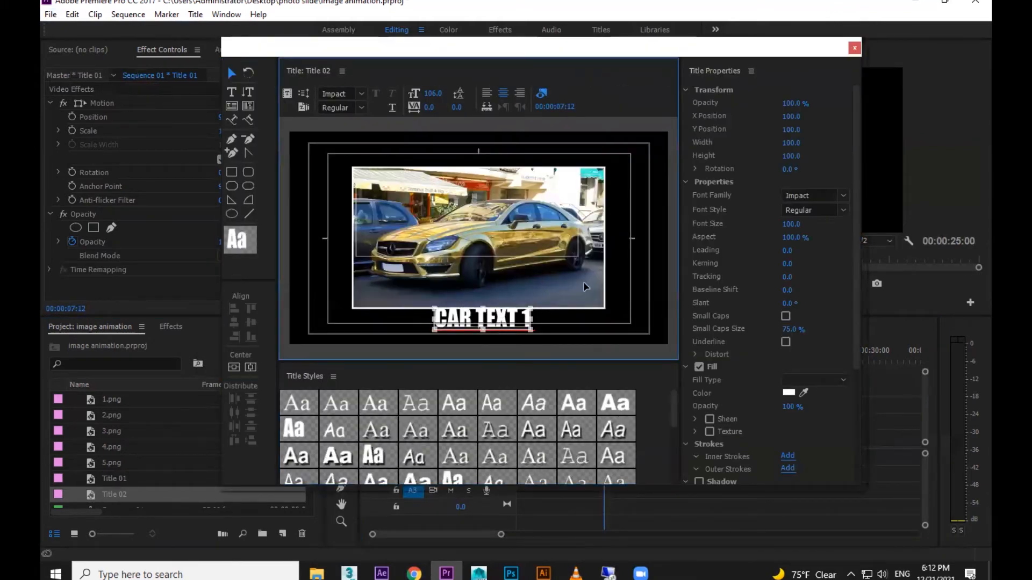
left_click_drag(585, 286, 602, 277)
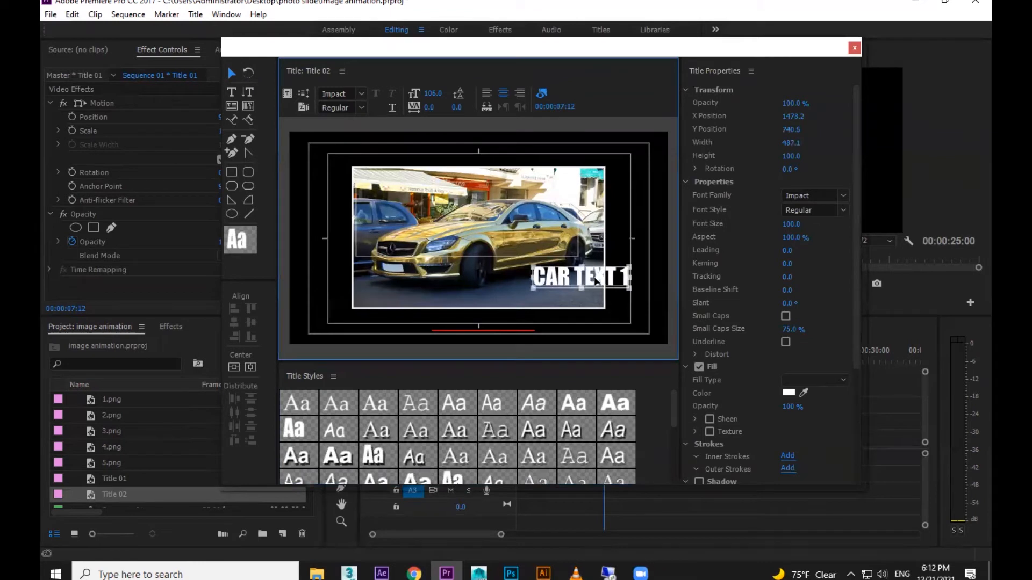
key("ctrl+z")
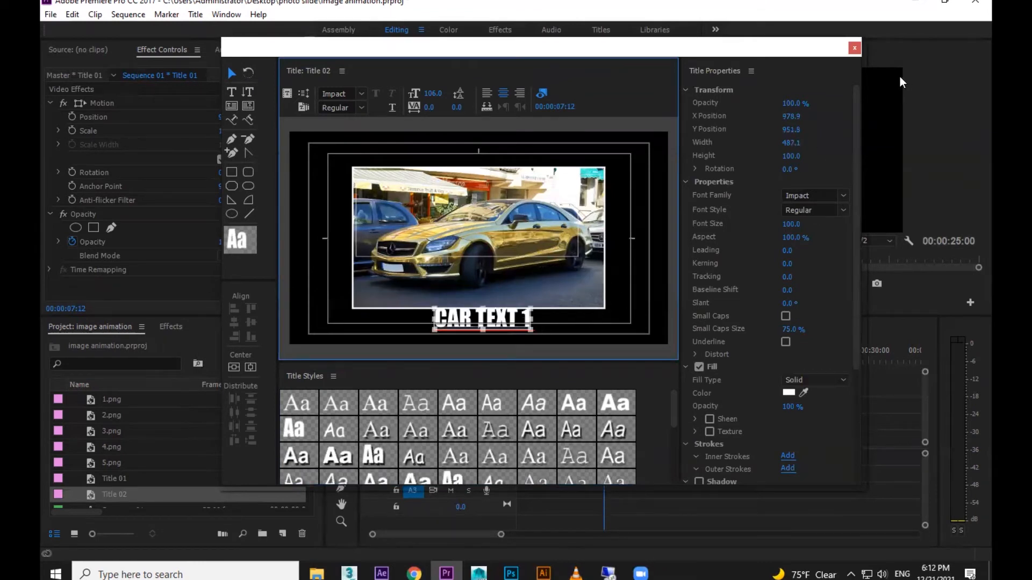
left_click(854, 49)
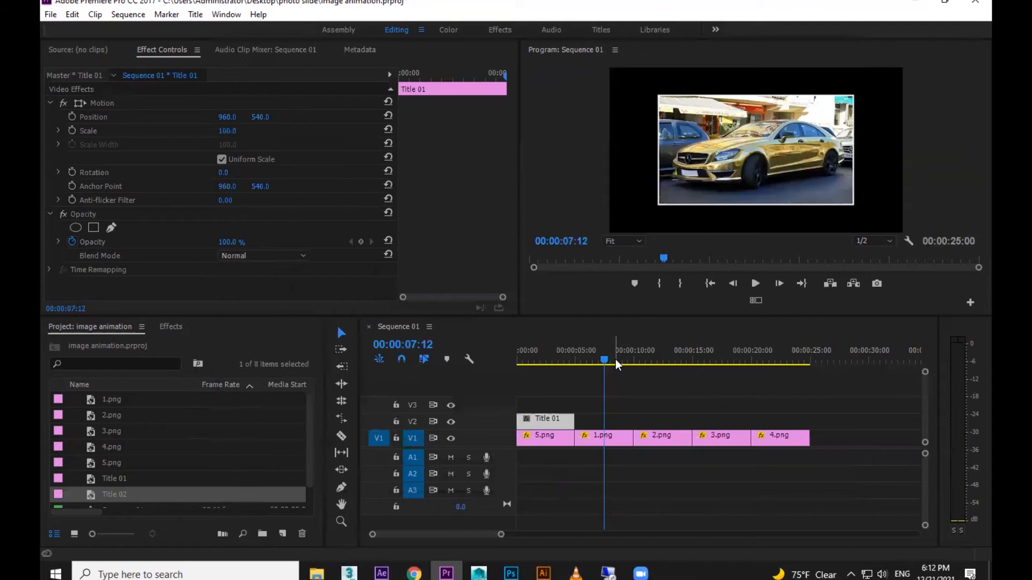
Step: With the playhead at 00:00:07:18 on 1.png, change Title 02's text to CAR TEXT 2 and close the title editor
left_click(543, 356)
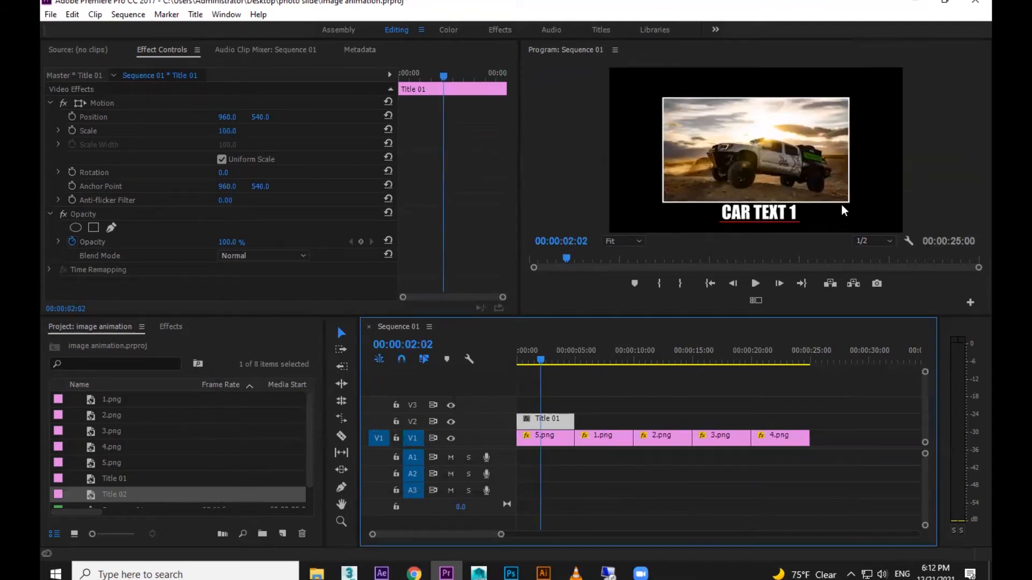
left_click(608, 355)
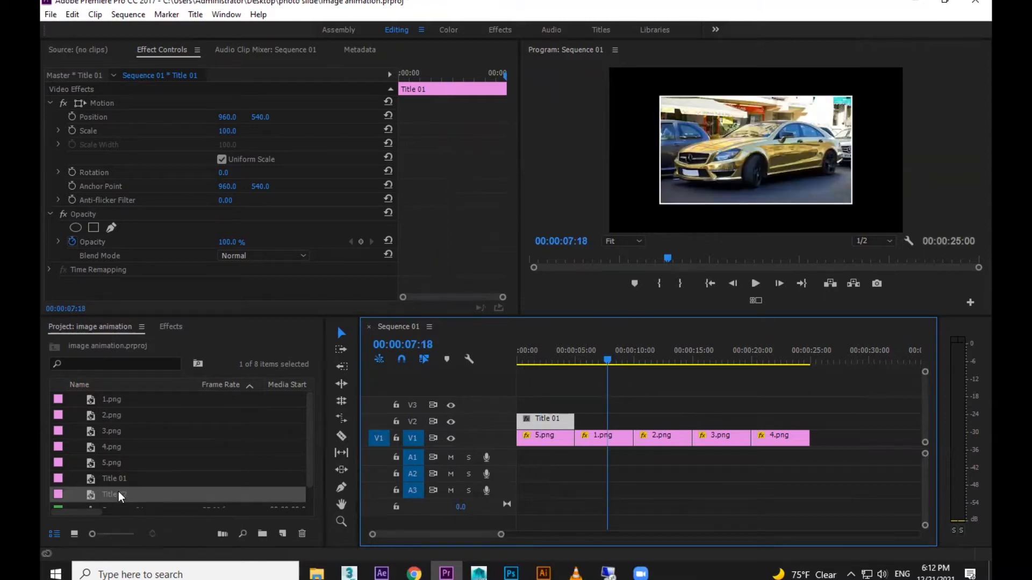
double_click(89, 494)
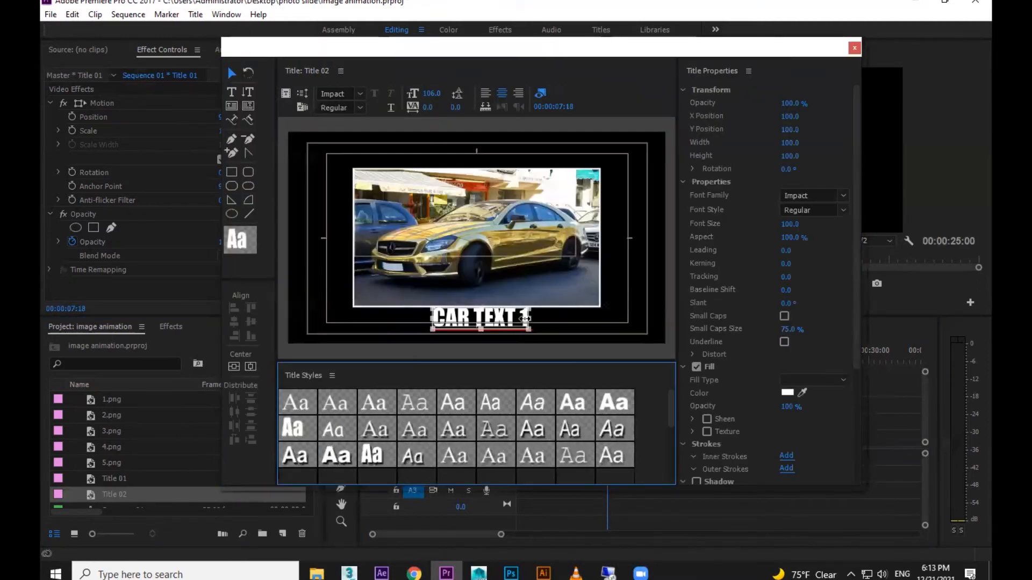
double_click(522, 317)
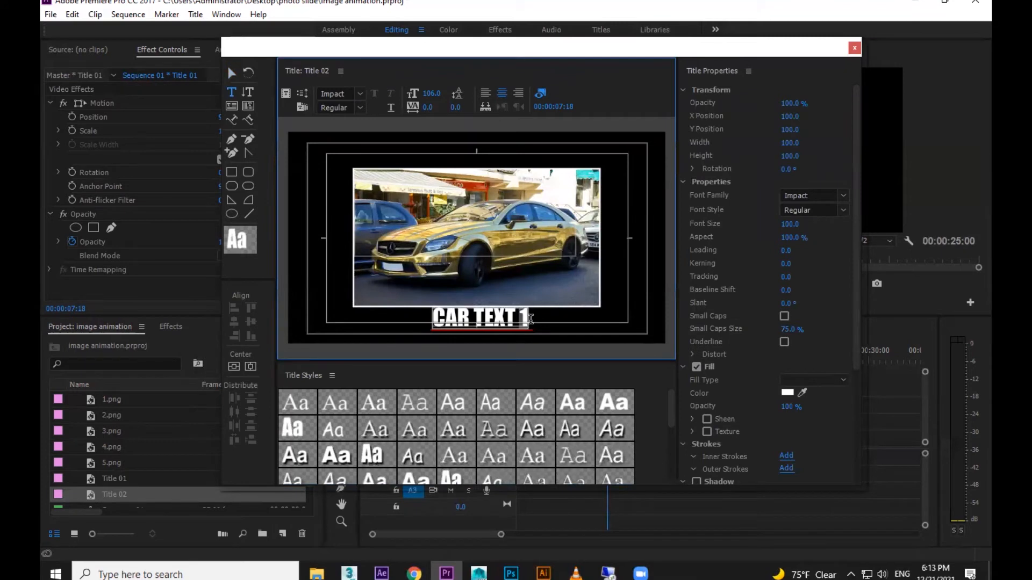
key("BackSpace")
type("2")
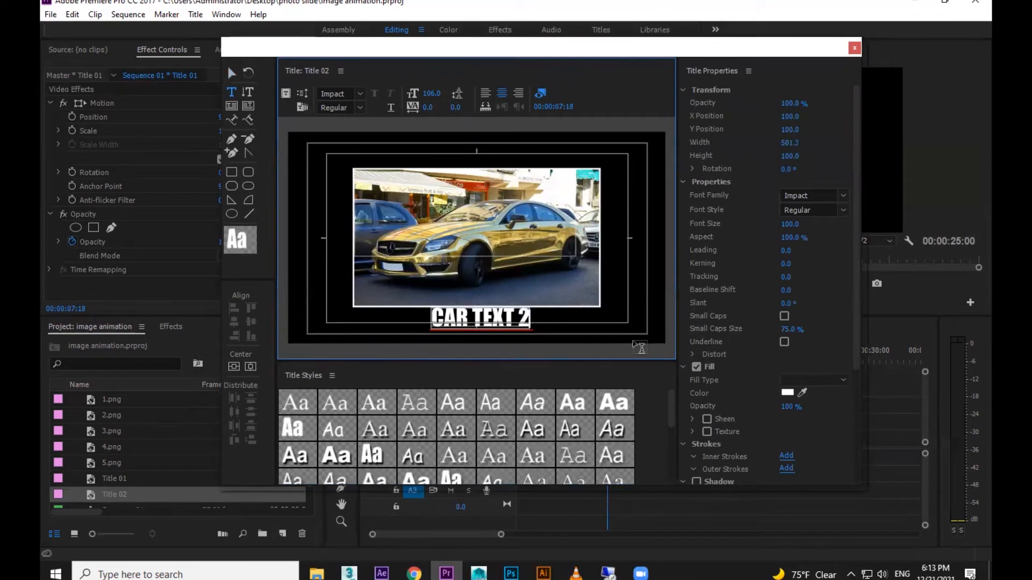
left_click(852, 48)
Step: Place Title 02 on track V2 above the 1.png clip and check the captions over both photos
left_click_drag(123, 496, 605, 420)
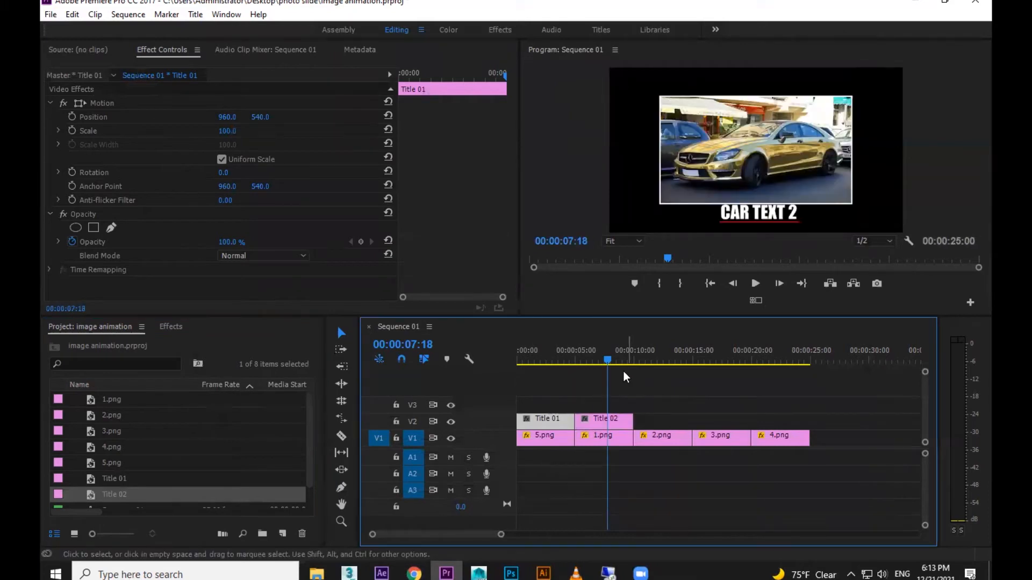
left_click(556, 354)
left_click(606, 354)
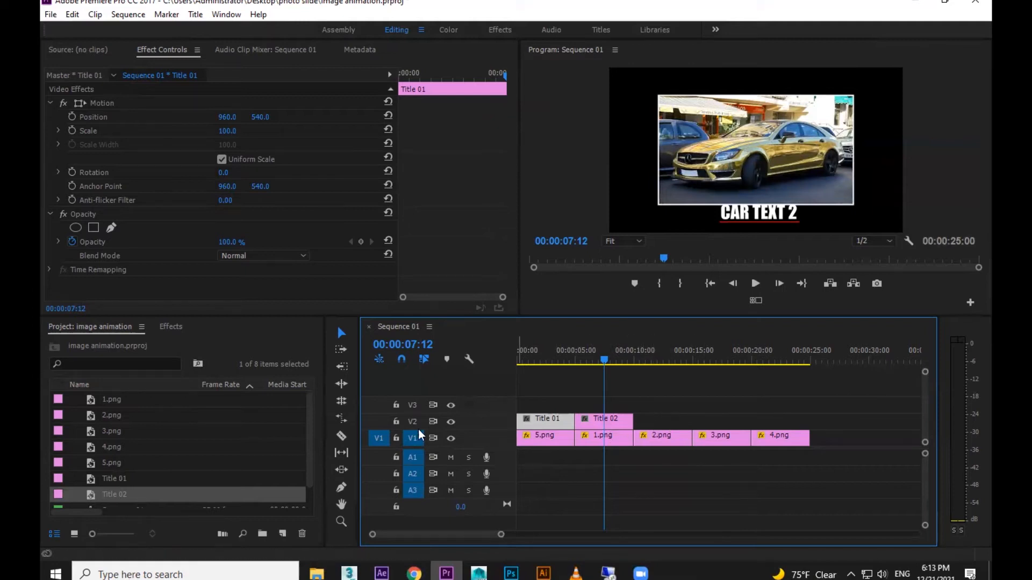
Step: Try placing Title 02 on V2 above the 2.png clip, view the frame at 00:00:11:23 and undo the placement
scroll(90, 473, "down", 1)
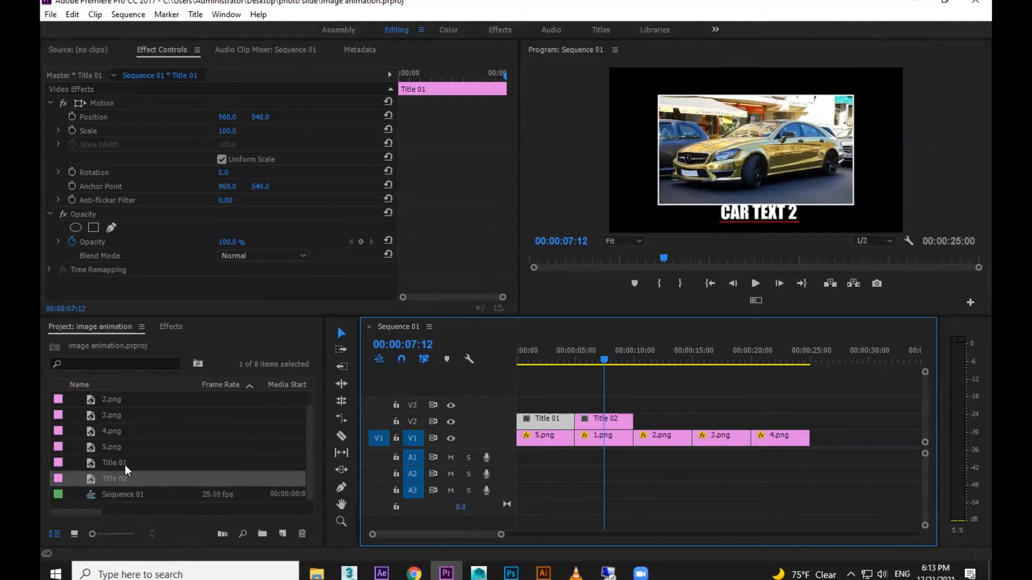
left_click(115, 465)
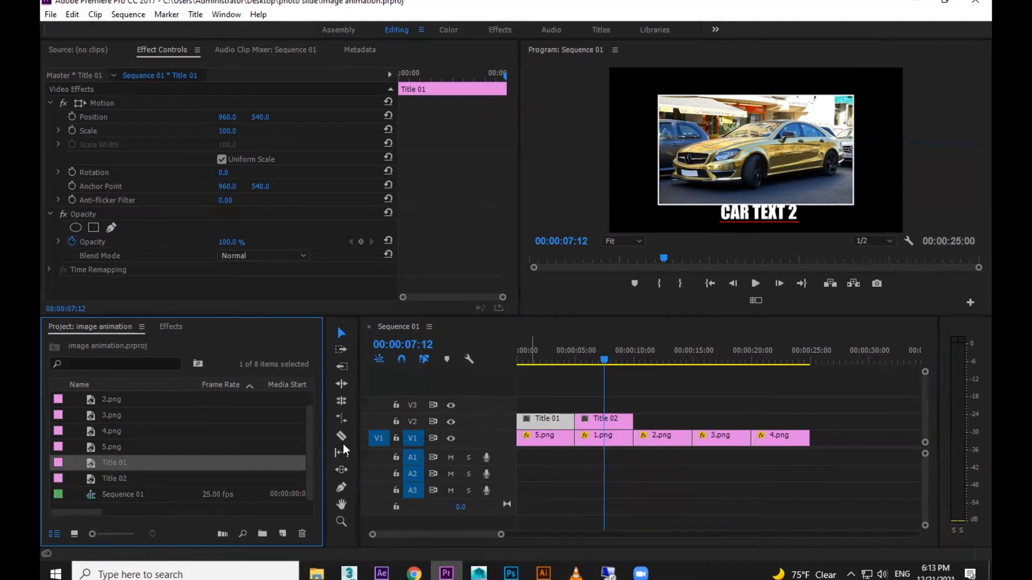
left_click(115, 477)
left_click_drag(227, 466, 634, 419)
left_click(607, 360)
left_click(656, 359)
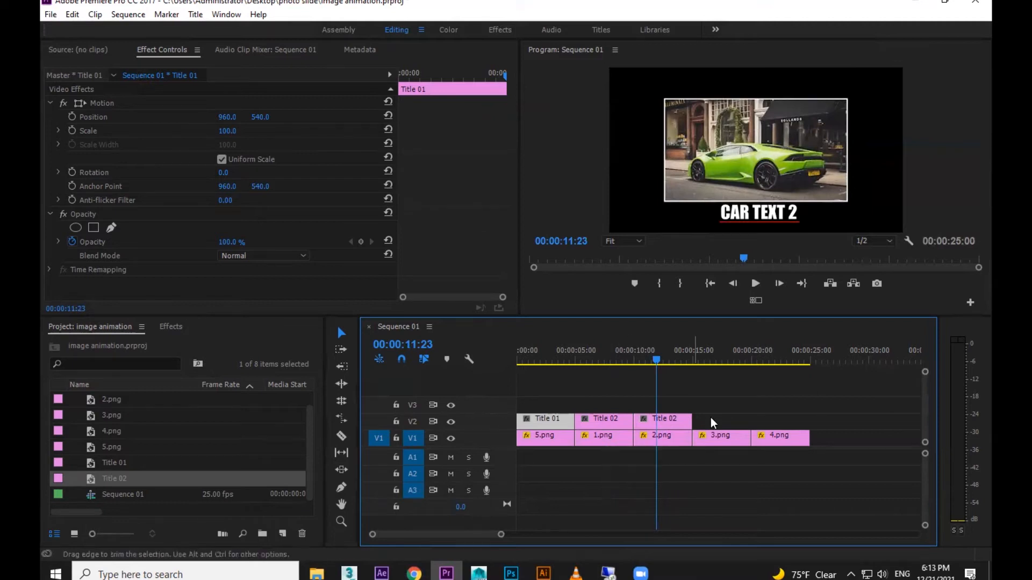
key("ctrl+s")
key("ctrl+z")
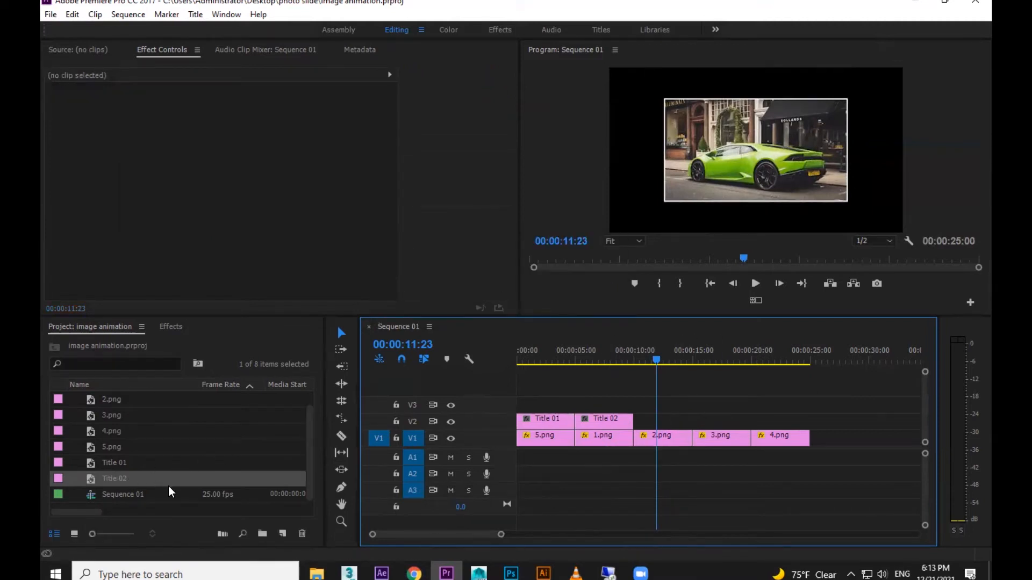
left_click(123, 476)
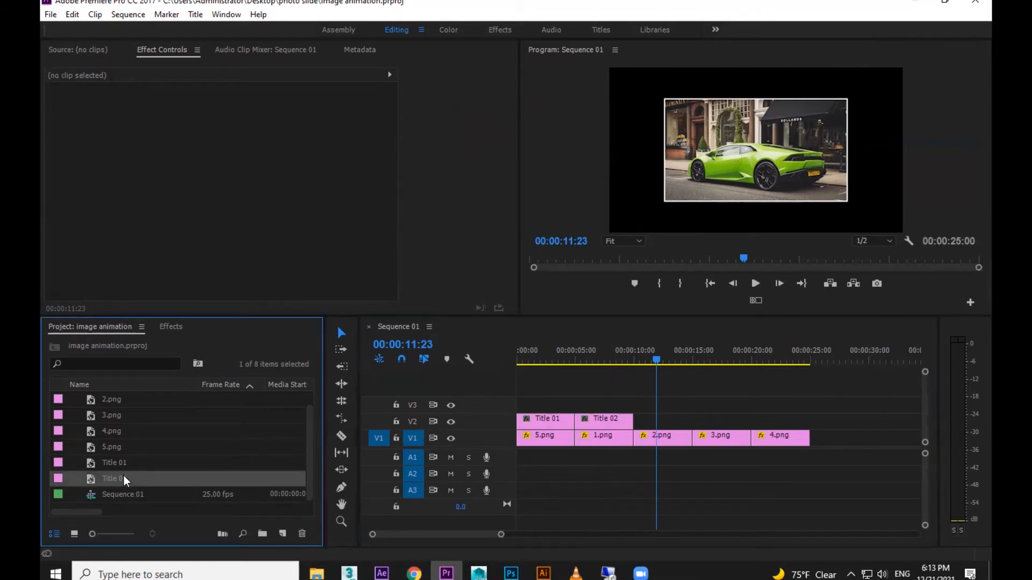
key("ctrl+c")
key("ctrl+v")
key("ctrl+z")
left_click(72, 14)
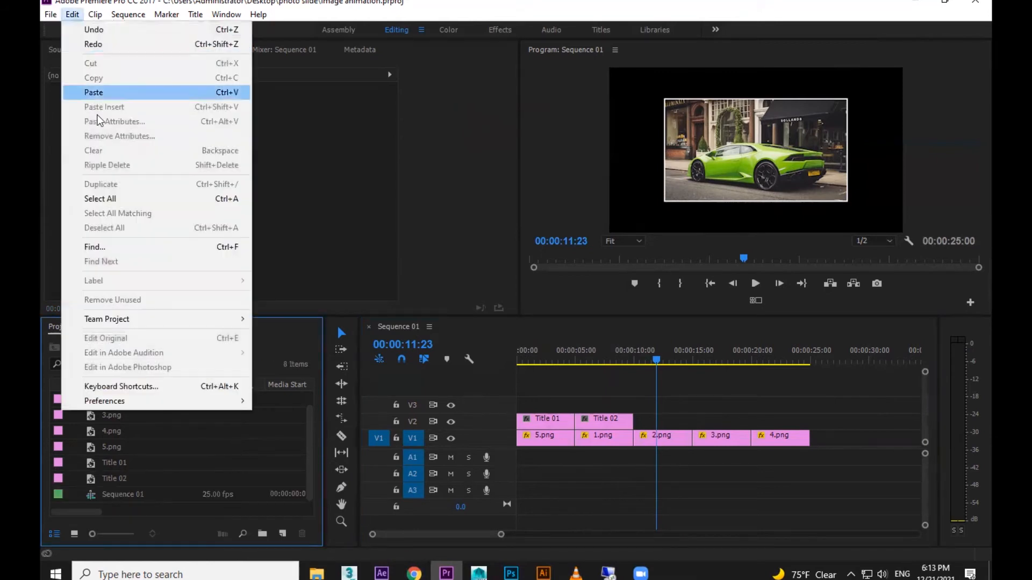
left_click(172, 452)
Step: Duplicate Title 02 in the project and rename the copy Title 03
left_click(113, 480)
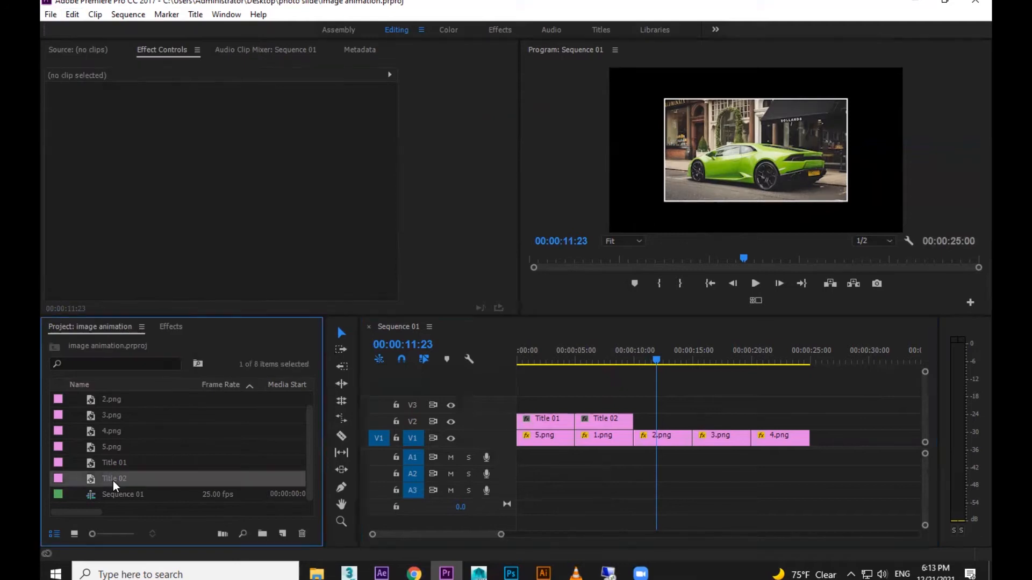
left_click(72, 14)
left_click(93, 78)
left_click(73, 15)
left_click(93, 93)
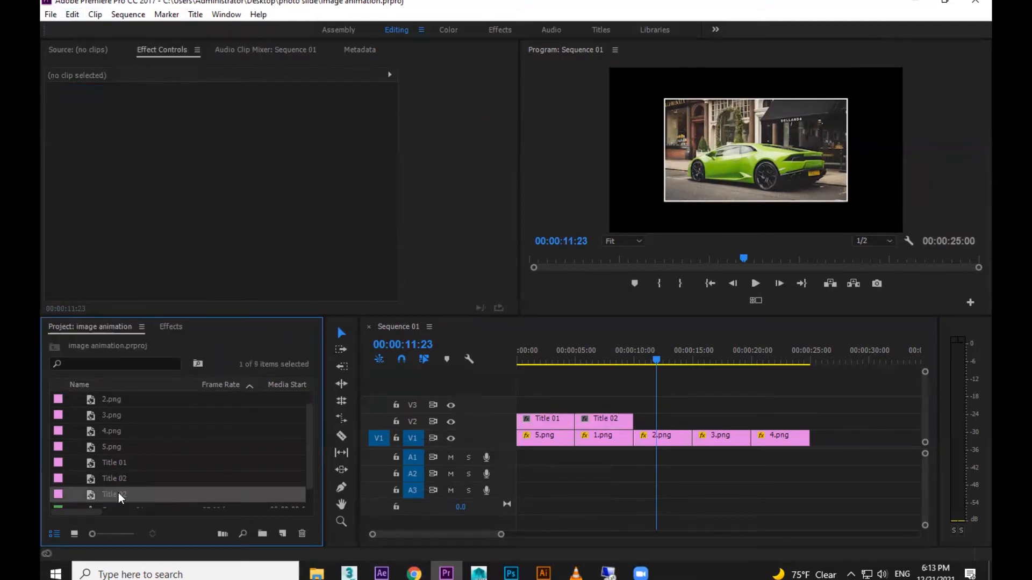
right_click(119, 498)
left_click(167, 250)
left_click(132, 497)
type("3")
key("Return")
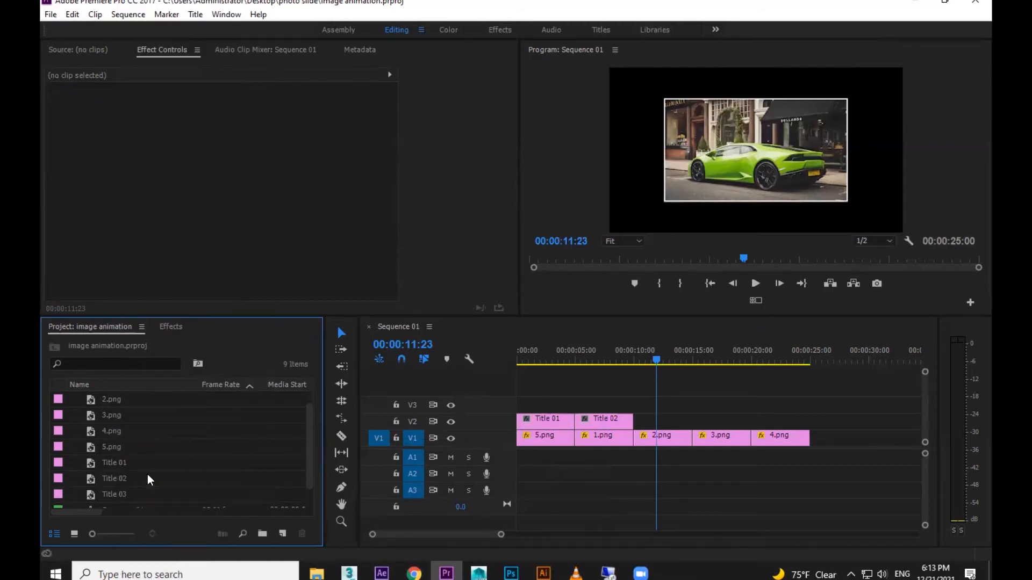
Step: Place Title 03 on V2 above the 2.png clip and change its text to CAR TEXT 3
left_click_drag(114, 495, 671, 424)
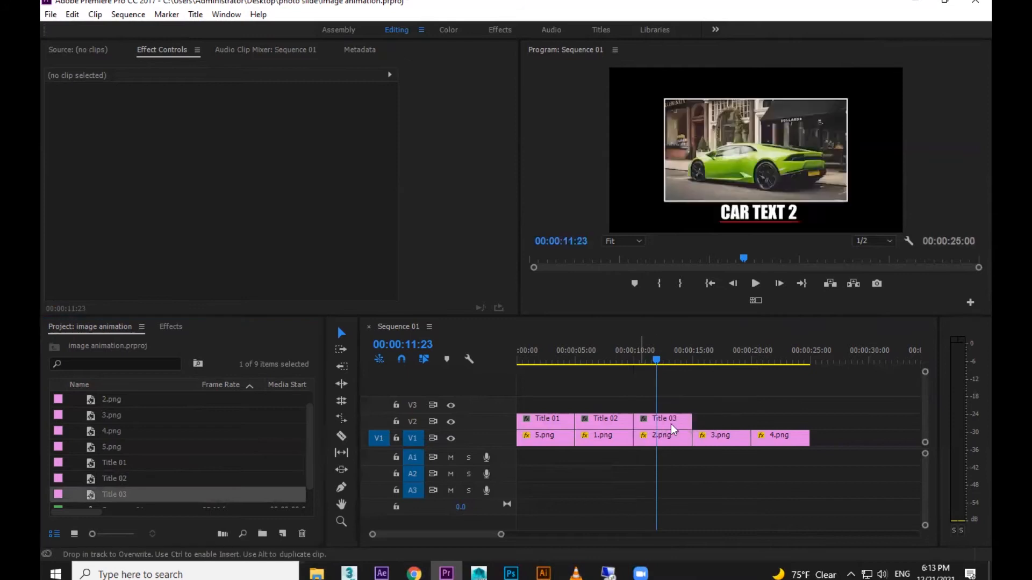
double_click(673, 422)
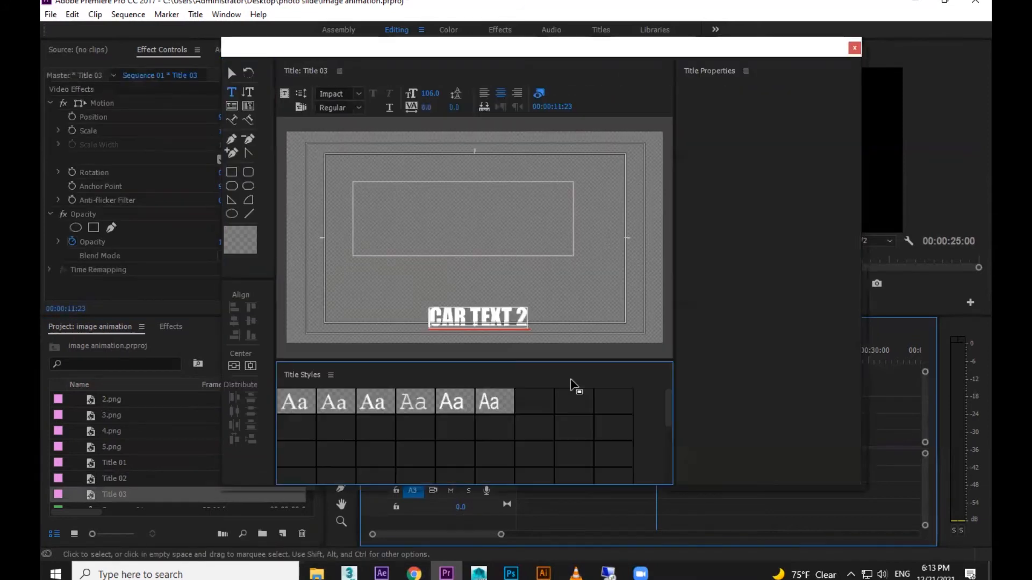
left_click(516, 318)
key("BackSpace")
type("3")
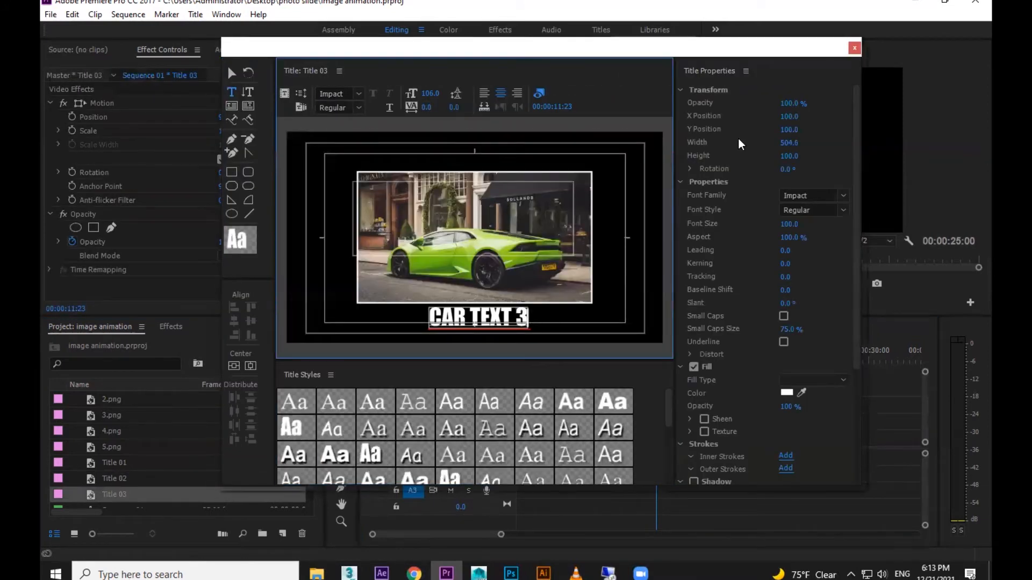
left_click(854, 49)
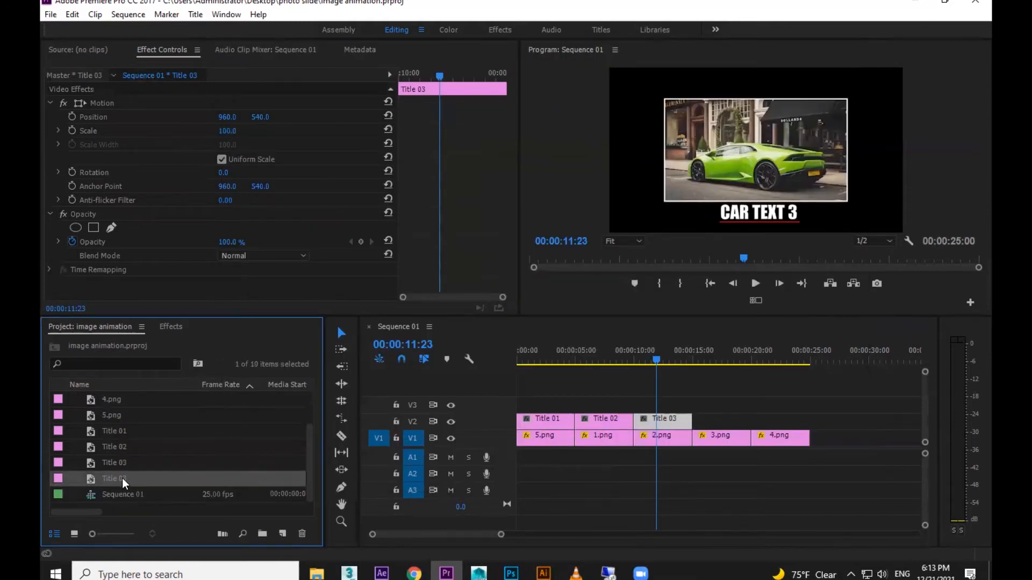
Step: Rename the duplicate of Title 03 to Title 04 and place it on V2 above the 3.png clip
left_click(122, 478)
double_click(123, 480)
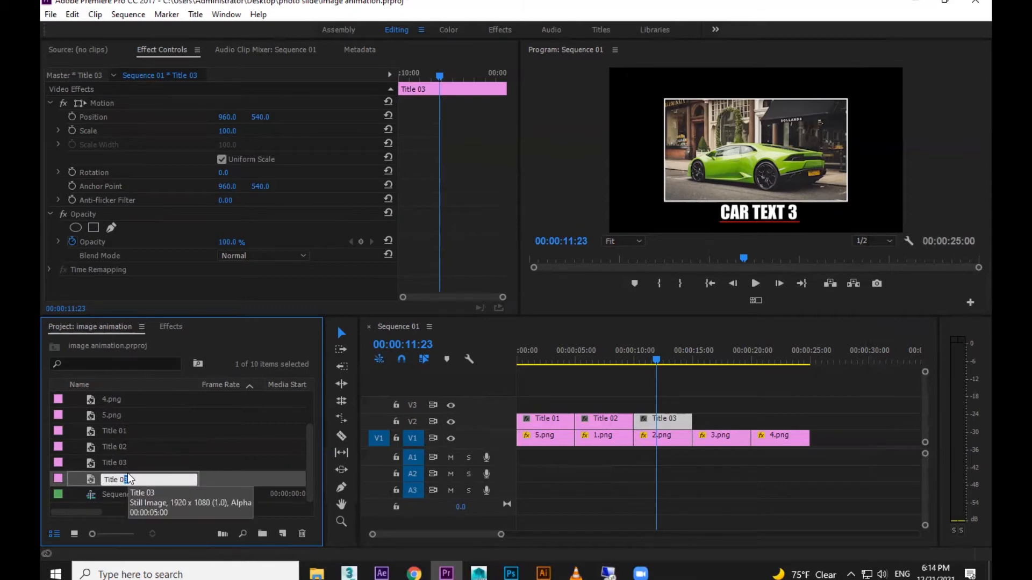
type("4")
key("Return")
left_click_drag(118, 478, 704, 428)
left_click(720, 422)
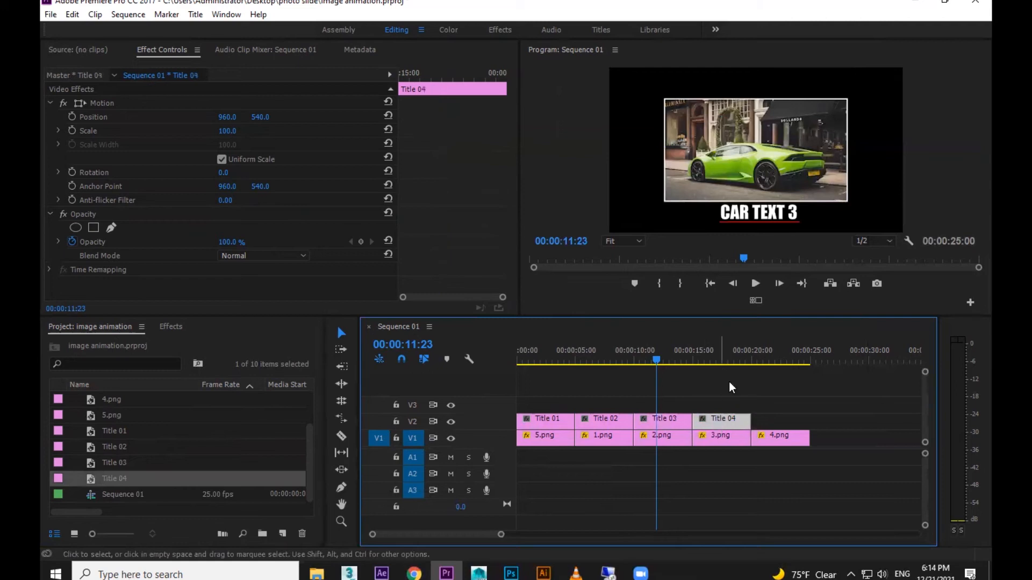
Step: With the playhead at 00:00:17:21 on 3.png, change Title 04's text to CAR TEXT 4 and close the title editor
left_click(730, 359)
double_click(724, 419)
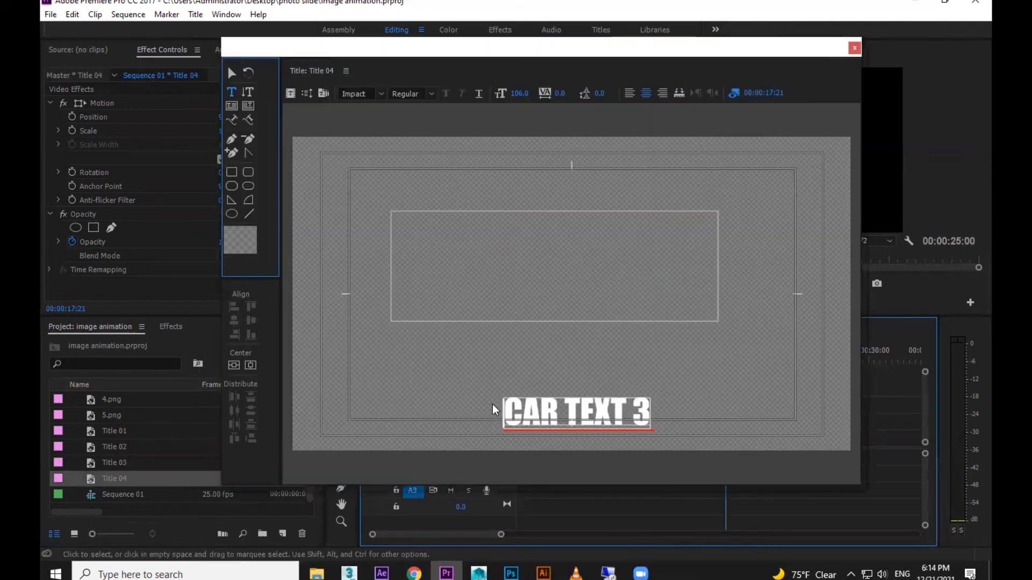
left_click_drag(514, 318, 529, 318)
type("4")
left_click(855, 48)
Step: Duplicate Title 04 in the project and rename the copy Title 05
left_click(109, 462)
left_click(110, 479)
key("ctrl+c")
key("ctrl+v")
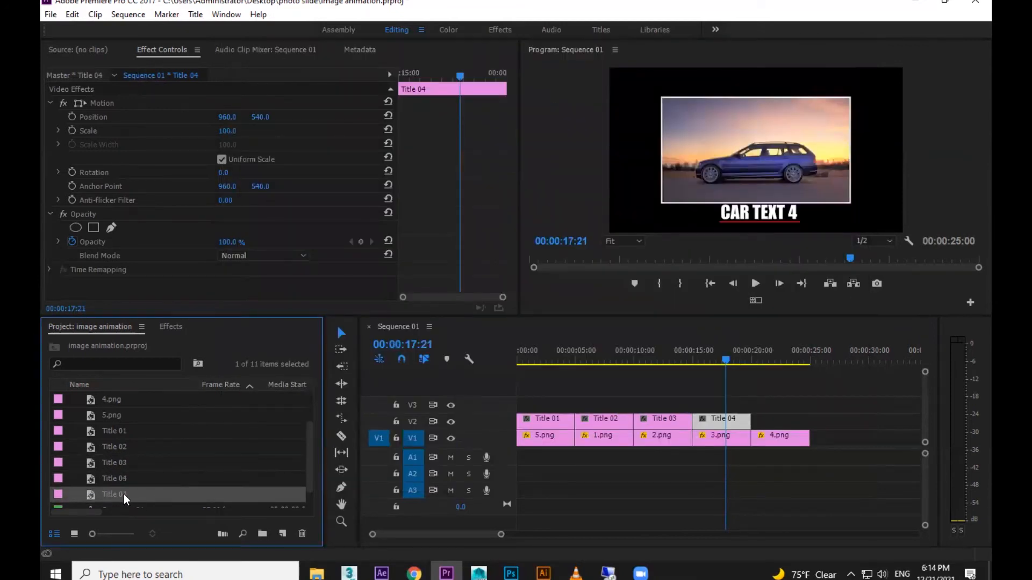
left_click(123, 494)
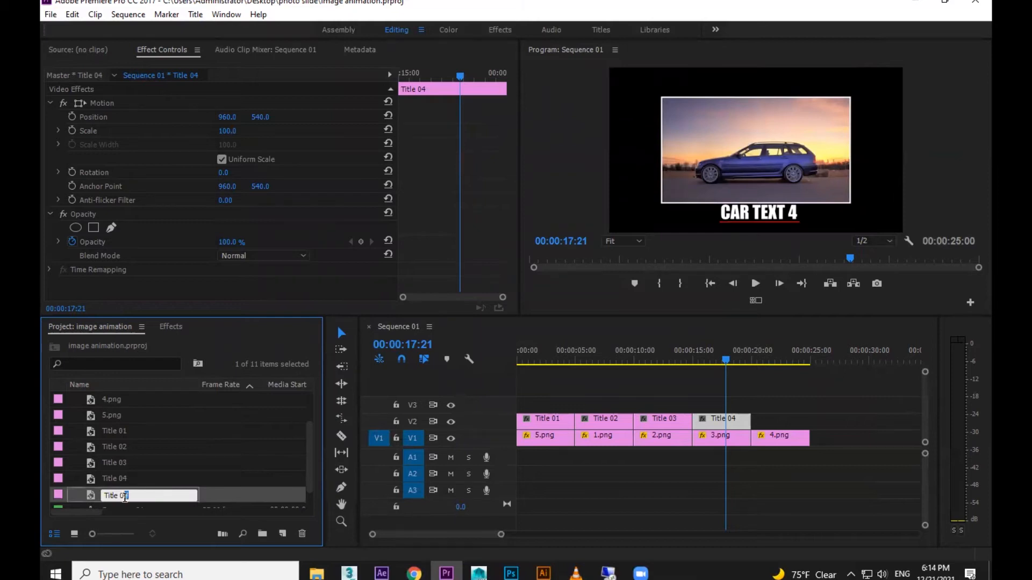
type("5")
key("Return")
Step: Place Title 05 on V2 above the 4.png clip and change its text to CAR TEXT 5
left_click_drag(114, 495, 780, 420)
left_click(782, 363)
double_click(778, 421)
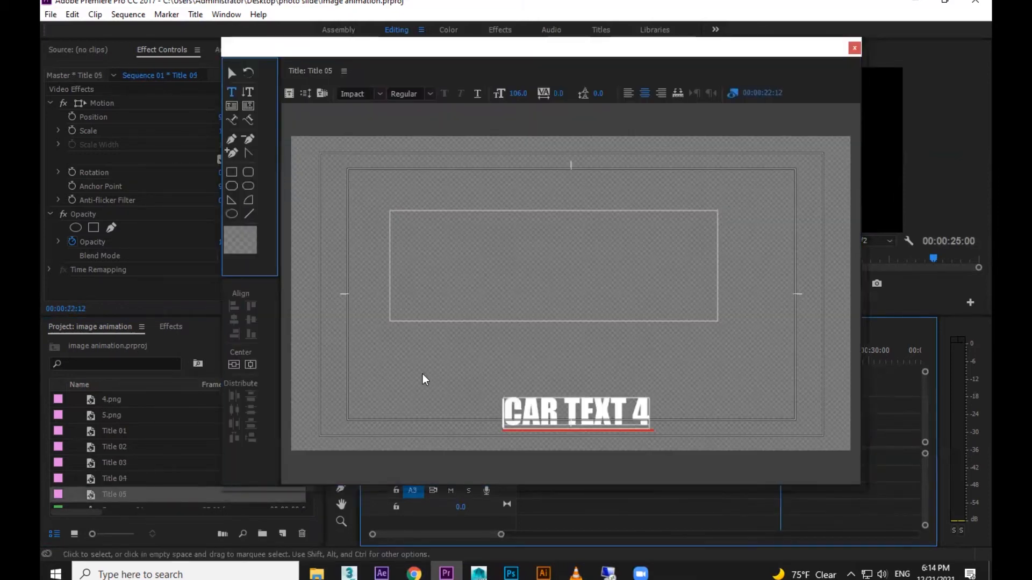
left_click_drag(508, 317, 526, 317)
type("2")
key("BackSpace")
type("5")
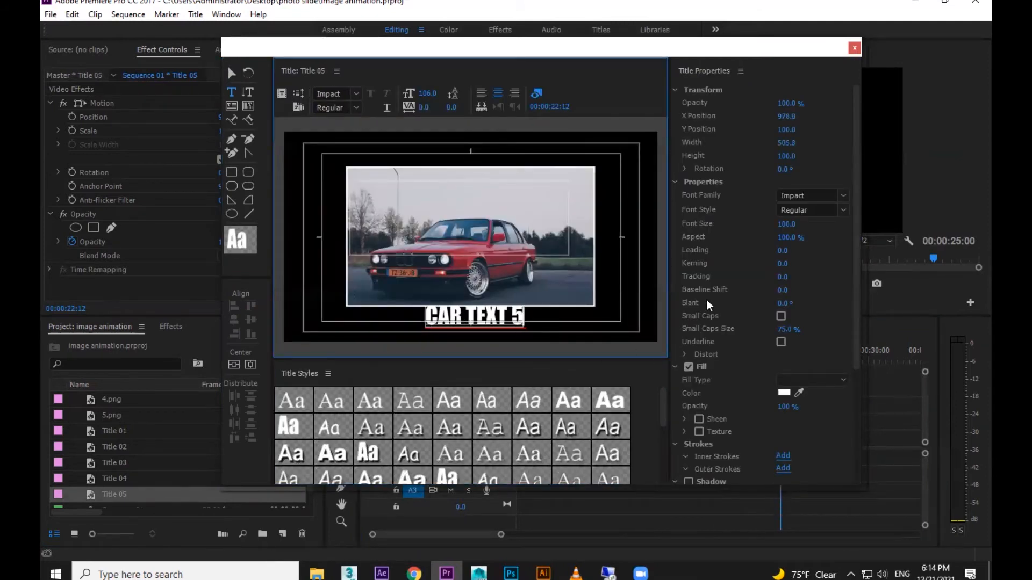
left_click(852, 54)
Step: Play back the early part of the slideshow to check the captions, then return the playhead to 00:00:02:05 on 5.png
left_click_drag(726, 361, 549, 372)
key("space")
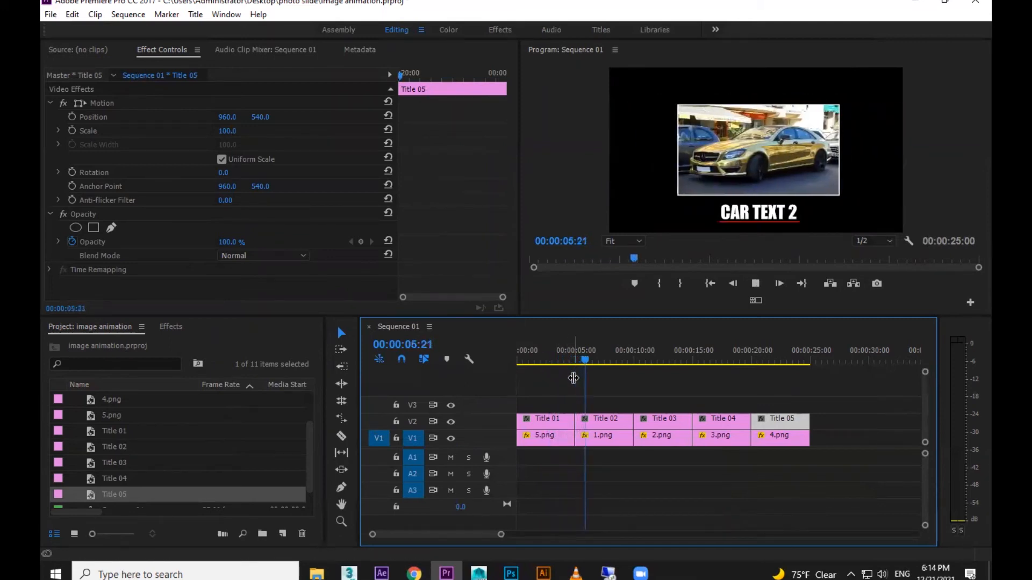
left_click(624, 359)
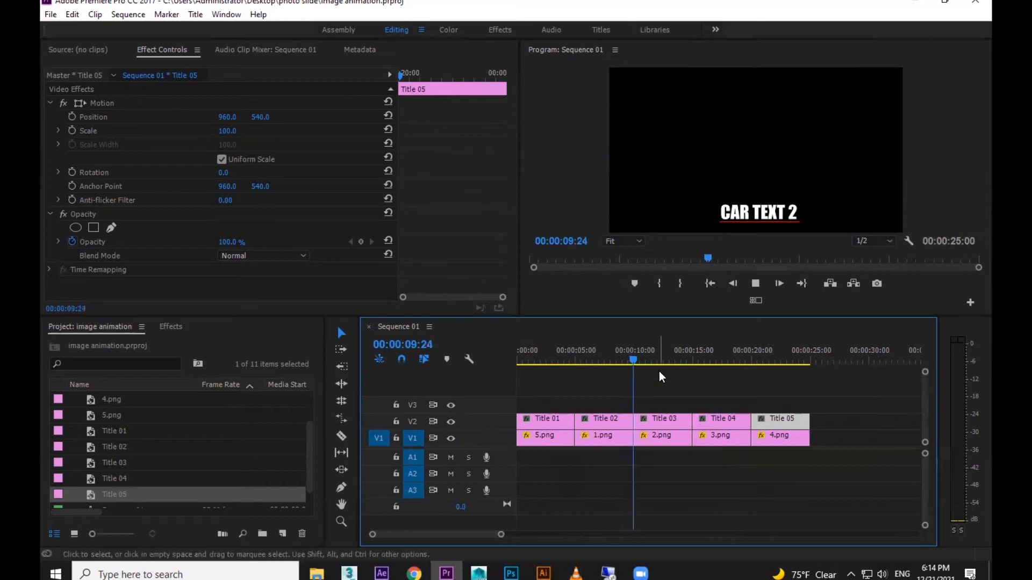
mouse_move(562, 356)
left_mouse_down()
mouse_move(782, 355)
mouse_move(543, 358)
left_mouse_up()
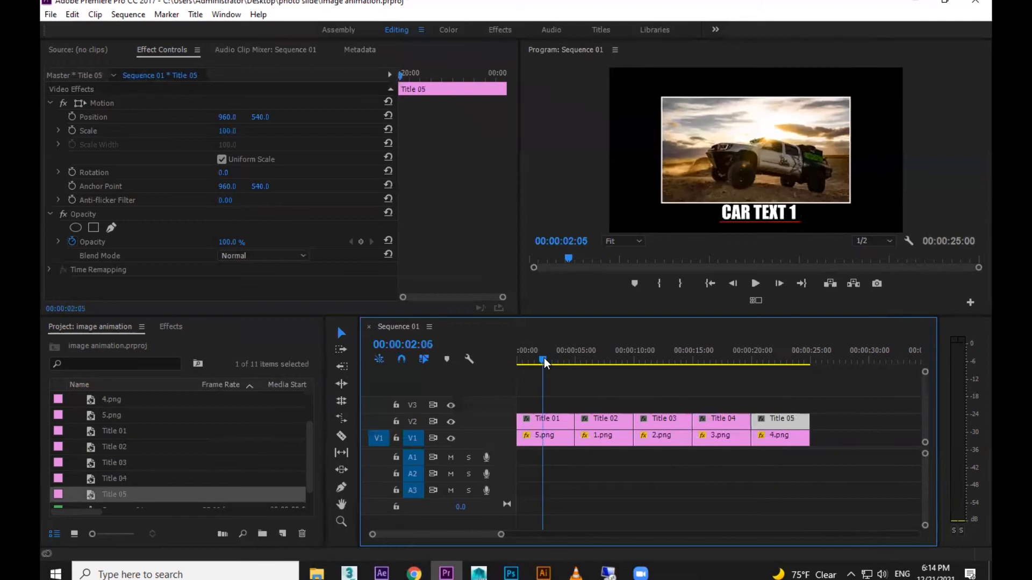
Step: Open Title 01 over the 5.png photo, accept white FFFFFF as its text fill colour and close the title editor
double_click(553, 423)
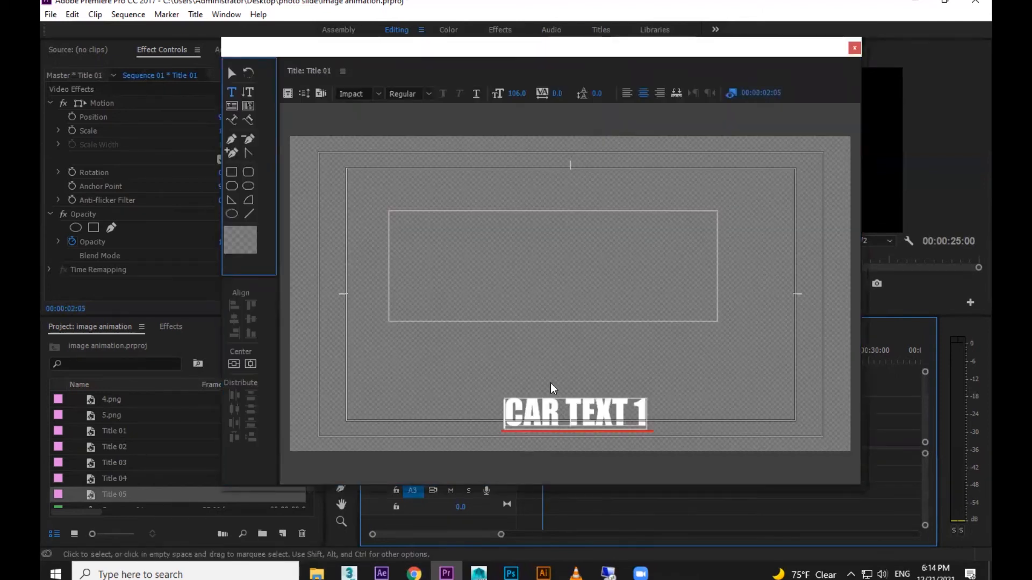
left_click(232, 73)
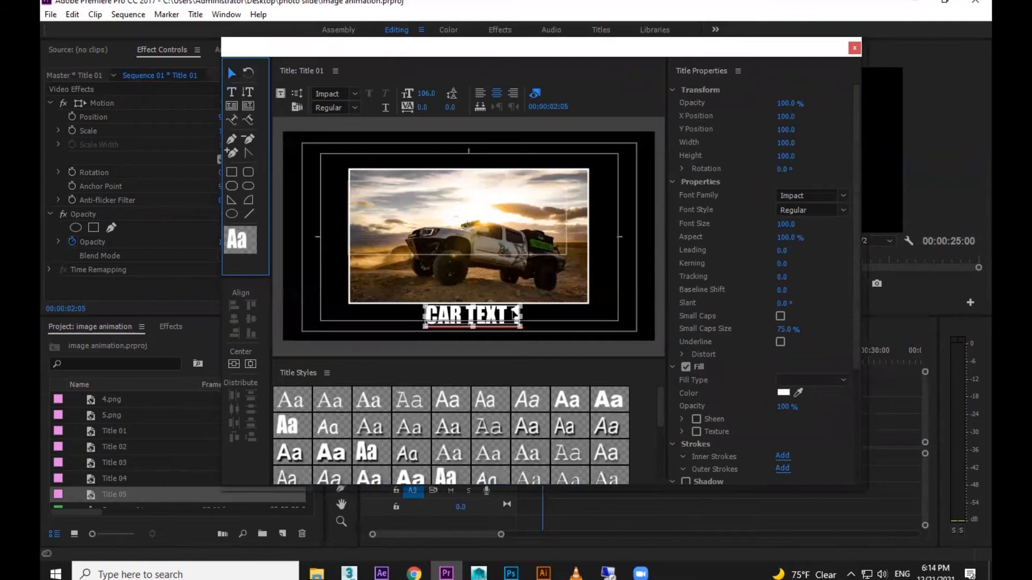
left_click(784, 393)
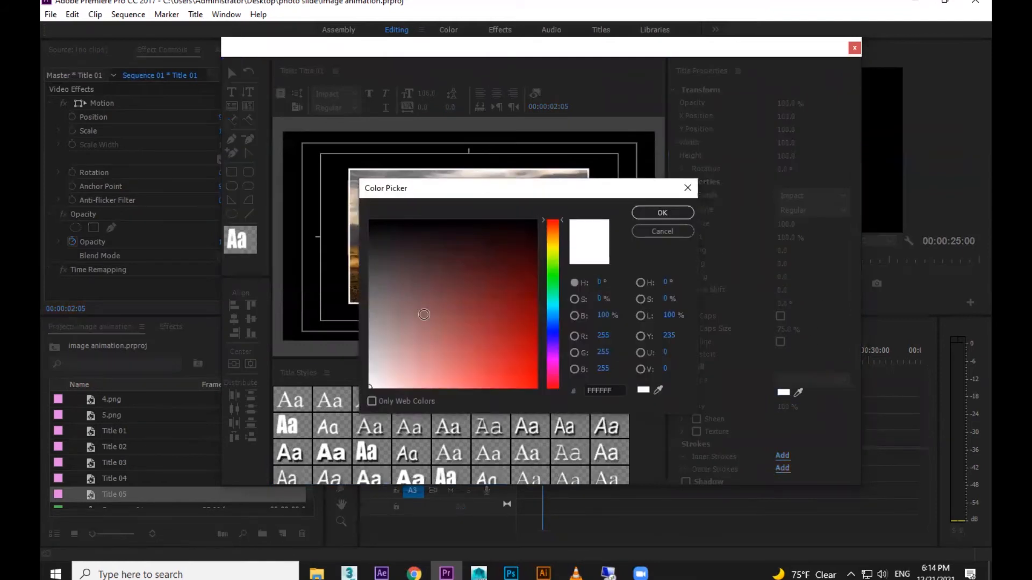
left_click(662, 213)
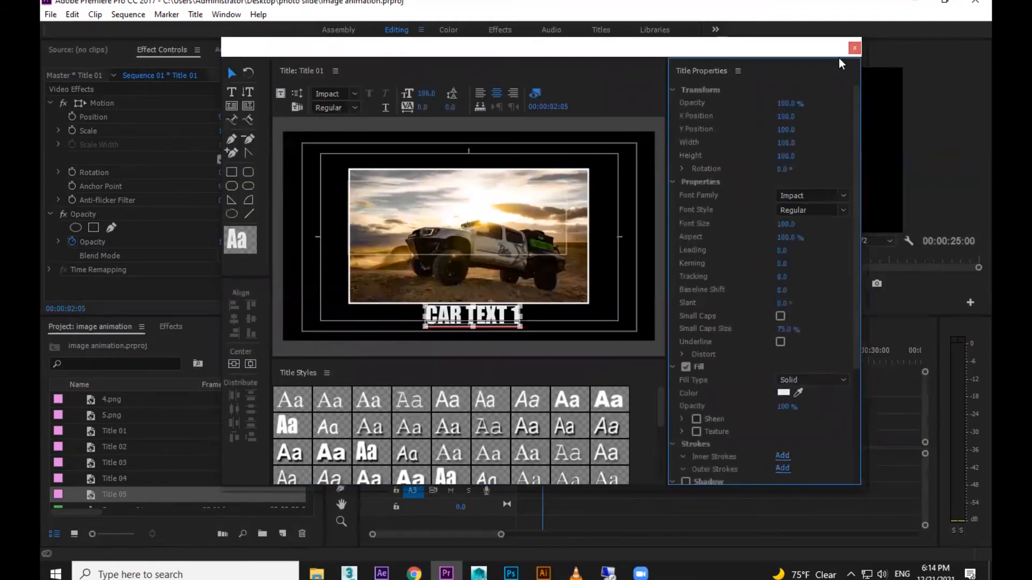
left_click(855, 48)
Step: At 00:00:07:21, recolour Title 02's text with a yellow sampled from the gold car's bonnet and close the title editor
left_click(611, 359)
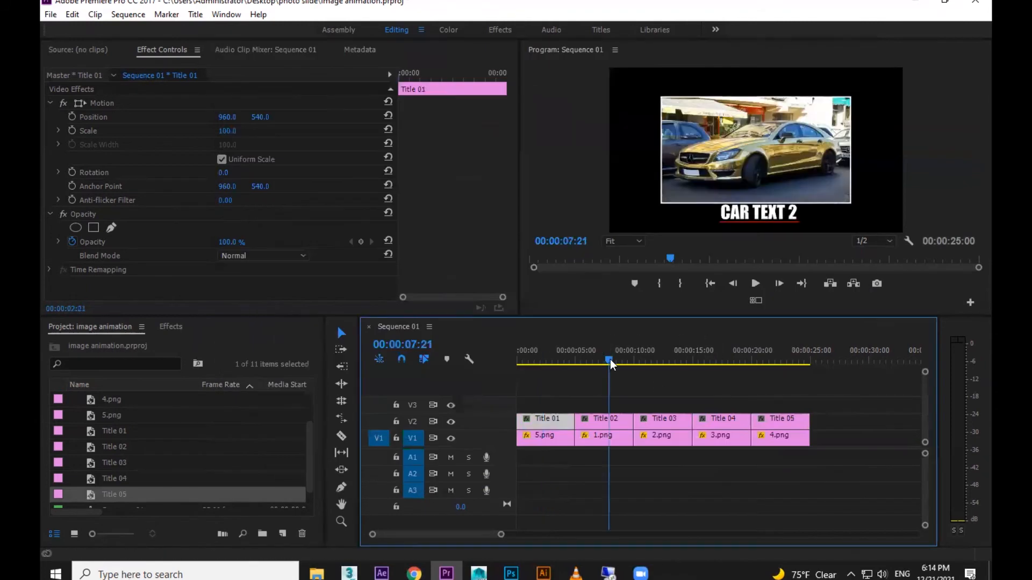
double_click(611, 421)
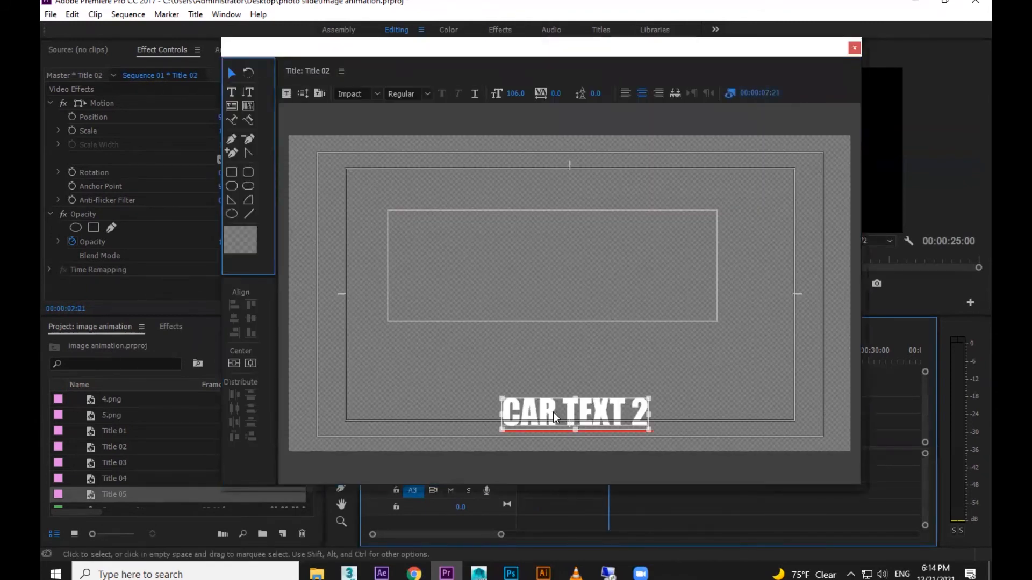
left_click(780, 392)
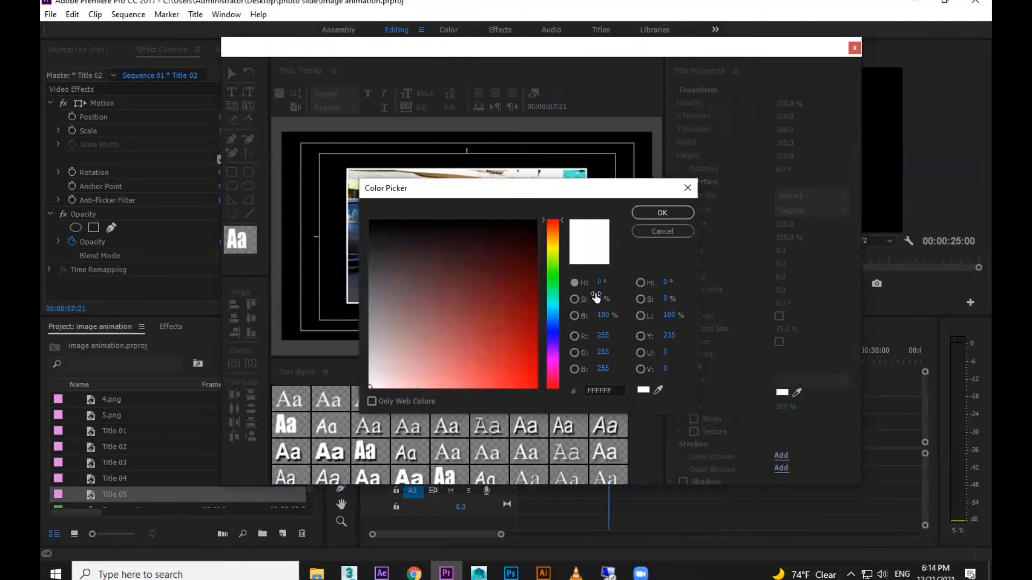
left_click(554, 247)
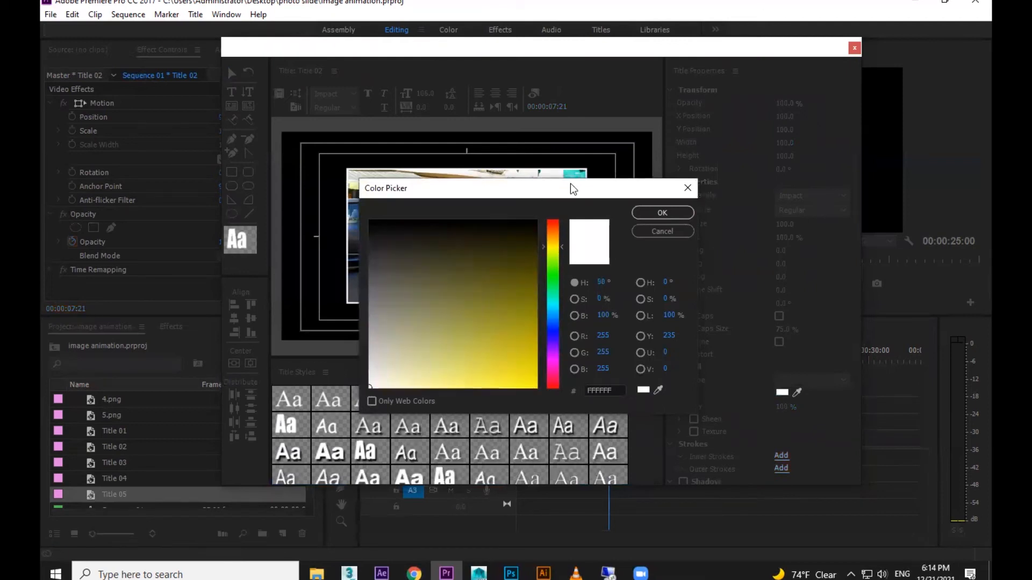
left_click_drag(574, 190, 747, 128)
left_click(831, 329)
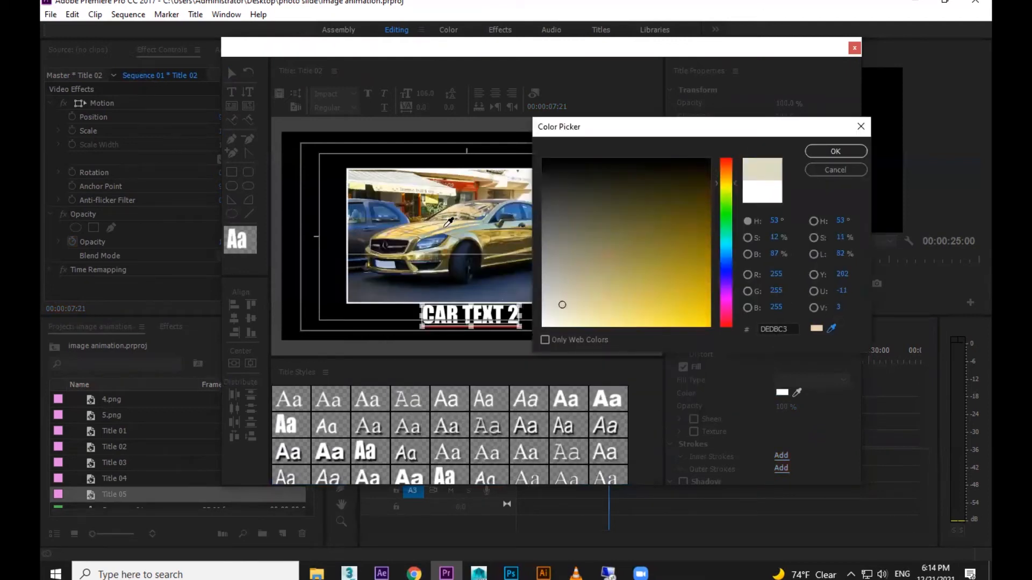
left_click(433, 229)
left_click(835, 152)
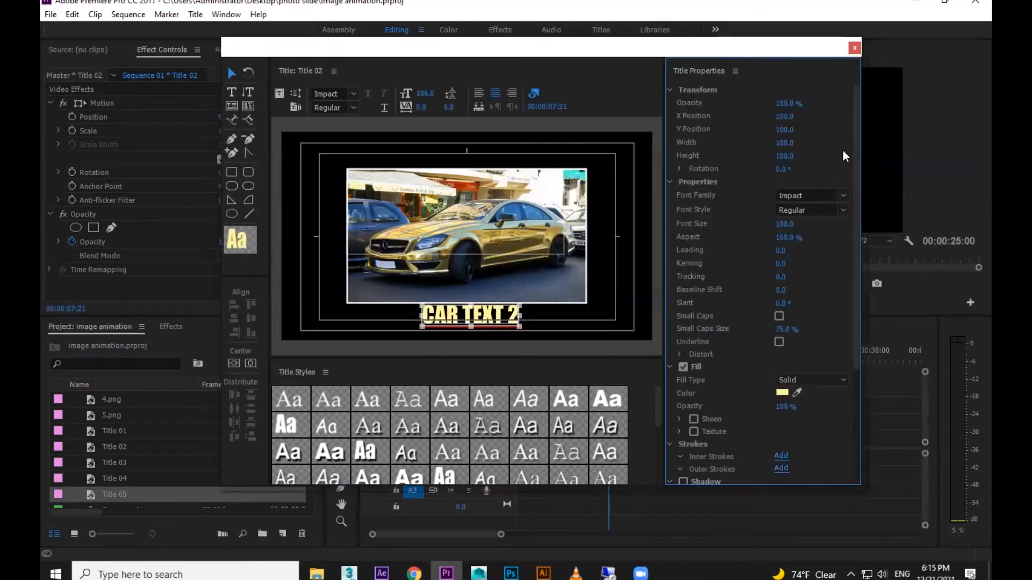
left_click(855, 48)
Step: At 00:00:11:18, recolour Title 03's text with a green sampled from the green car and close the title editor
left_click(654, 355)
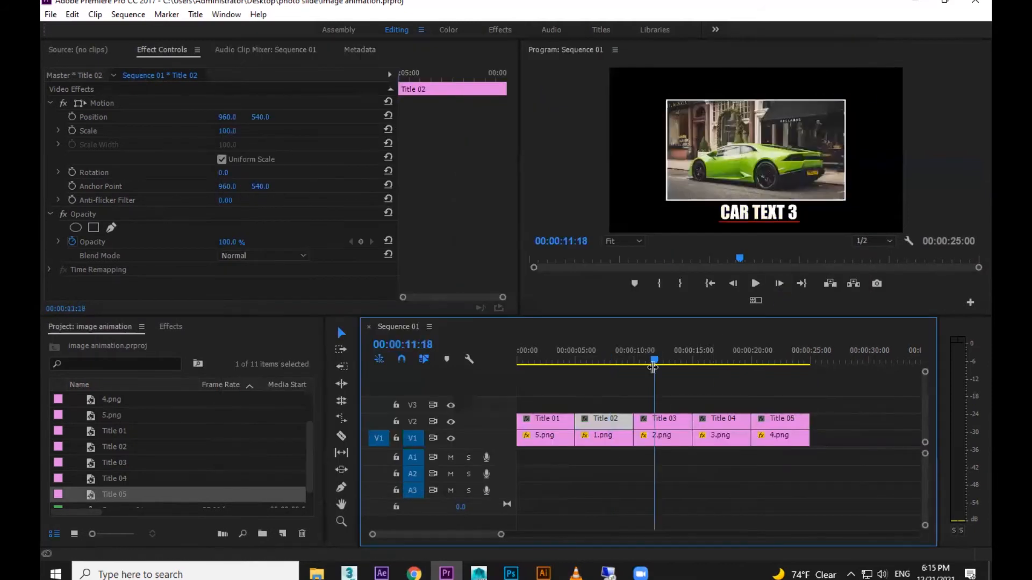
double_click(668, 424)
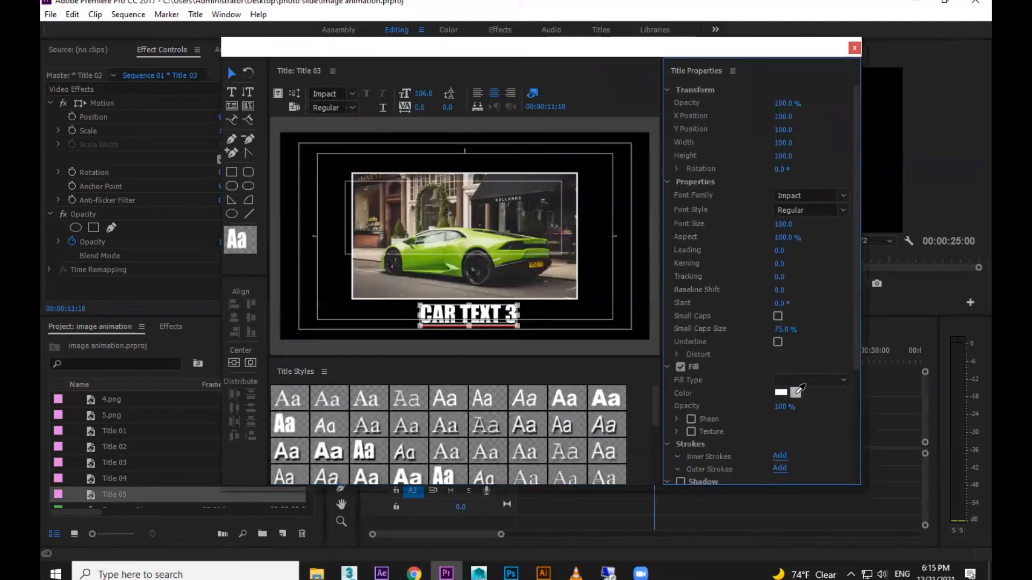
left_click(491, 243)
left_click(796, 393)
left_click(512, 258)
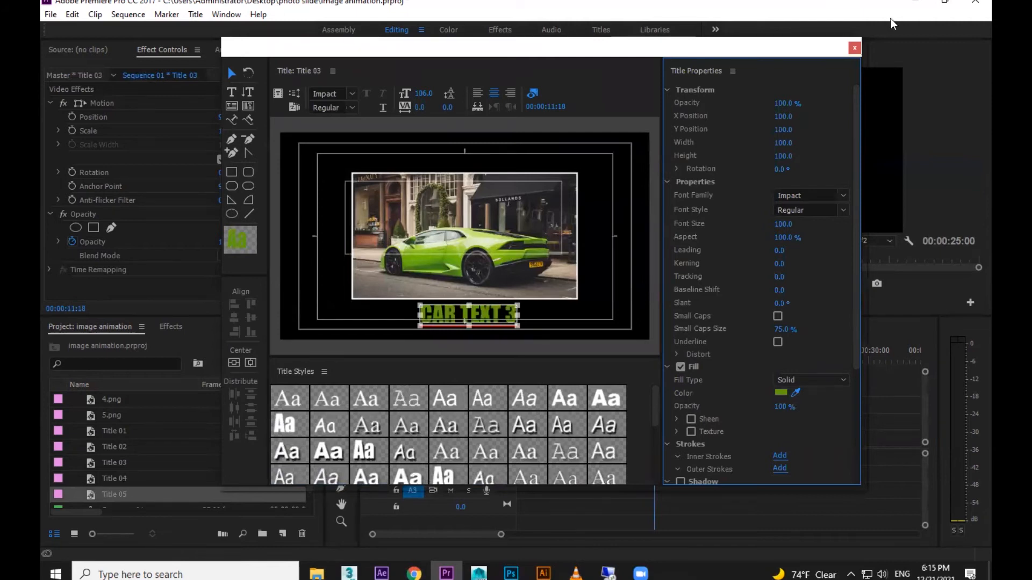
left_click(855, 48)
Step: At 00:00:18:09, recolour Title 04's text with a blue-violet sampled from the pictured car and close the title editor
left_click(734, 360)
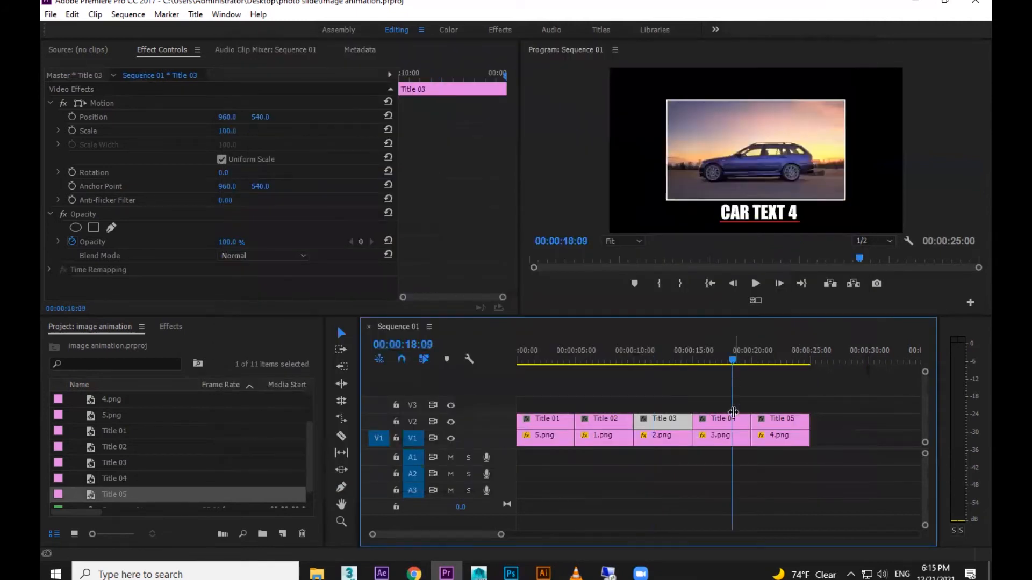
double_click(730, 424)
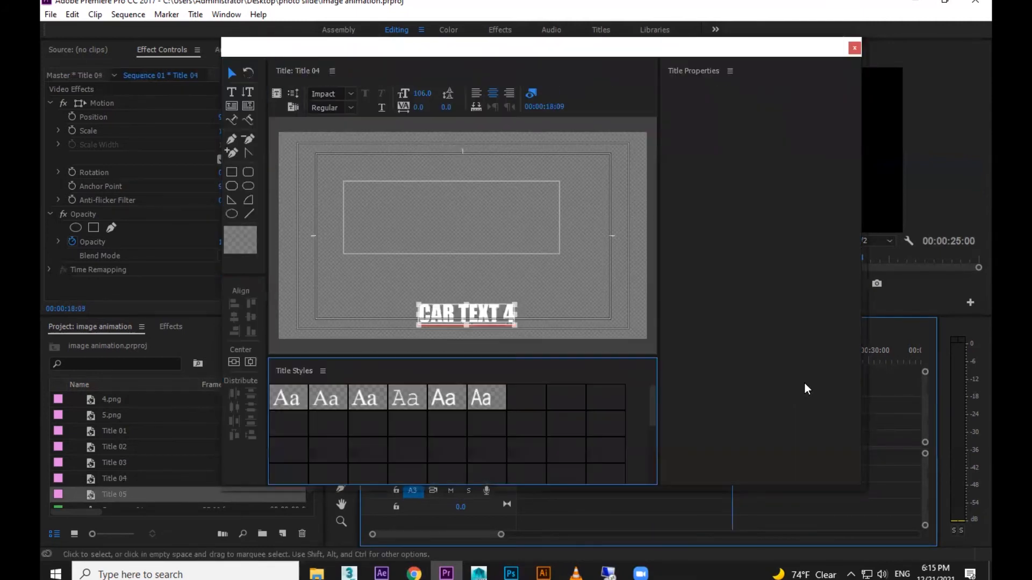
left_click(495, 247)
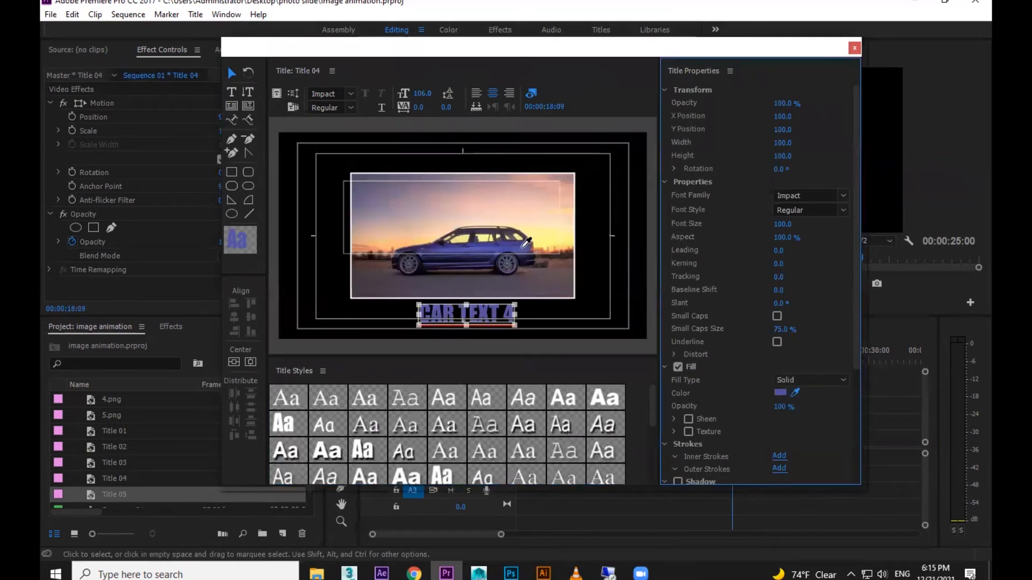
left_click(854, 48)
Step: At 00:00:22:12, recolour Title 05's text with a red sampled from the red car and close the title editor
left_click(781, 357)
left_click(785, 421)
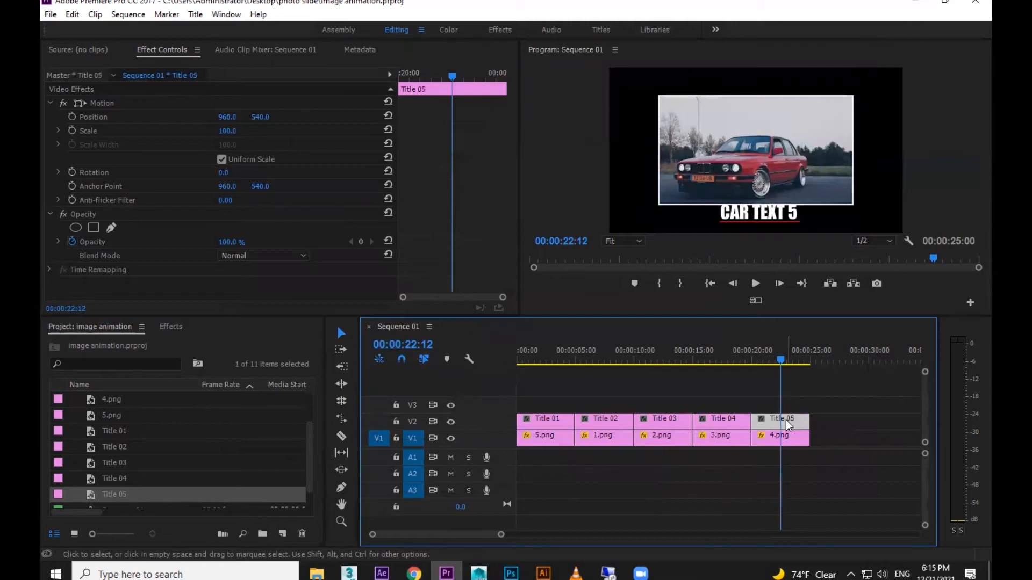
double_click(786, 420)
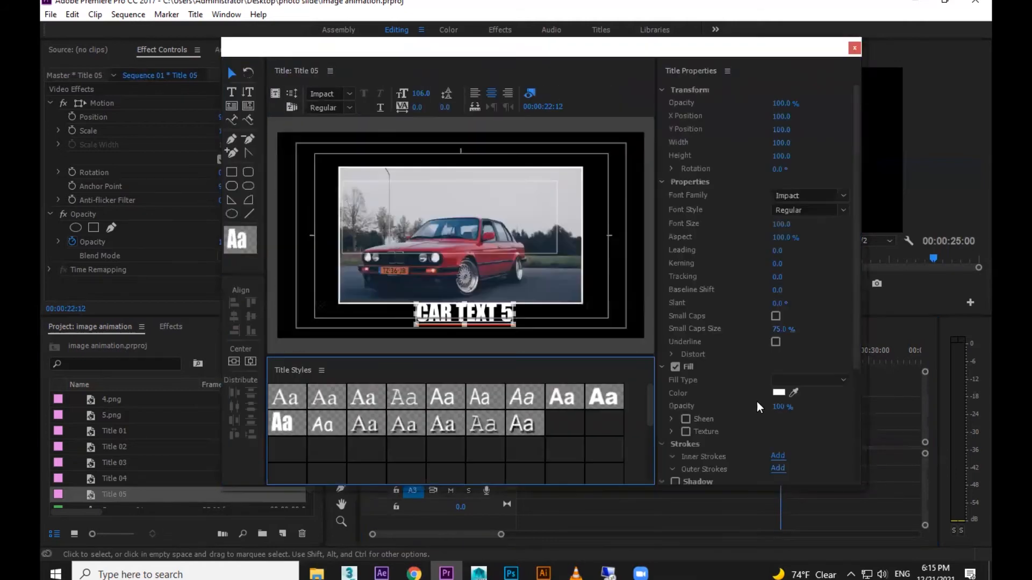
left_click(793, 392)
left_click(490, 253)
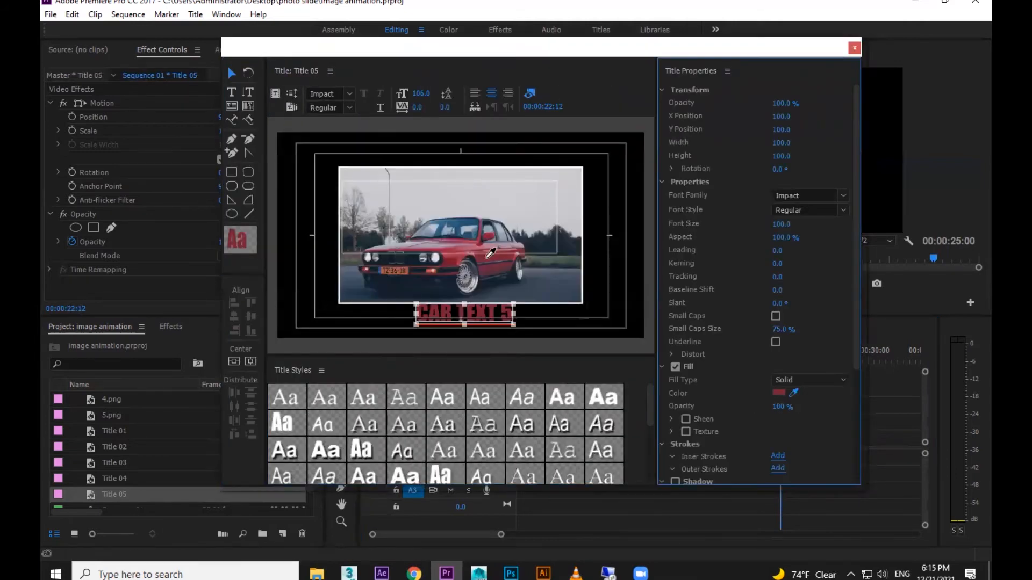
left_click(854, 48)
Step: Scrub through the slideshow to check the recoloured captions against the car photos
left_click_drag(783, 361, 489, 362)
left_click_drag(621, 363, 666, 367)
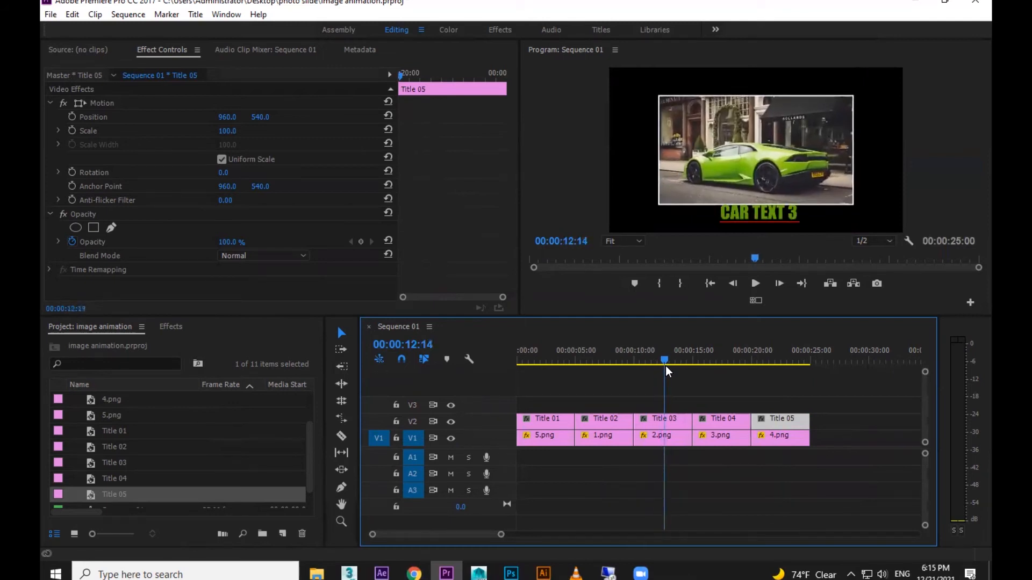
left_click_drag(662, 369, 552, 359)
Step: Move the five titles on V2 past the end of the photos and preview the 1.png photo without its caption
left_click_drag(871, 415, 894, 427)
left_click_drag(570, 350, 597, 352)
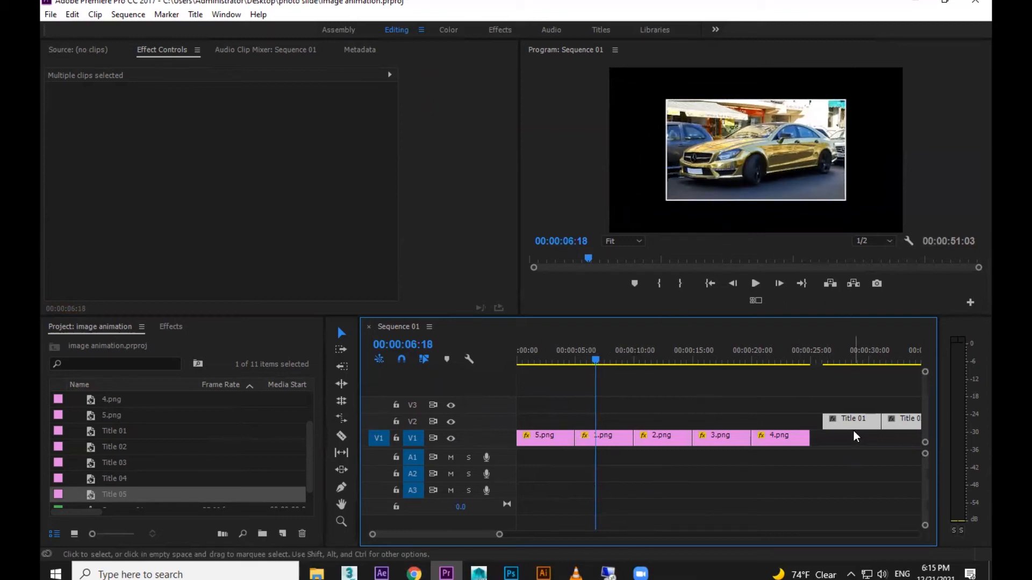
left_click_drag(855, 425, 549, 423)
left_click_drag(607, 356, 604, 355)
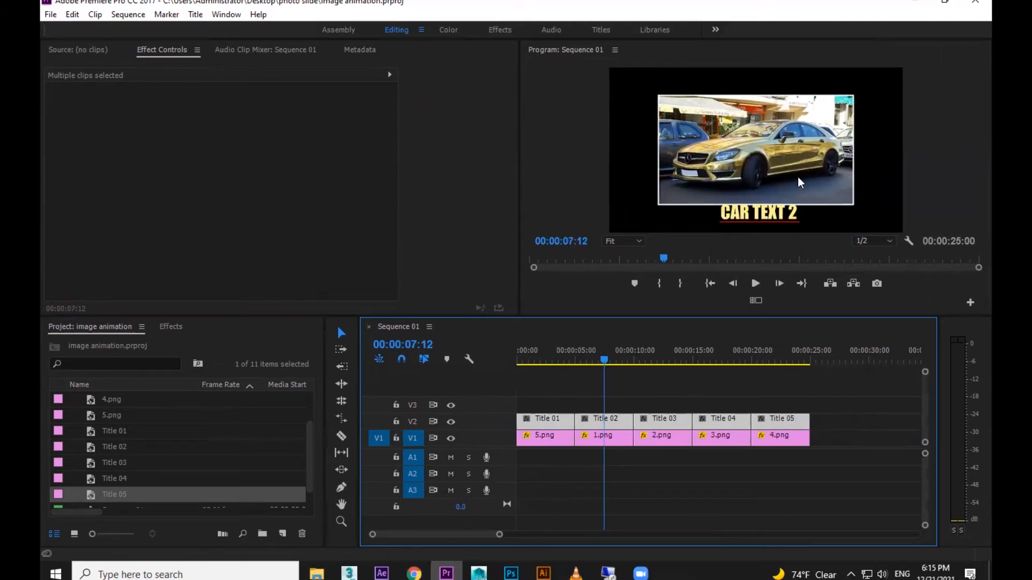
key("ctrl+z")
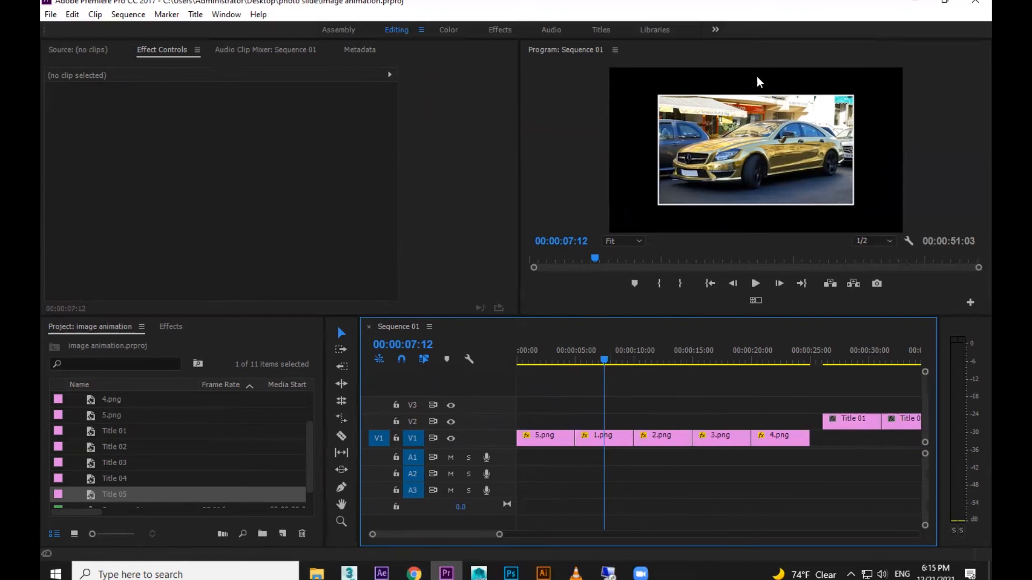
mouse_move(604, 356)
left_mouse_down()
mouse_move(631, 359)
mouse_move(611, 347)
mouse_move(603, 356)
left_mouse_up()
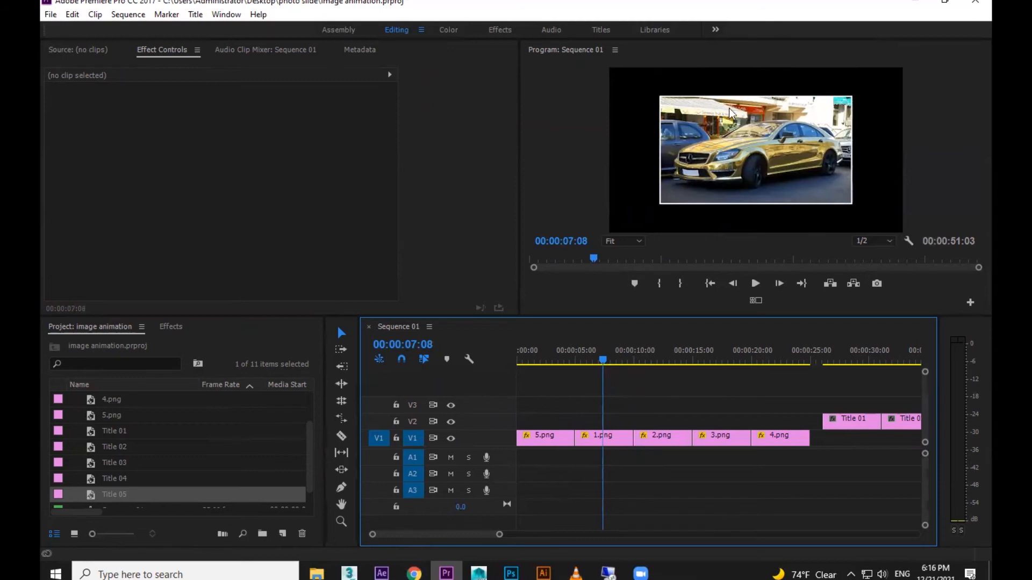
left_click(600, 357)
mouse_move(602, 358)
left_mouse_down()
mouse_move(618, 357)
mouse_move(596, 359)
left_mouse_up()
Step: Try raising the 1.png photo in the frame at 00:00:06:20, then undo the position change
left_click(608, 440)
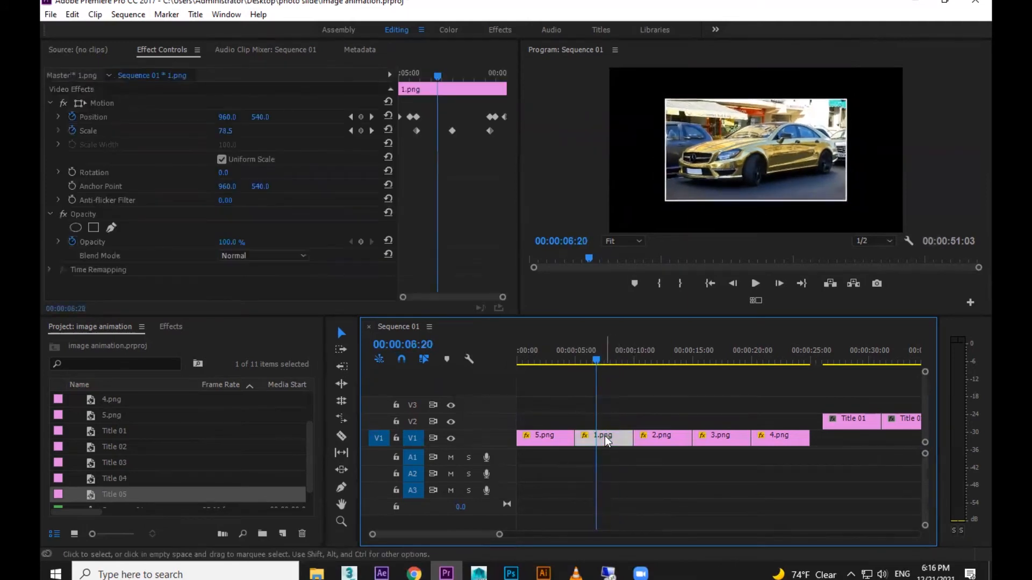
left_click_drag(261, 117, 207, 117)
mouse_move(595, 359)
left_mouse_down()
mouse_move(570, 355)
mouse_move(596, 353)
left_mouse_up()
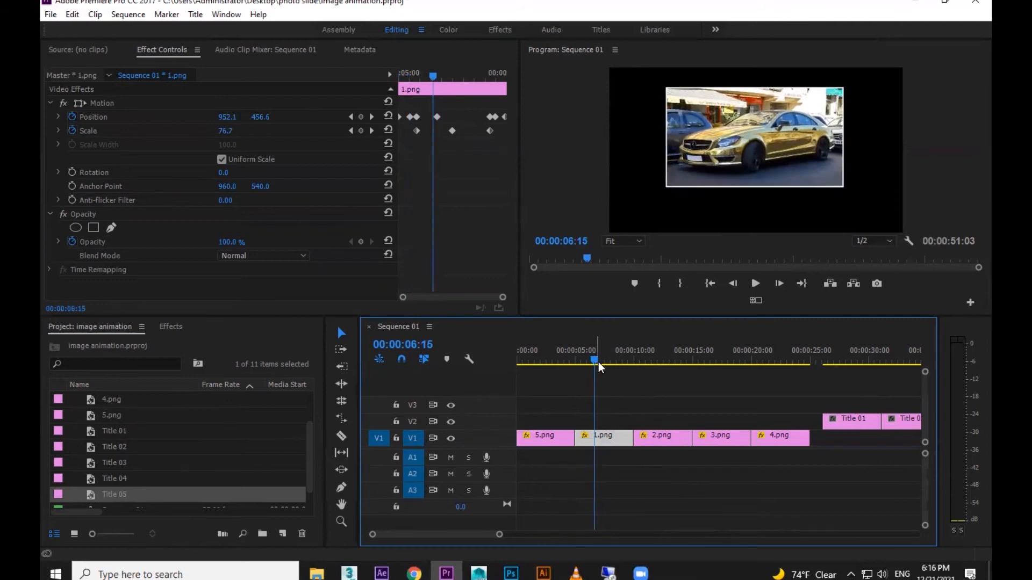
key("ctrl+z")
Step: Set the vertical position of 1.png to 380 at its position keyframe at 00:00:05:13
left_click(615, 405)
left_click(610, 433)
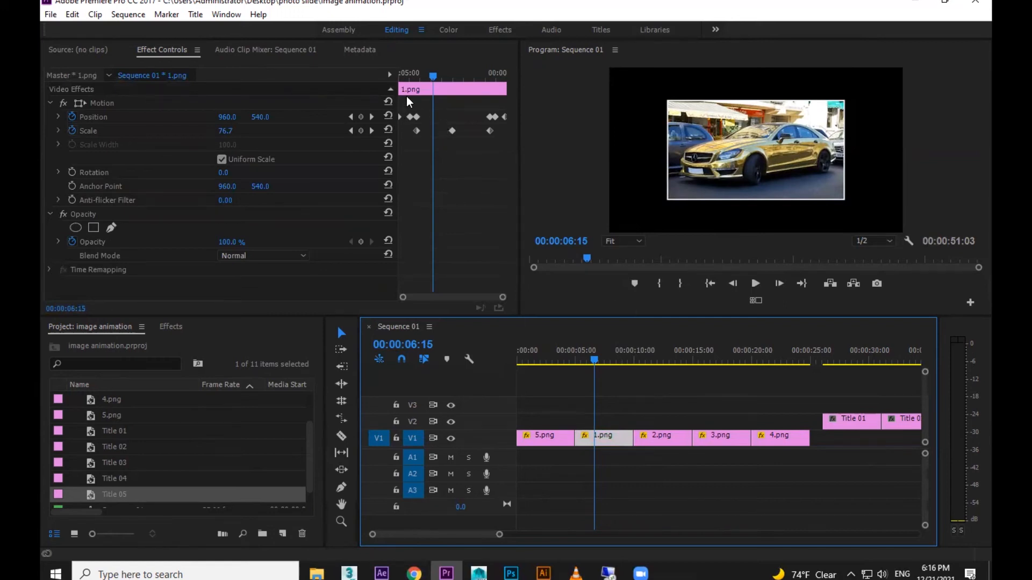
mouse_move(430, 76)
left_mouse_down()
mouse_move(400, 79)
mouse_move(421, 77)
left_mouse_up()
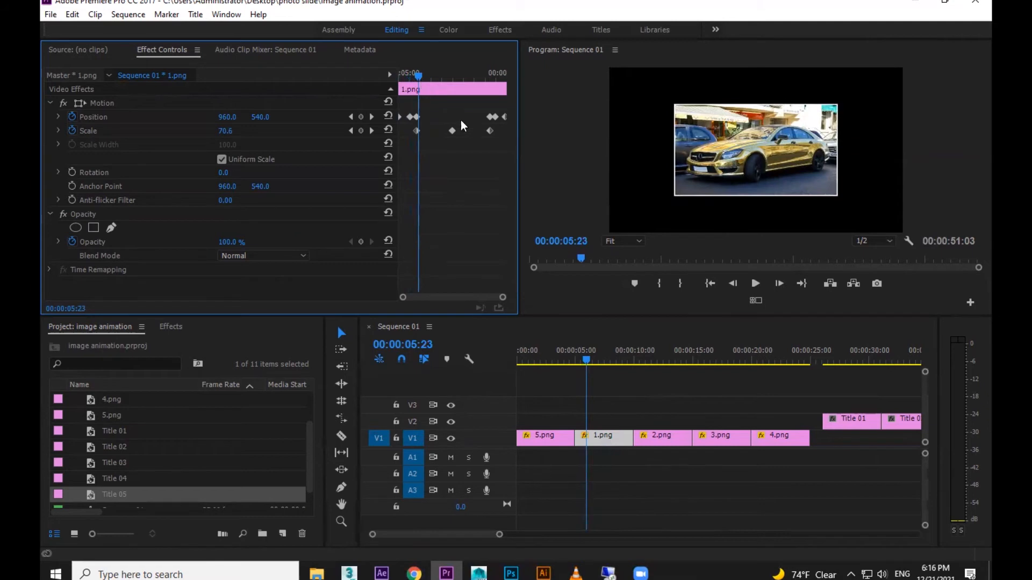
left_click_drag(412, 73, 408, 71)
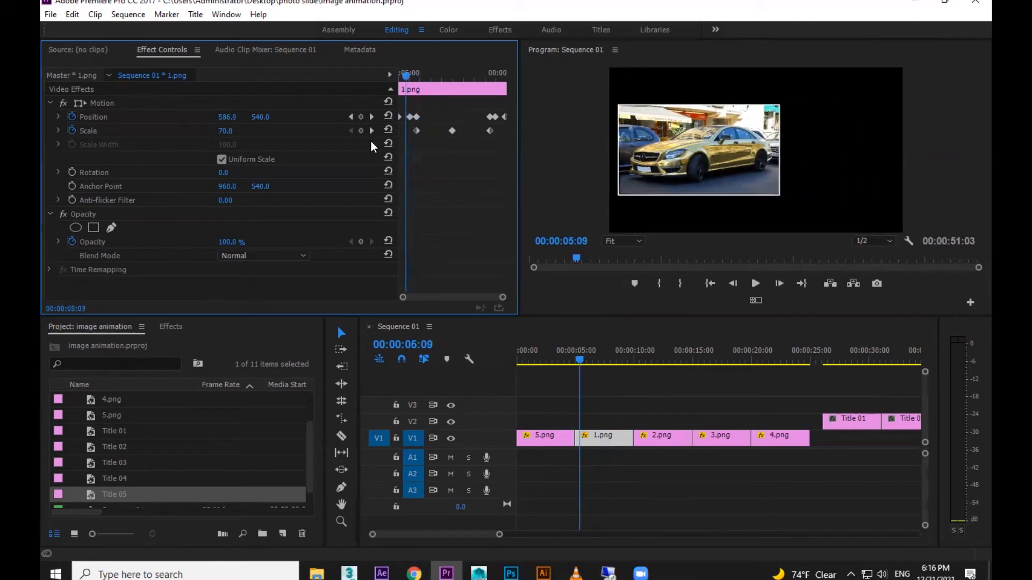
left_click(375, 116)
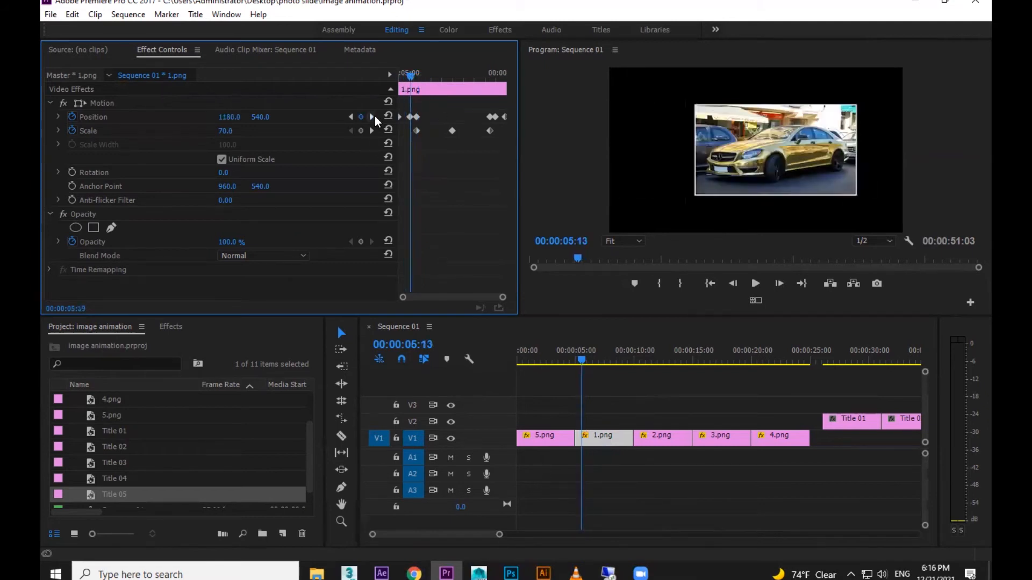
left_click_drag(258, 118, 269, 129)
left_click(258, 121)
type("380")
key("Return")
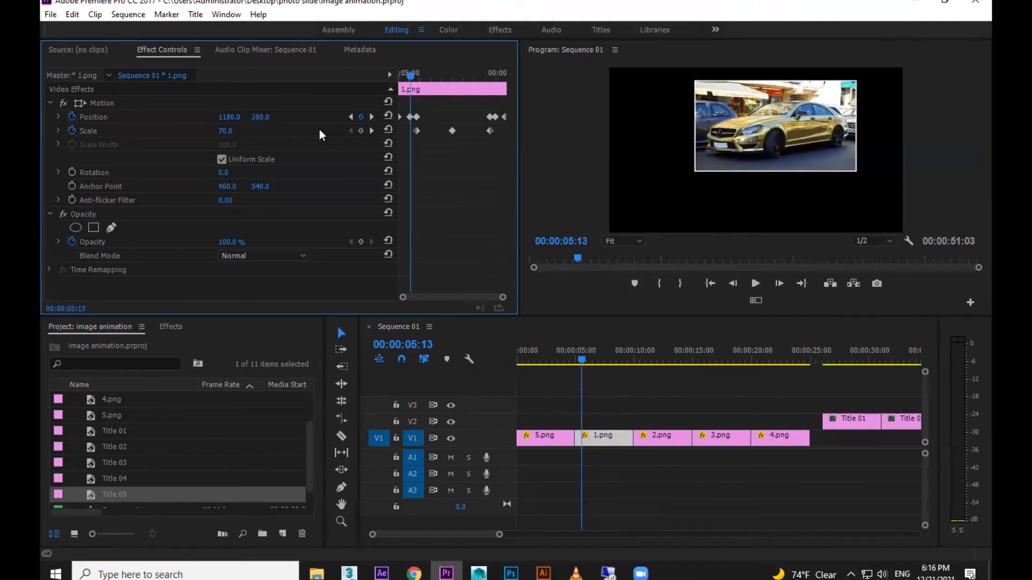
Step: Set the vertical position of 1.png to 380 at the position keyframes at 00:00:05:00 and 00:00:05:21
left_click(350, 117)
left_click(264, 117)
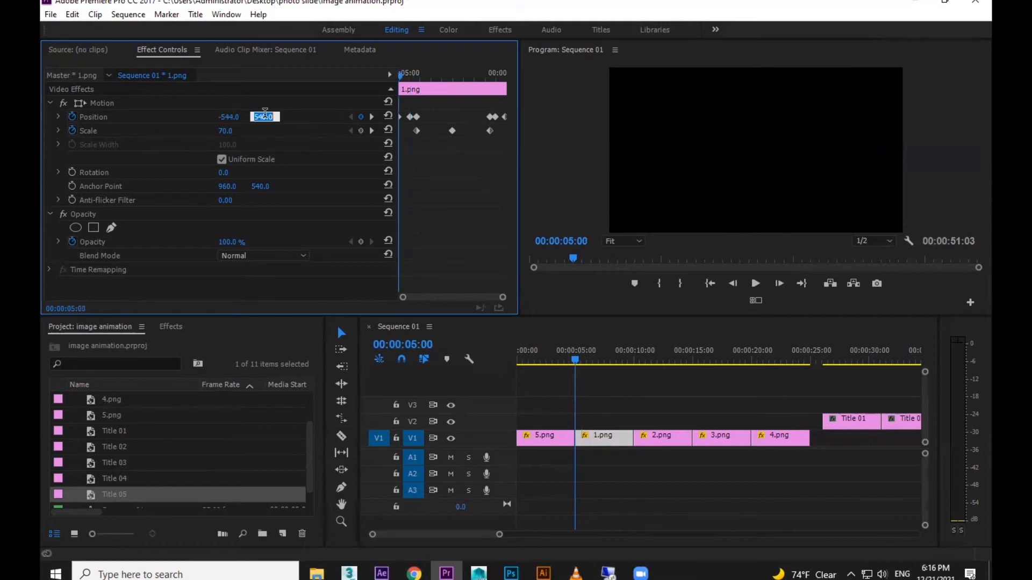
type("380")
key("Return")
left_click(371, 118)
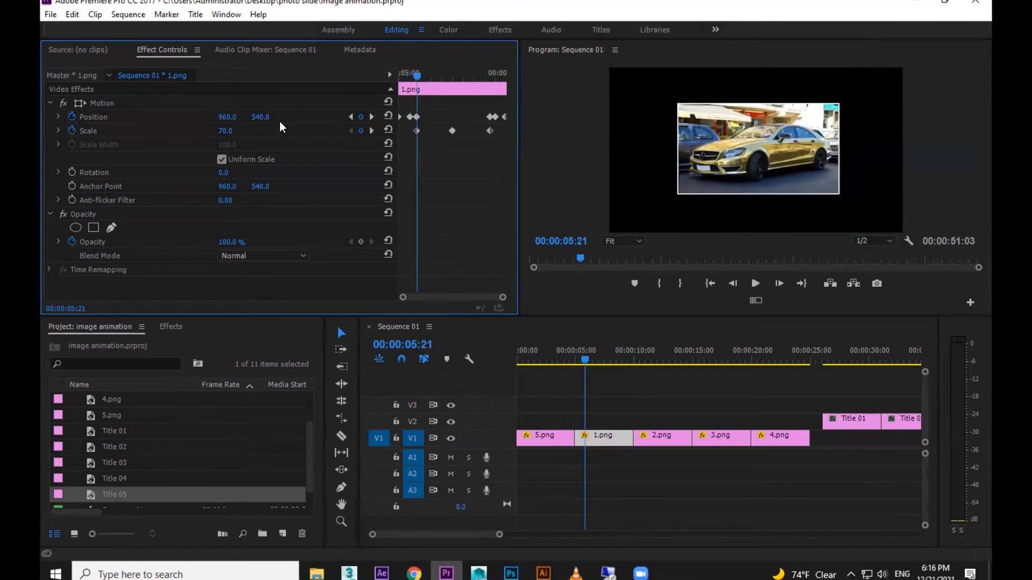
left_click(263, 117)
type("380")
key("Return")
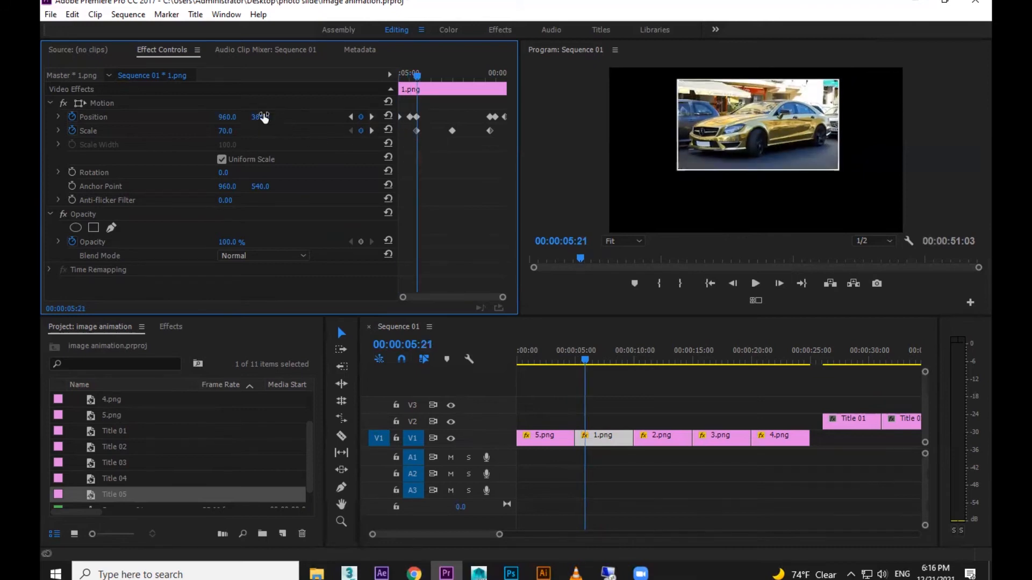
Step: Set the vertical position of 1.png to 380 at the 00:00:09:06 keyframe and play back the clip's movement
left_click(373, 116)
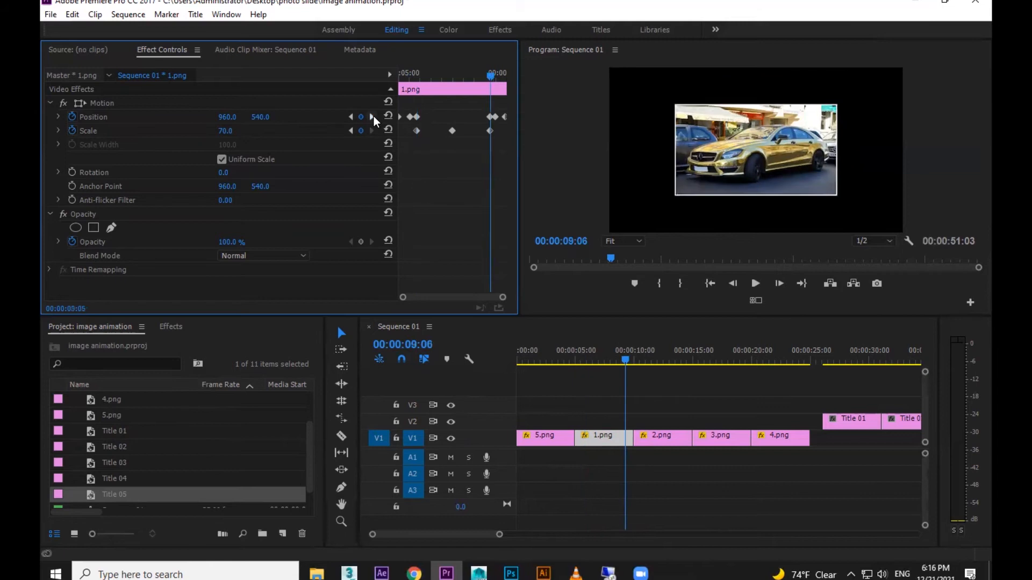
left_click(264, 117)
type("380")
key("Return")
left_click_drag(492, 76, 398, 87)
key("space")
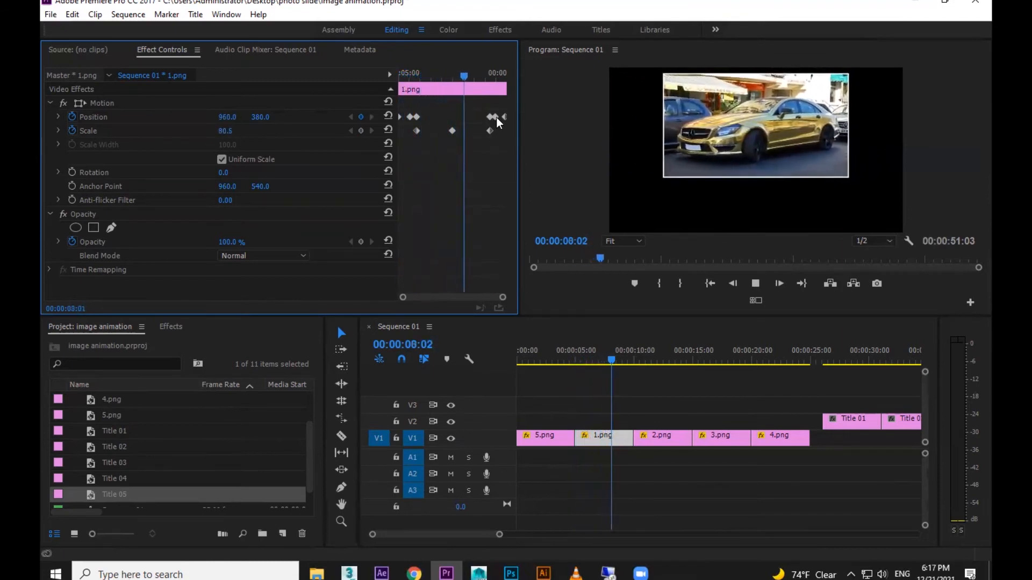
key("space")
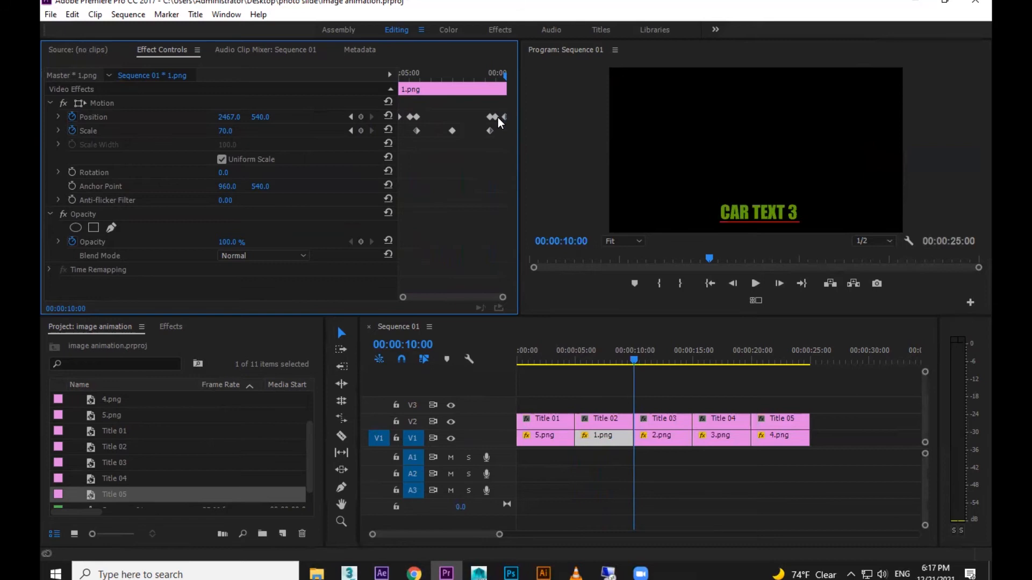
Step: Play back the captioned 5.png section from the start, then return the playhead to 00:00:01:19
left_click_drag(601, 363, 510, 364)
left_click(537, 423)
key("space")
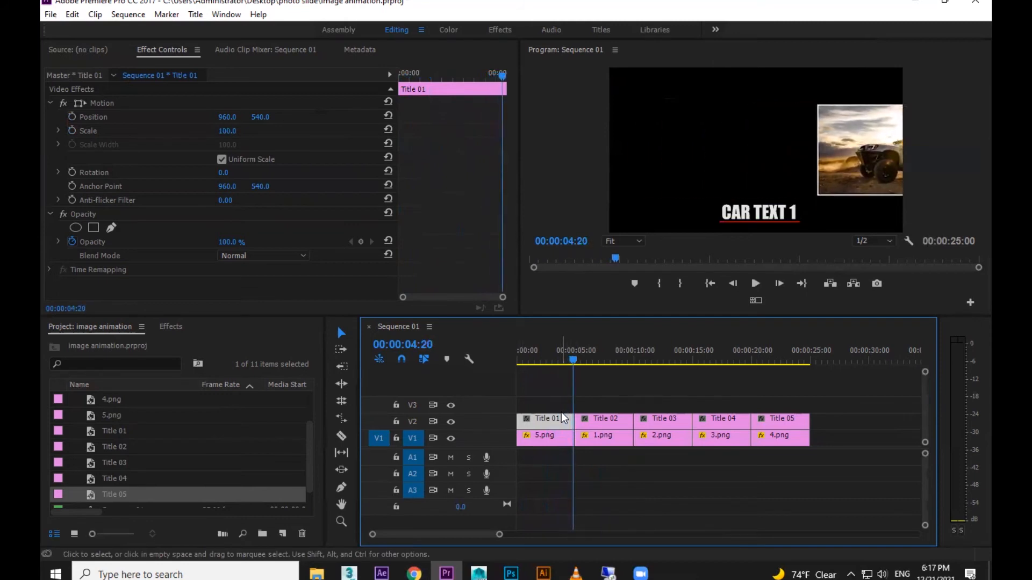
left_click(537, 361)
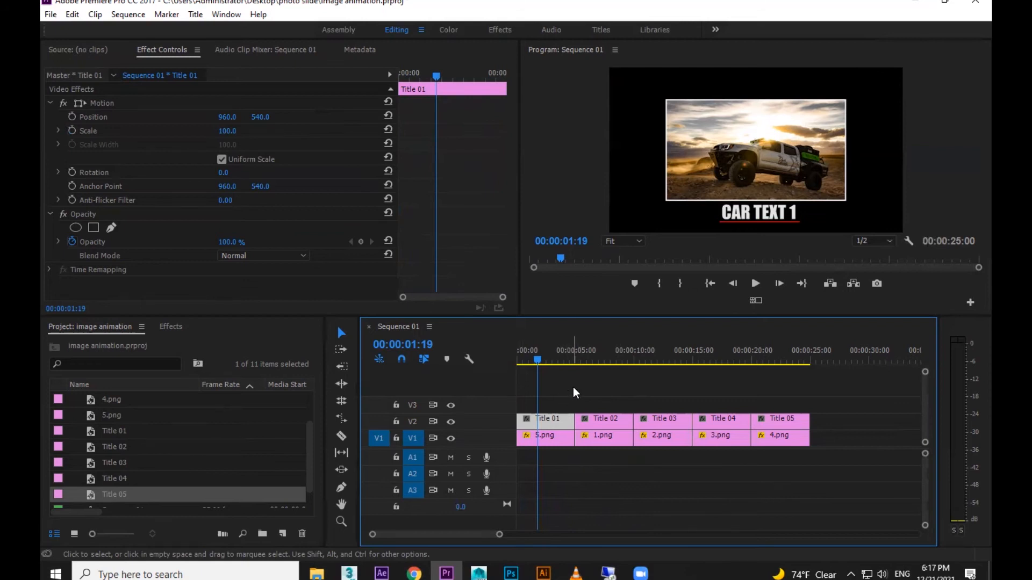
left_click_drag(839, 391, 517, 422)
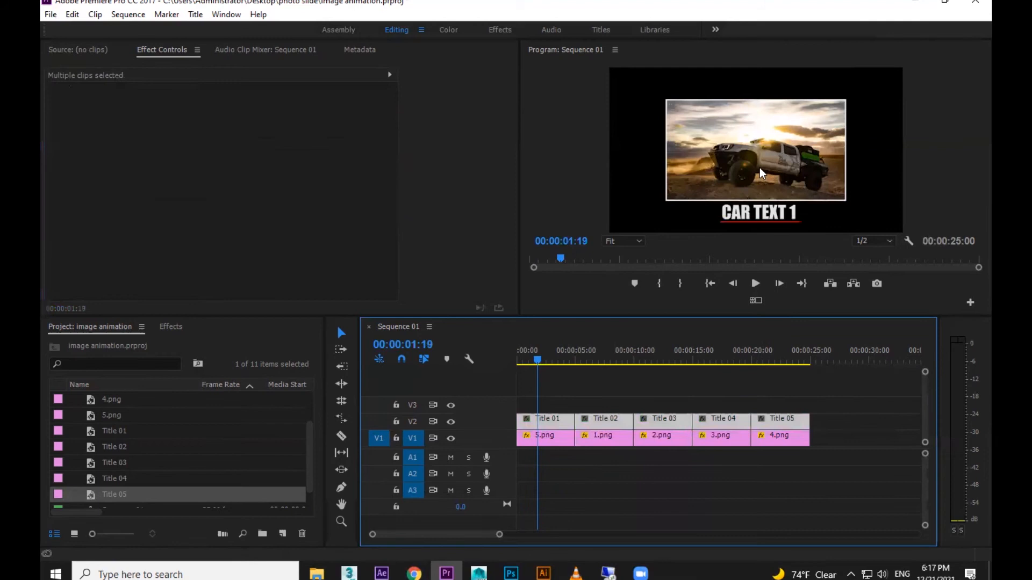
right_click(570, 421)
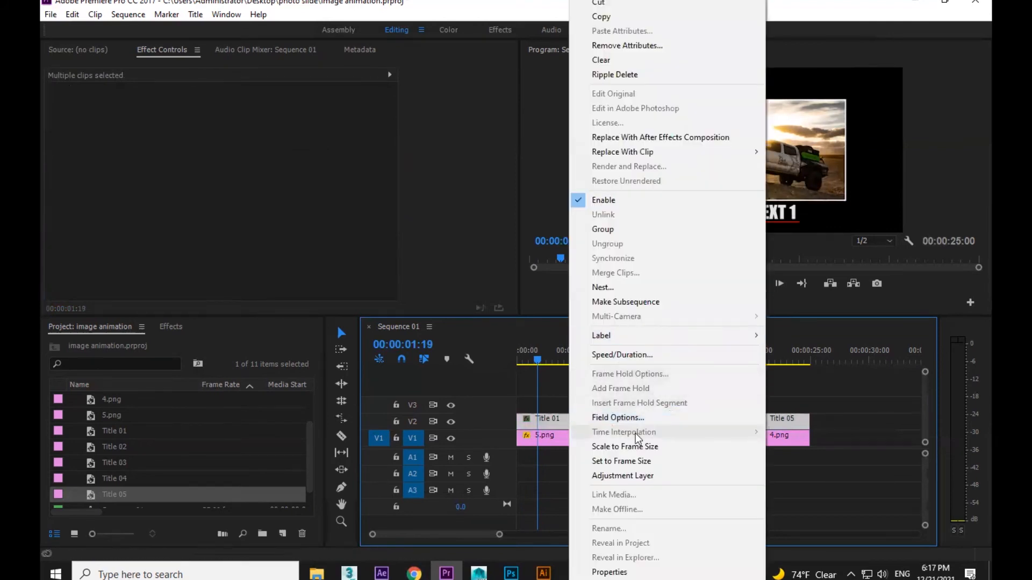
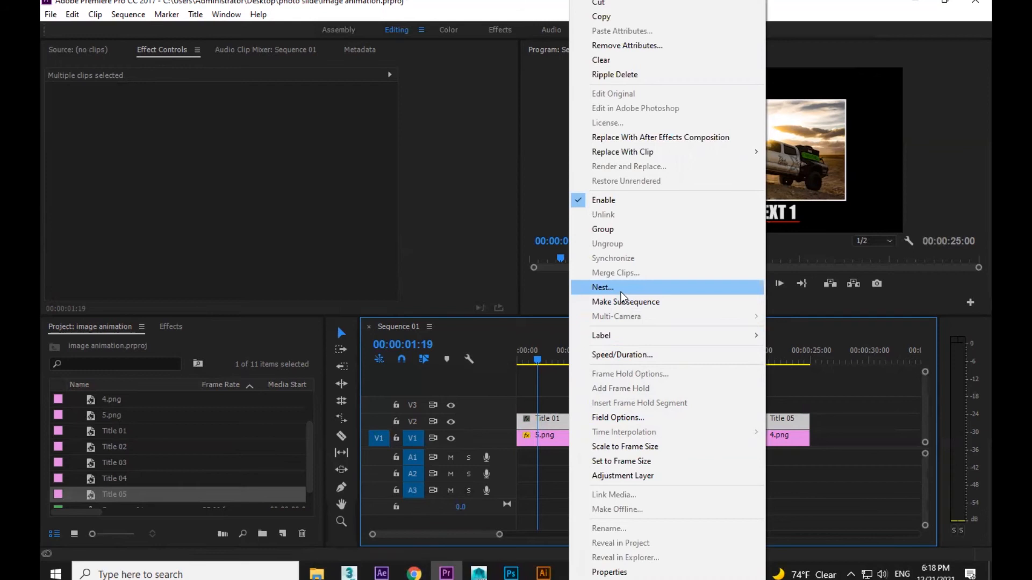
left_click(888, 438)
Step: Nest the five photo clips on V1 into a nested sequence named images
left_click_drag(832, 435, 544, 446)
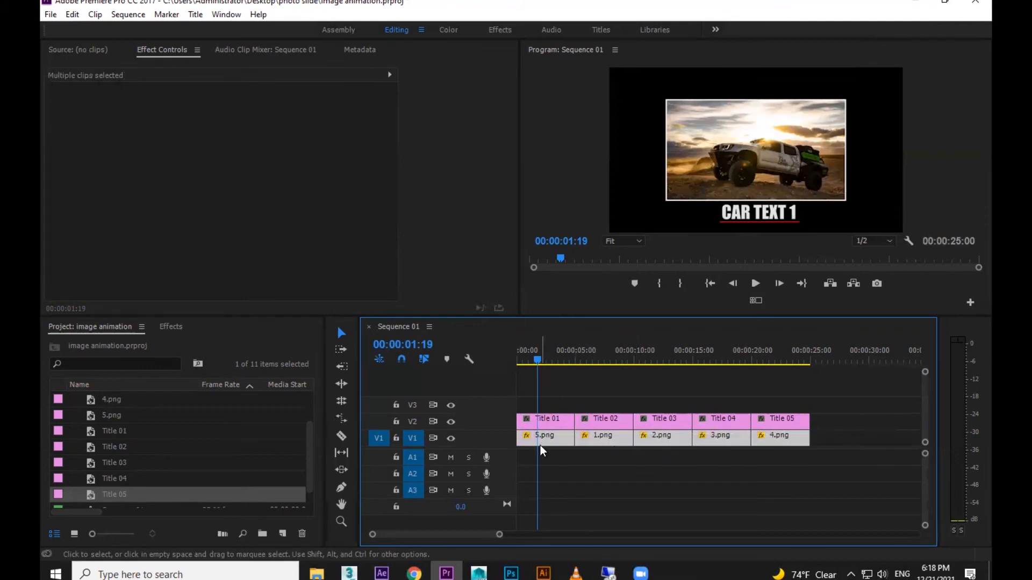
right_click(543, 439)
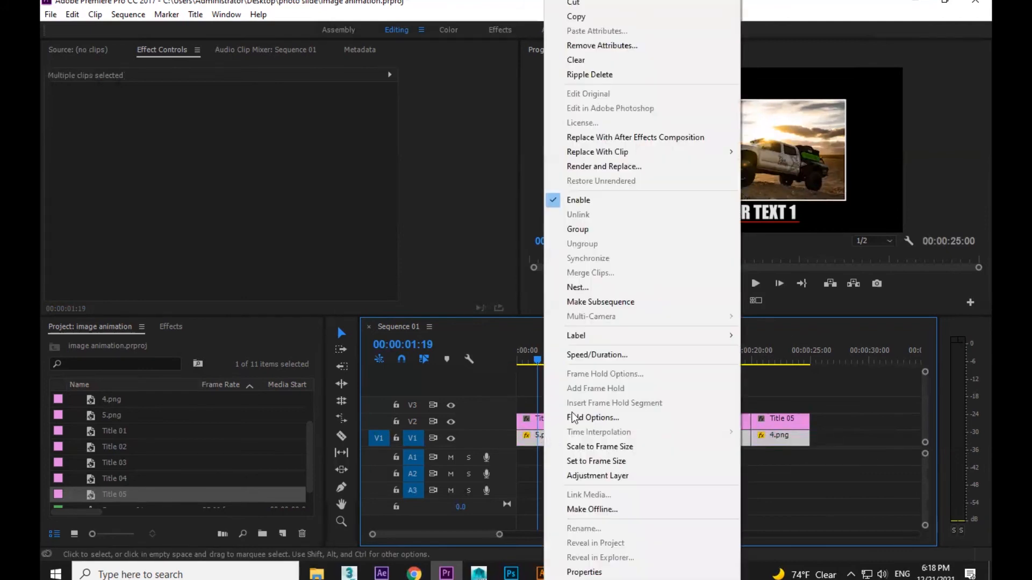
left_click(601, 288)
left_click_drag(530, 278, 409, 273)
type("images")
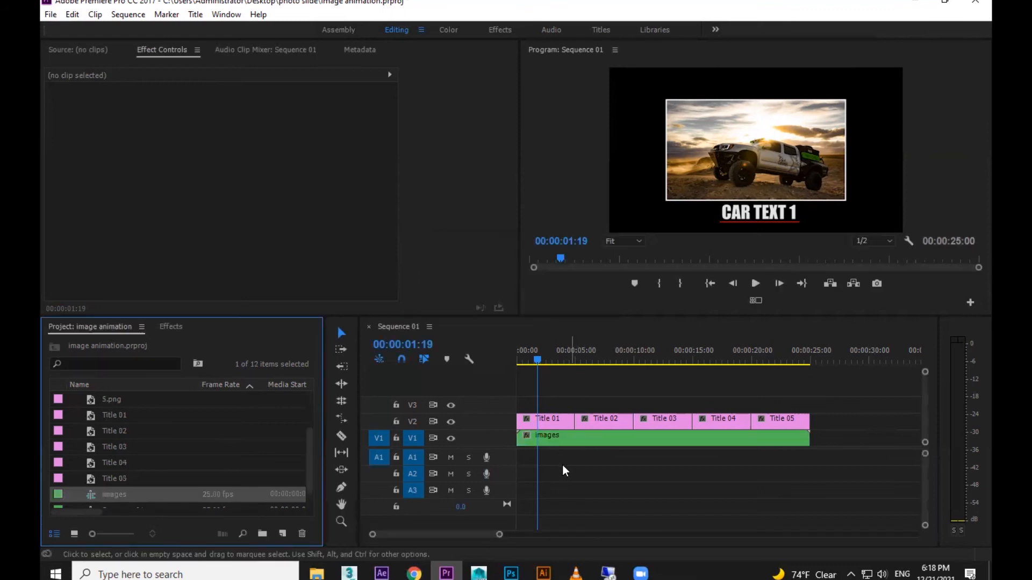
Step: Open the nested images sequence on V1, scrub through its five photo clips, and close it again
left_click(694, 436)
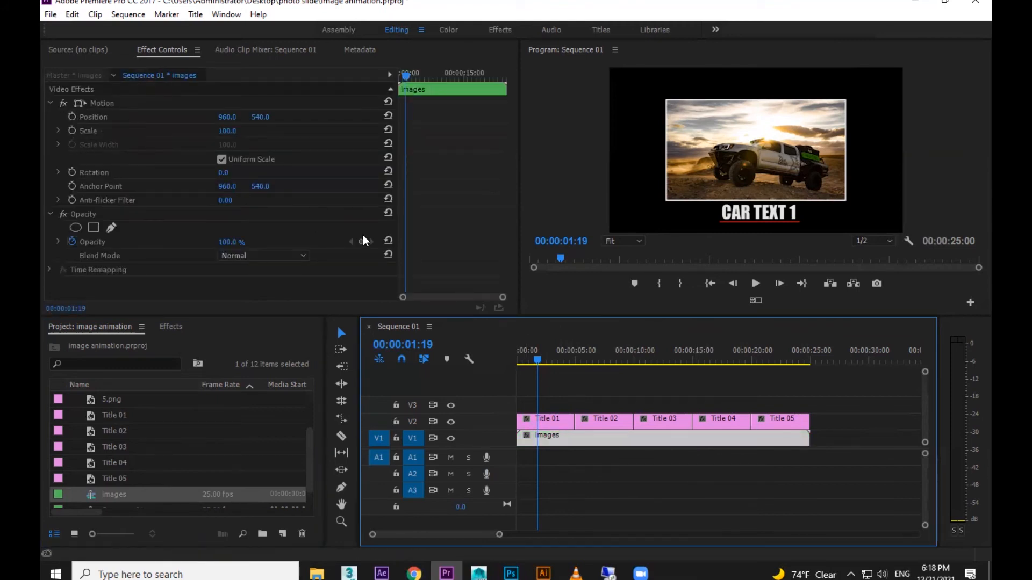
double_click(549, 437)
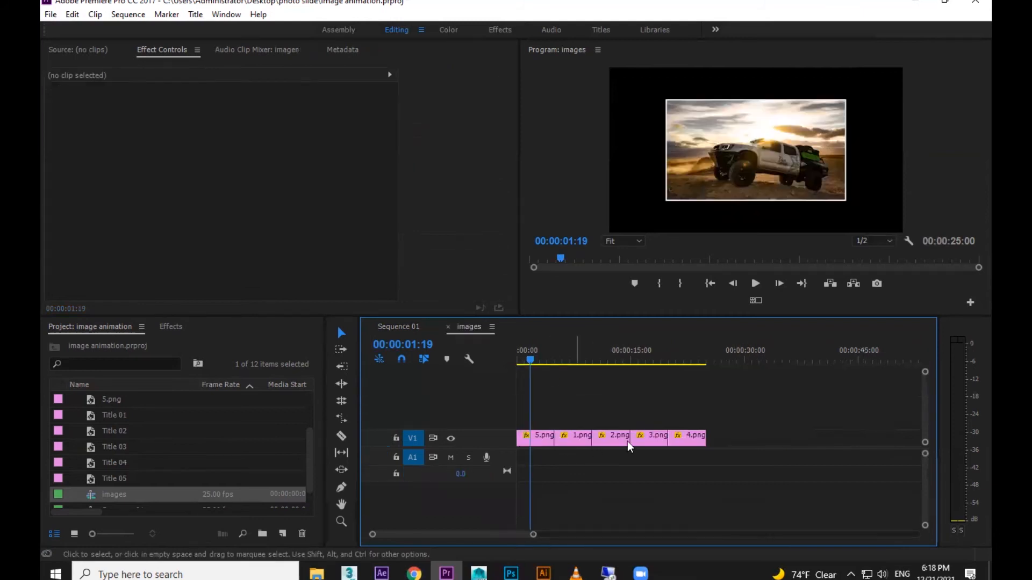
left_click_drag(528, 357, 655, 360)
left_click(527, 358)
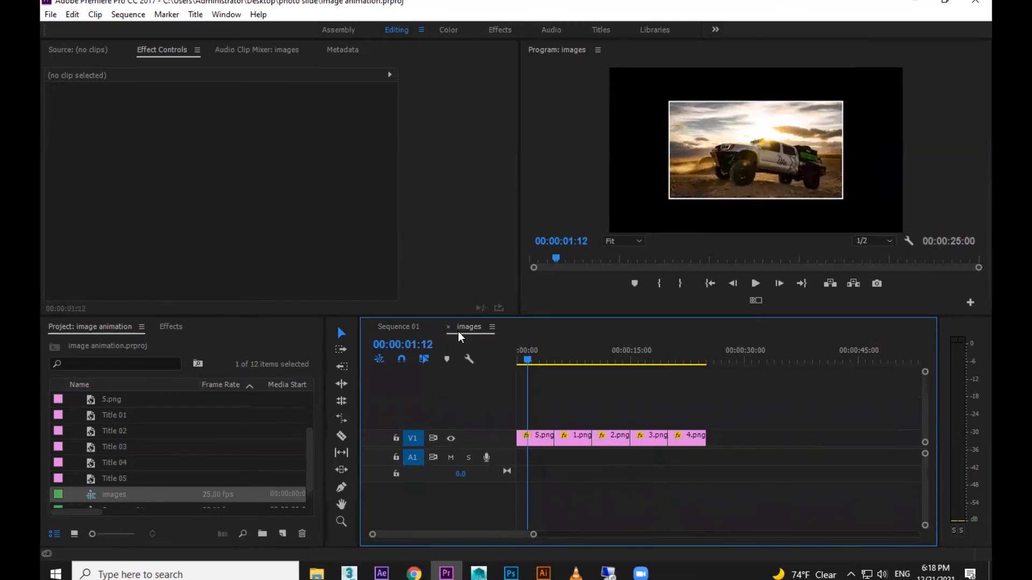
left_click(449, 327)
Step: Set the vertical position of the nested images clip to 386 and play back the sequence from the start
left_click(597, 454)
left_click(575, 437)
left_click_drag(257, 117, 169, 117)
mouse_move(412, 76)
left_mouse_down()
mouse_move(479, 79)
mouse_move(407, 90)
left_mouse_up()
left_click_drag(276, 119, 281, 120)
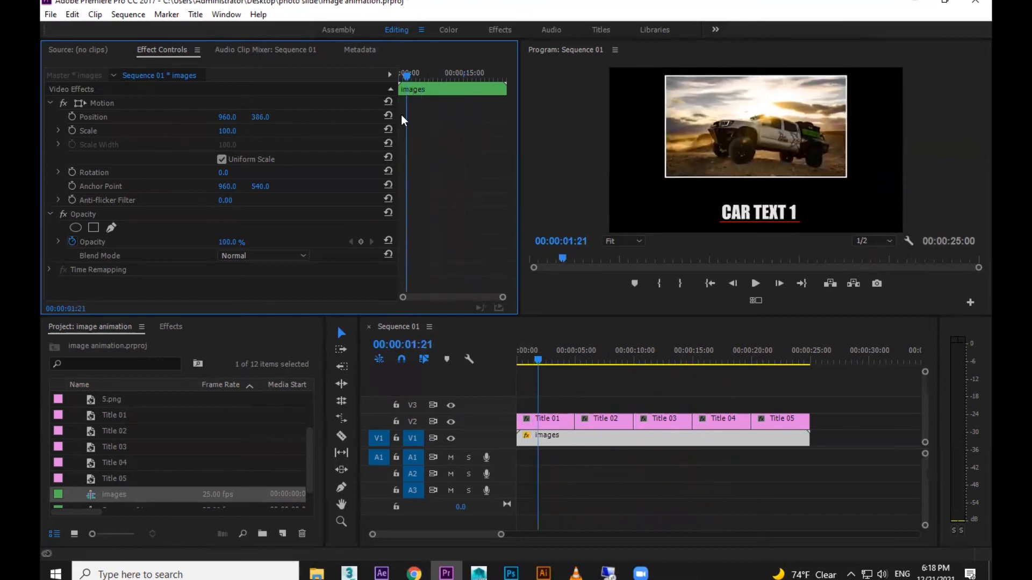
key("Home")
key("space")
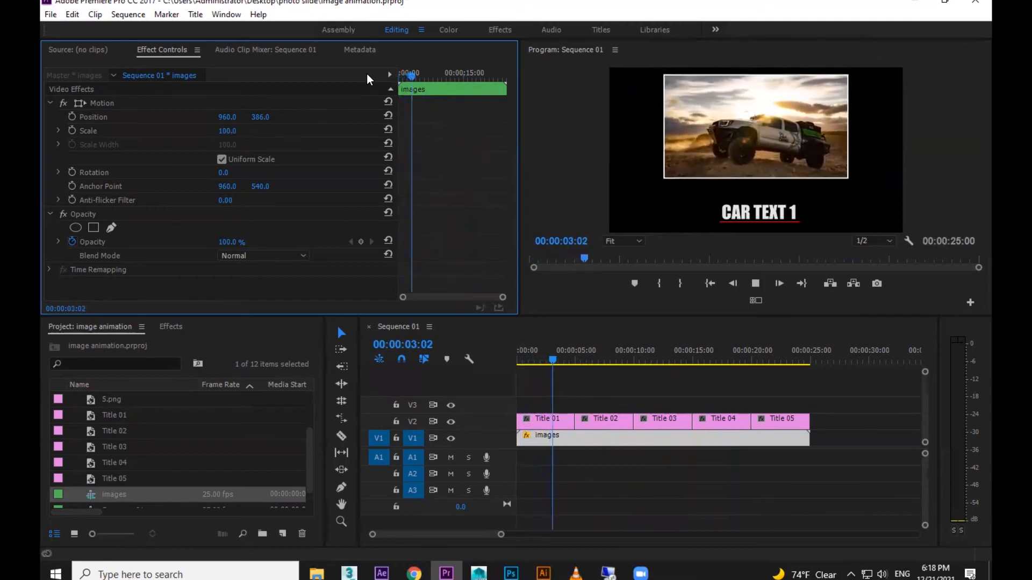
key("space")
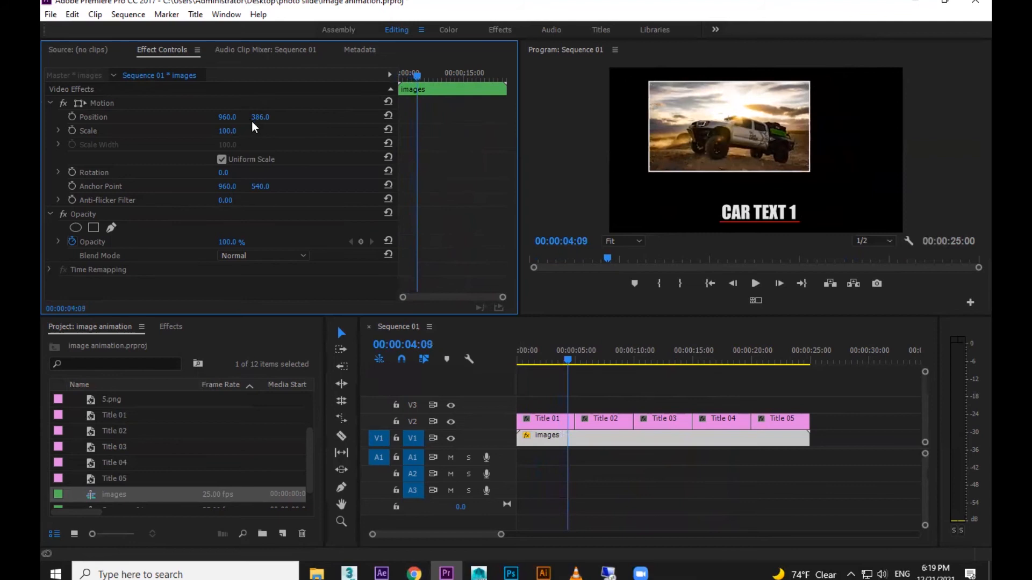
Step: Set the vertical position of the nested images clip to 388 and play back the first photos with their captions
left_click_drag(252, 119, 256, 120)
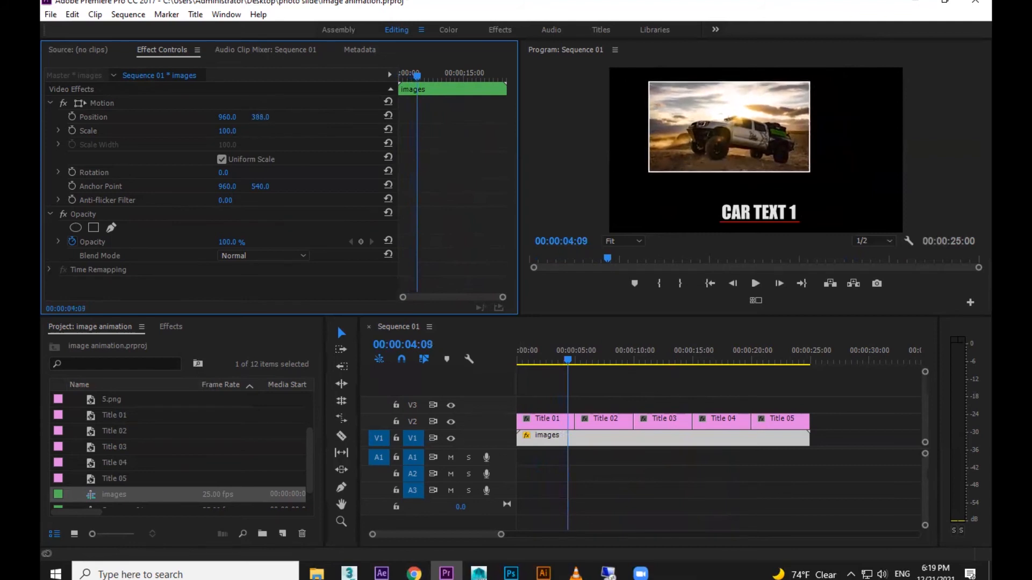
left_click_drag(422, 76, 382, 76)
key("space")
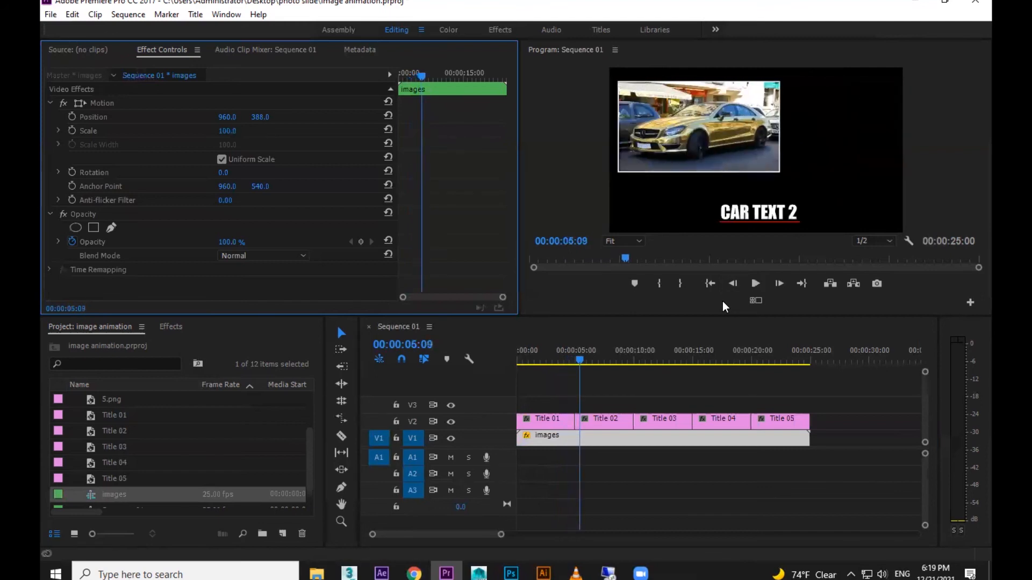
key("space")
Step: Scrub through the captioned sequence, then play its opening from 00:00:00:00
left_click(834, 440)
left_click(586, 442)
right_click(586, 444)
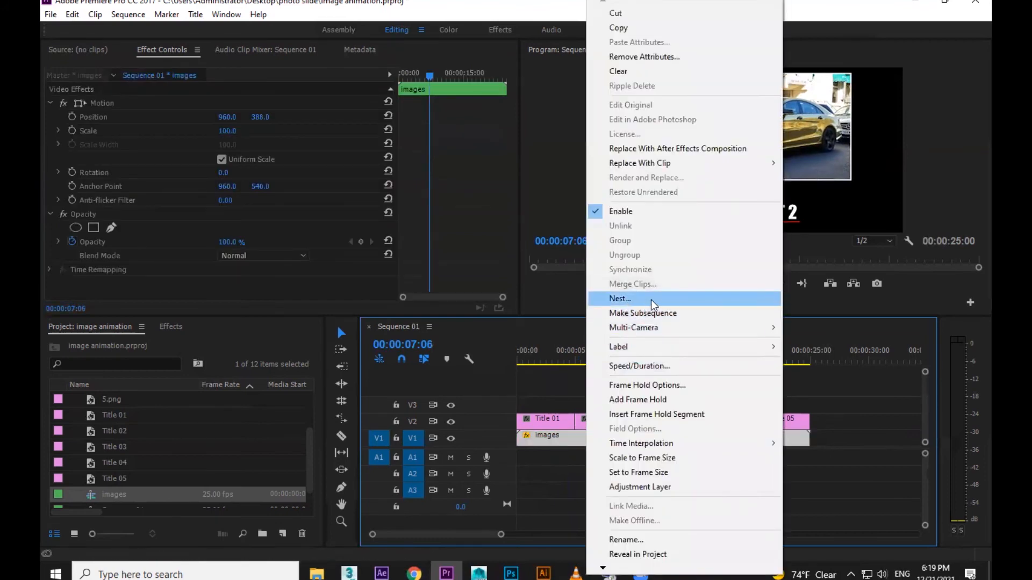
left_click(857, 395)
left_click(566, 361)
left_click_drag(566, 361, 794, 360)
left_click_drag(520, 373, 474, 389)
key("space")
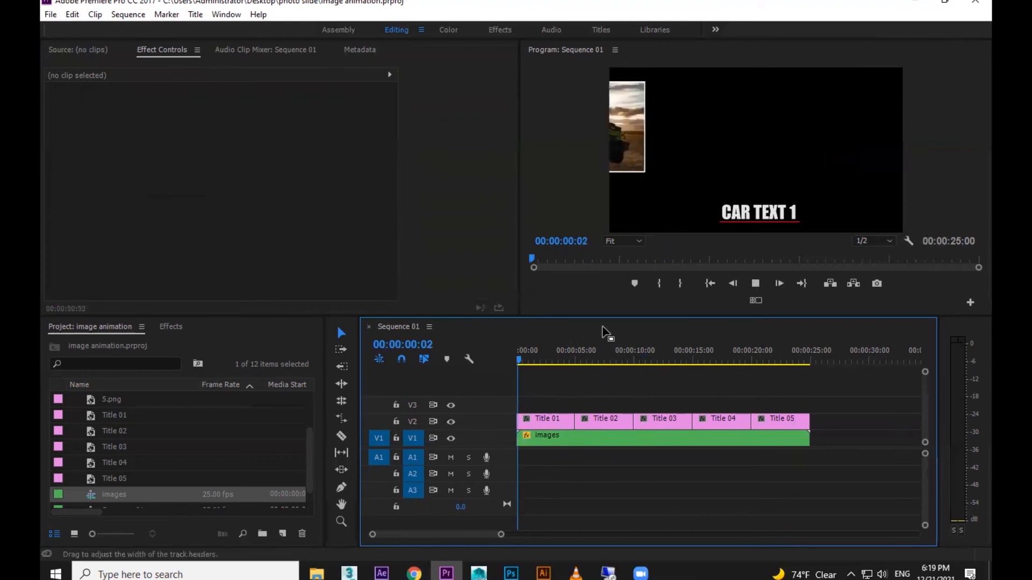
key("space")
Step: Inspect how Title 01 on V2 plays against the first photo's entrance, ending with the playhead at 00:00:00:22
left_click(549, 422)
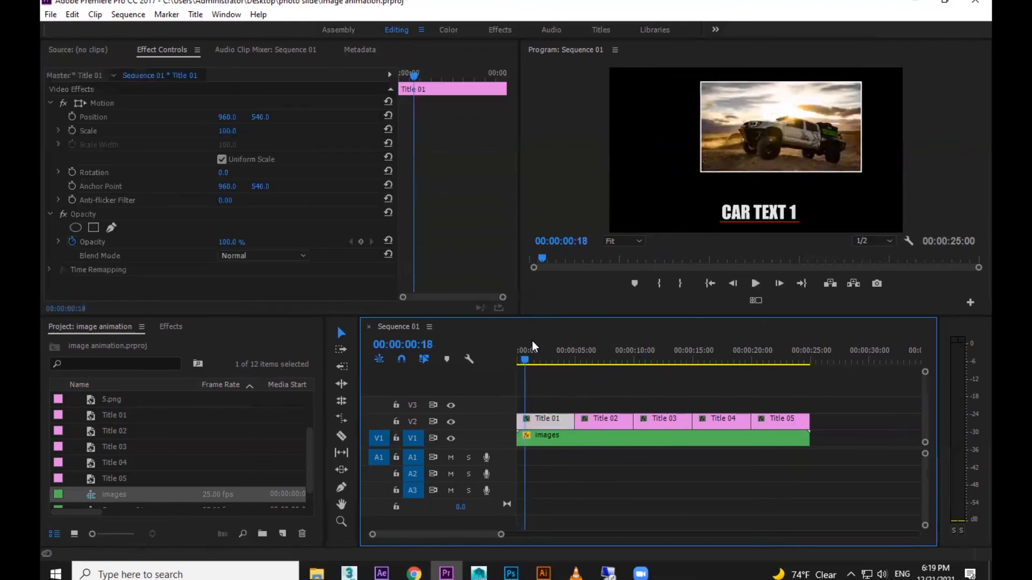
left_click(515, 362)
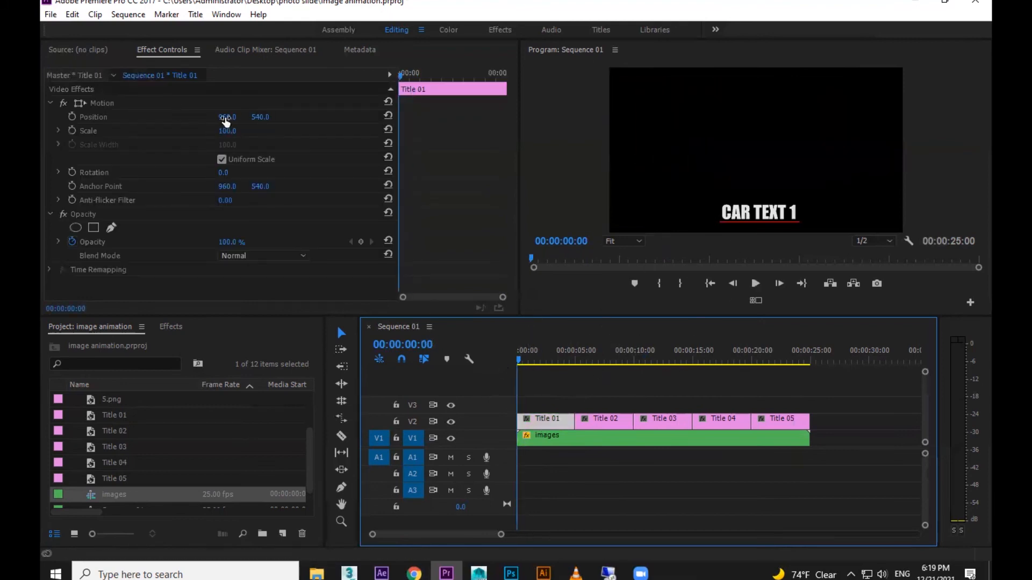
key("space")
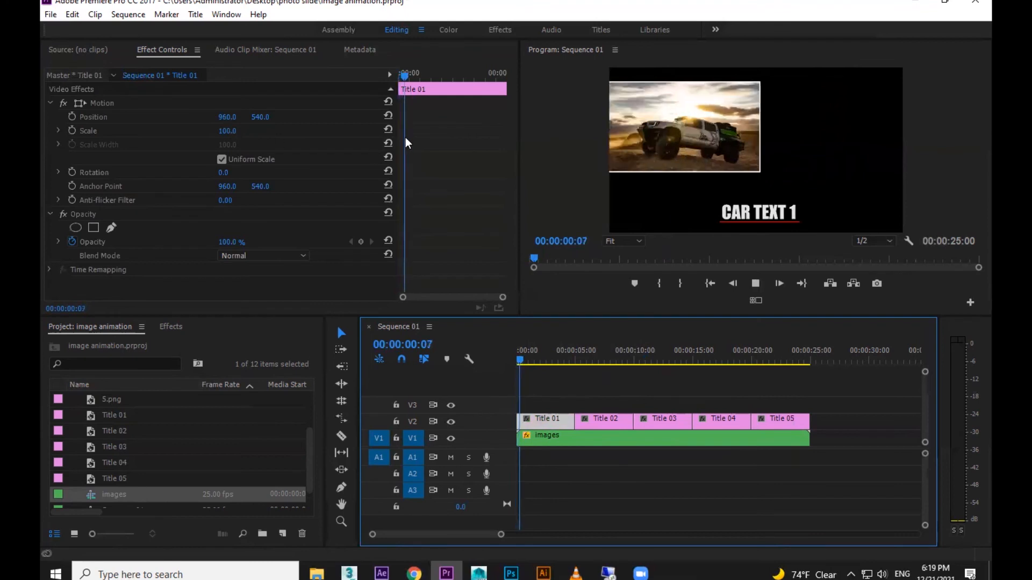
left_click_drag(411, 76, 418, 78)
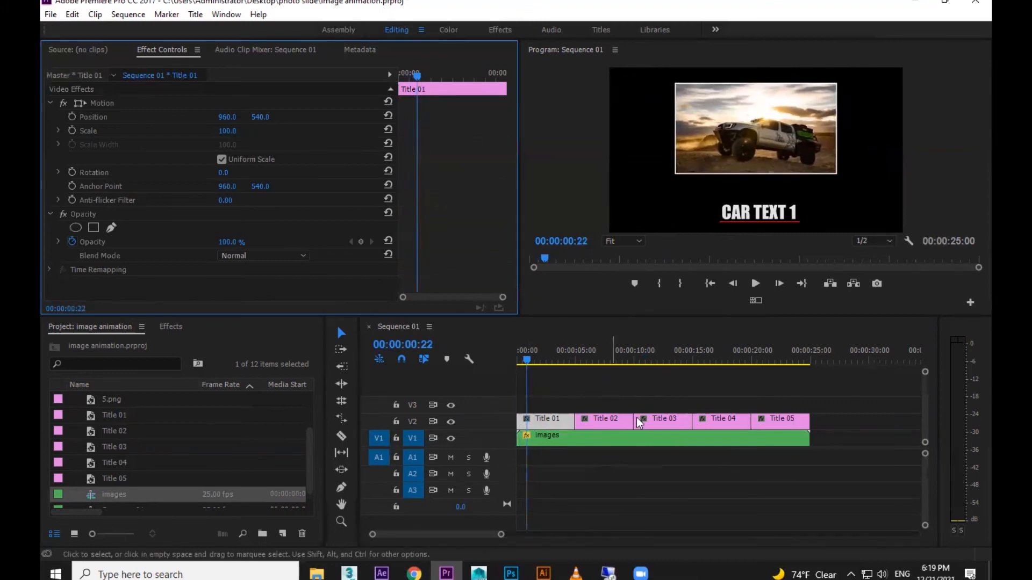
Step: Undo the repositioning and nesting of the five photos, then select 5.png and move the playhead to 00:00:00:11
key("ctrl+z")
left_click(543, 438)
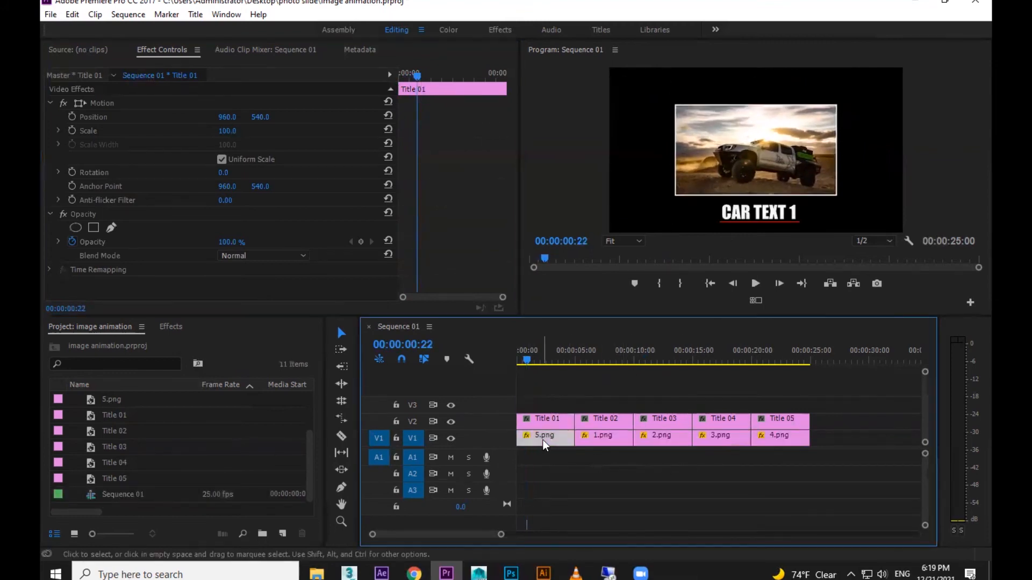
left_click(519, 352)
left_click(524, 356)
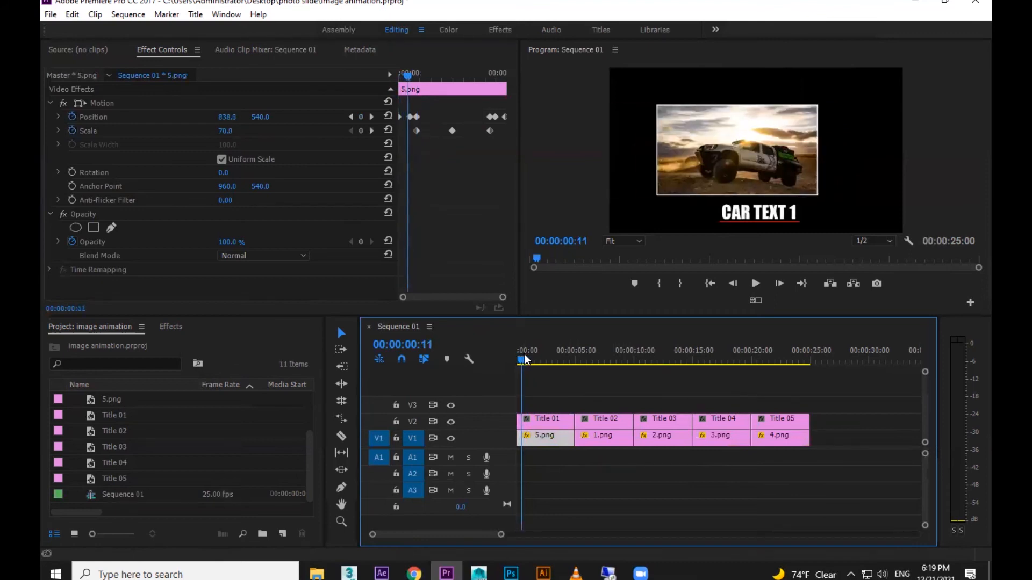
Step: Start position keyframing on Title 01 at 00:00:00:13, aligned with the matching position keyframe of 5.png
left_click(547, 420)
left_click(545, 440)
left_click(371, 118)
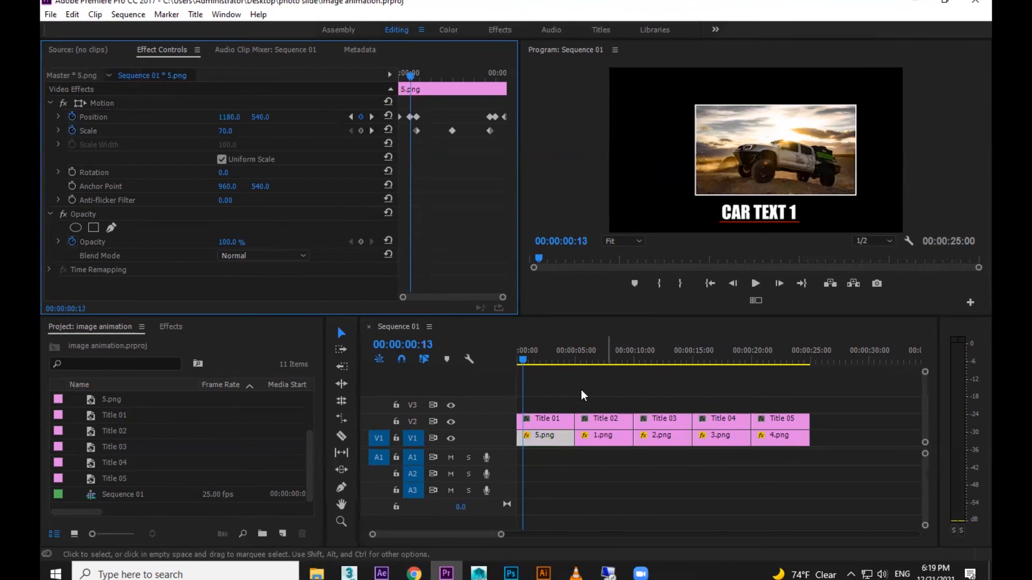
left_click(550, 420)
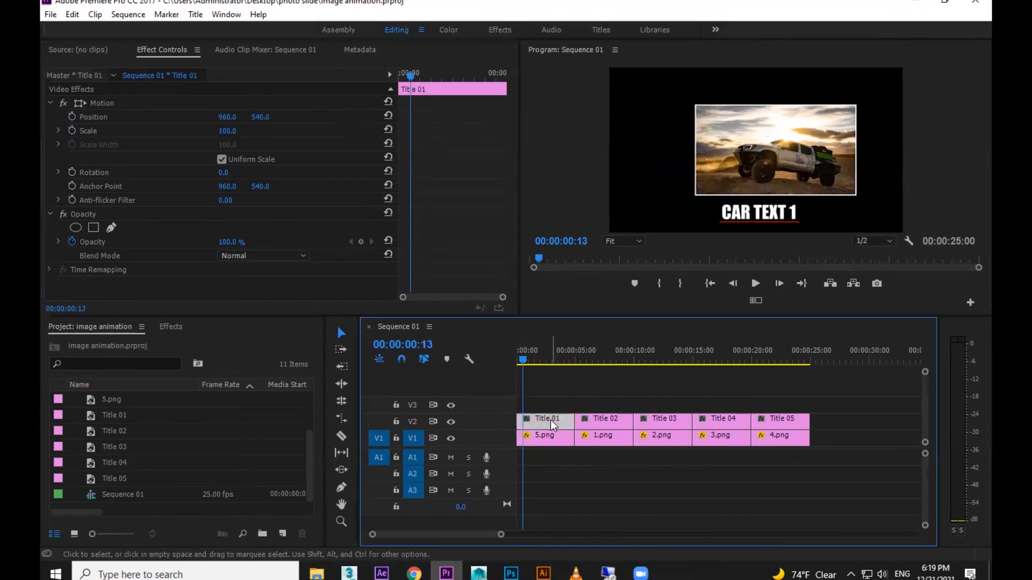
left_click(73, 117)
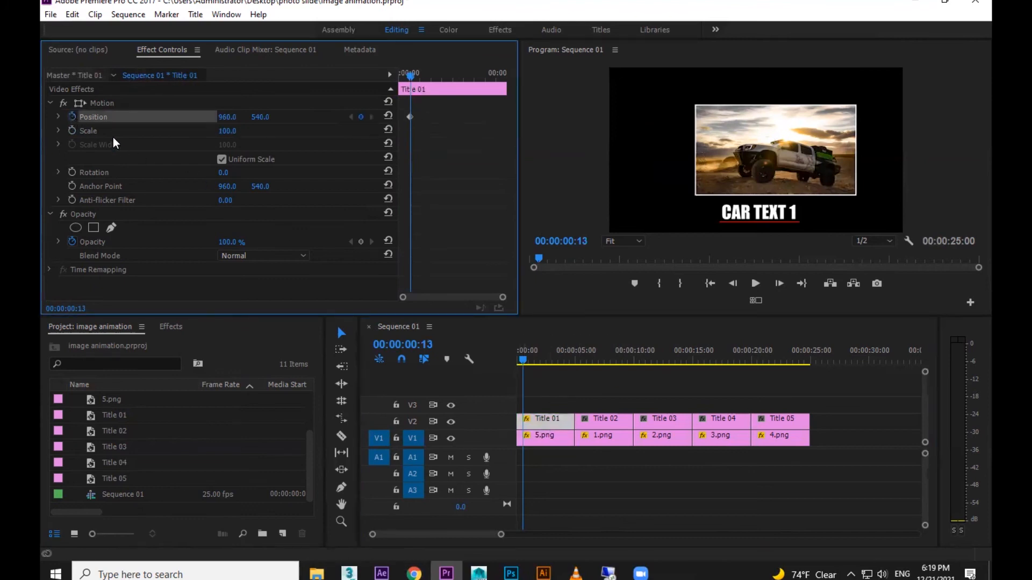
Step: Set the horizontal position of Title 01 to 796 at 00:00:00:21, aligned with the next position keyframe of 5.png
left_click(553, 437)
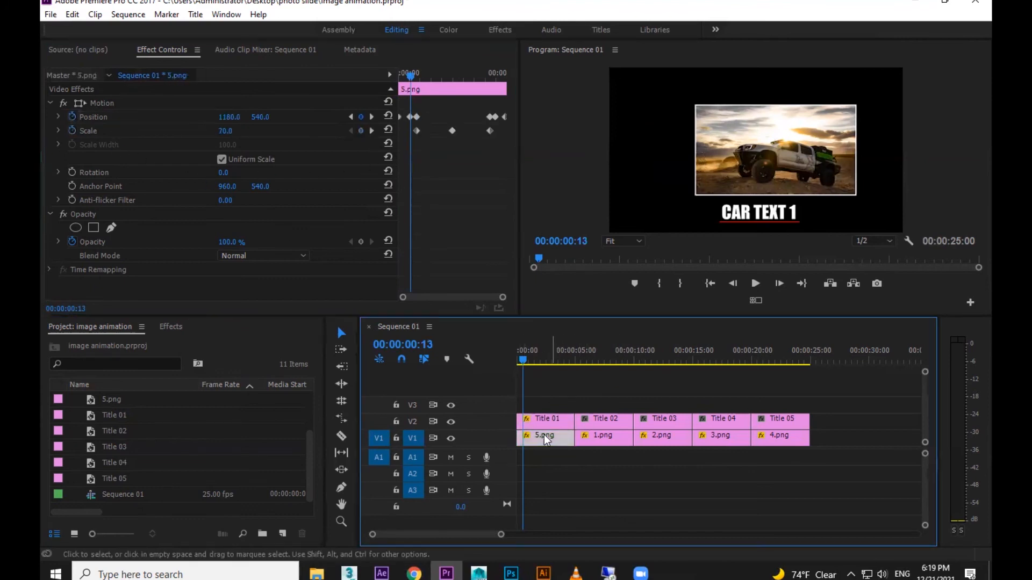
left_click(371, 116)
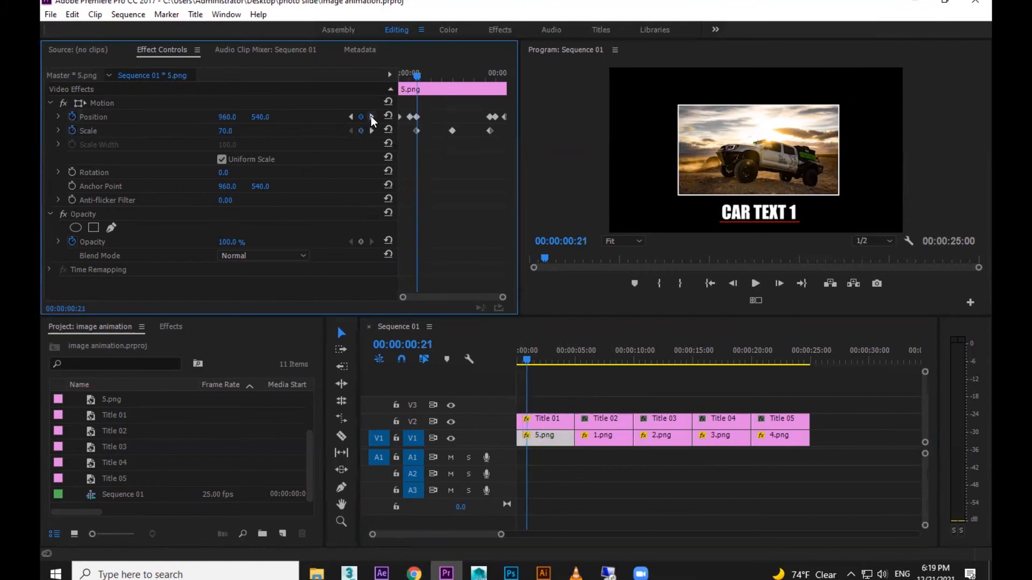
left_click(540, 421)
left_click_drag(227, 119, 156, 119)
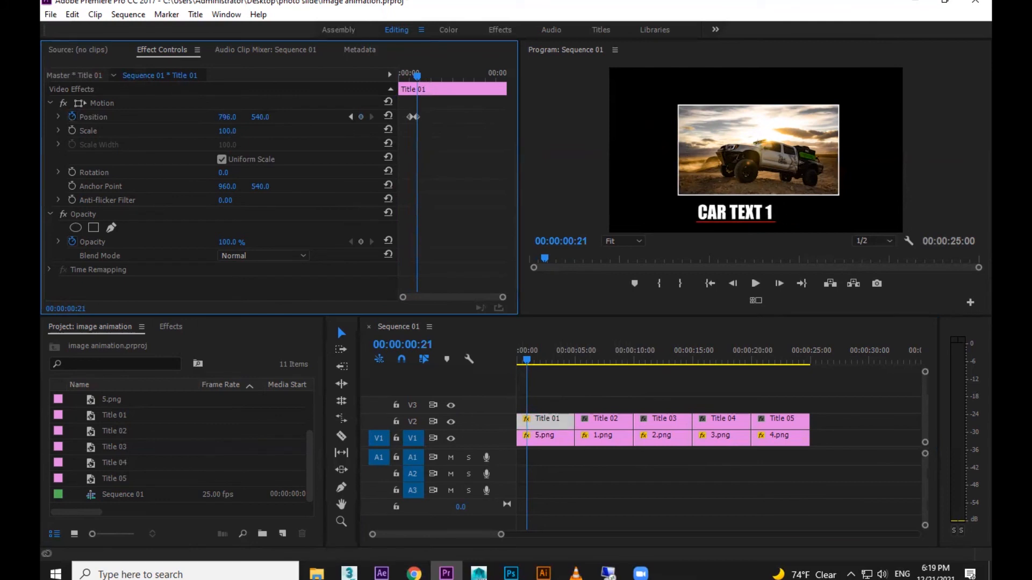
Step: Add an off-screen horizontal position keyframe to Title 01 at 00:00:00:00, aligned with the first position keyframe of 5.png
left_click(541, 440)
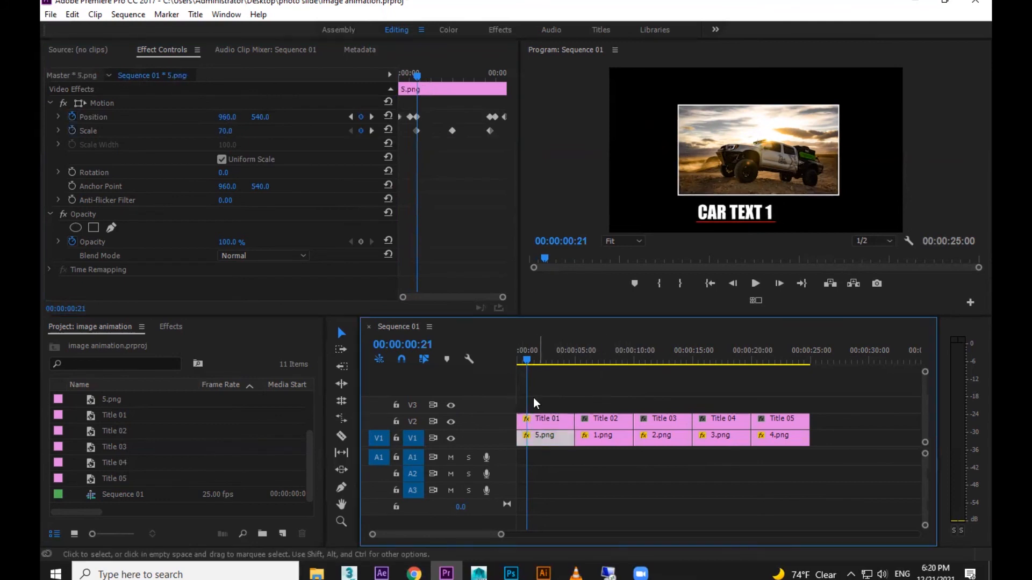
left_click(357, 118)
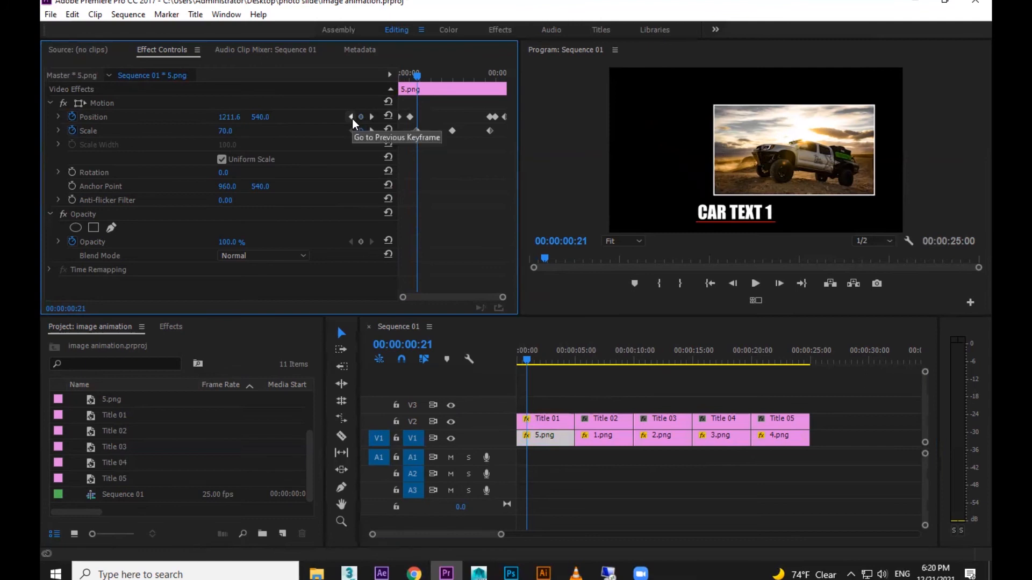
key("ctrl+z")
left_click(351, 117)
left_click(351, 116)
left_click_drag(229, 117, 672, 117)
key("ctrl+z")
left_click(546, 422)
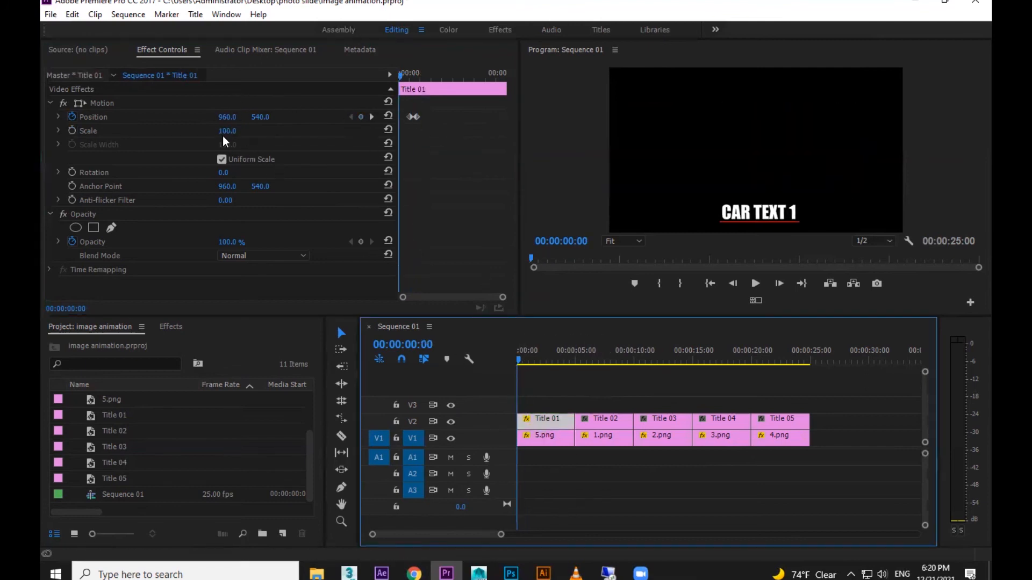
left_click_drag(227, 117, 645, 117)
left_click(229, 116)
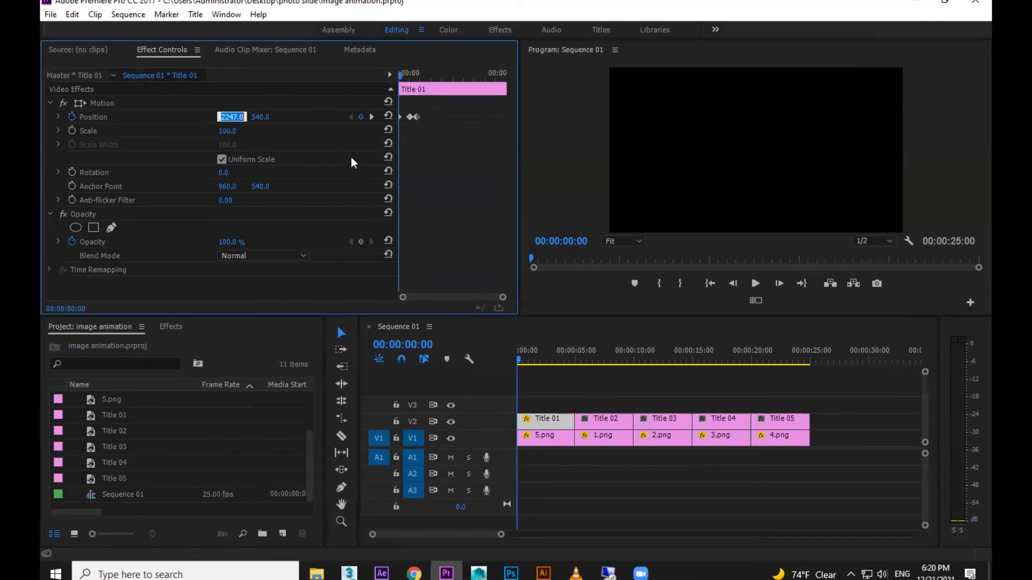
Step: Adjust the horizontal position of Title 01 at its 00:00:00:13 keyframe and play back the title's entrance from the start
mouse_move(406, 74)
left_mouse_down()
mouse_move(430, 73)
mouse_move(402, 76)
mouse_move(415, 69)
left_mouse_up()
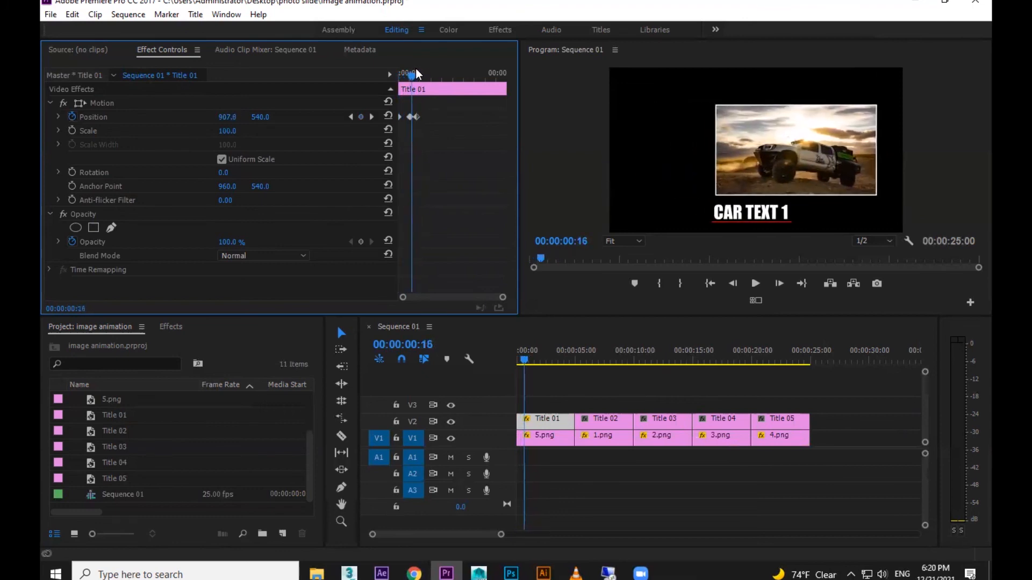
left_click(352, 117)
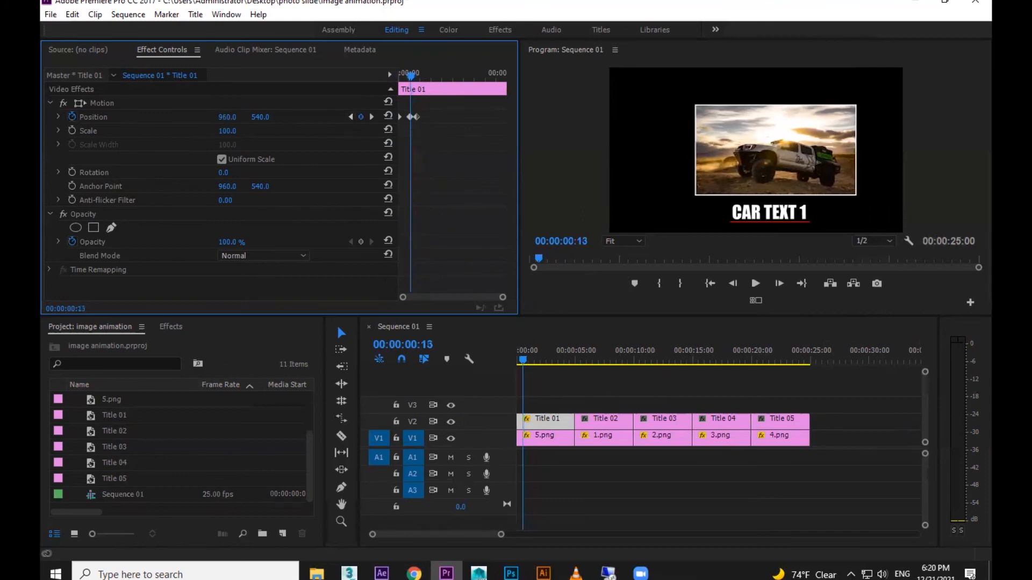
left_click_drag(227, 117, 112, 117)
key("space")
key("space")
left_click_drag(429, 77, 399, 81)
key("space")
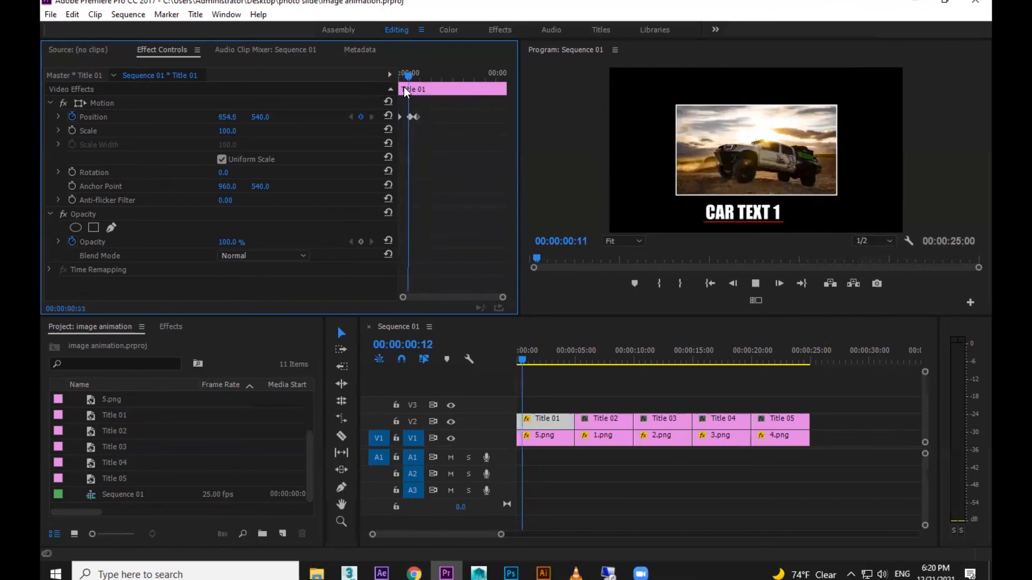
key("space")
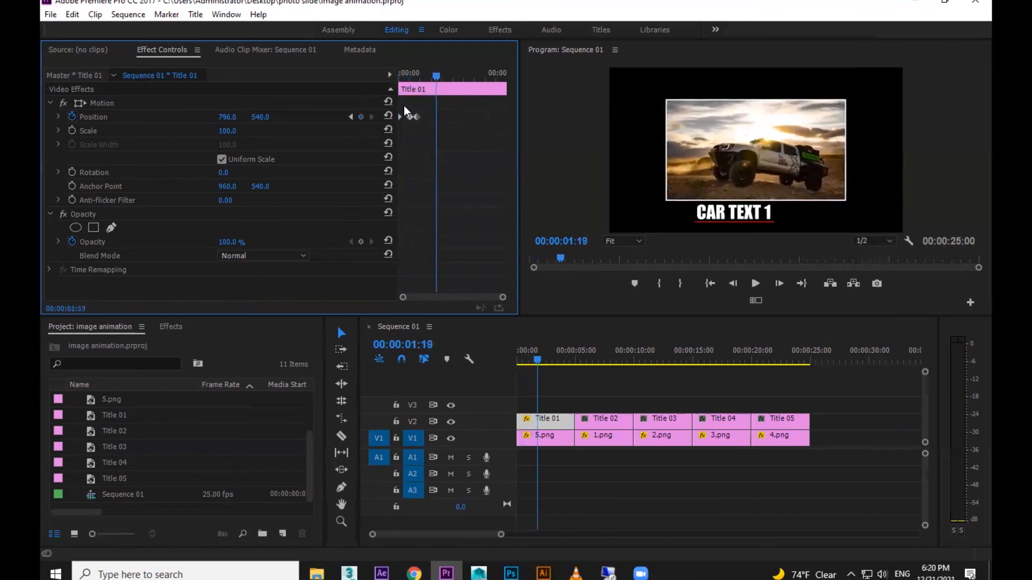
Step: Set the horizontal position of Title 01 to 966 at its 00:00:00:21 keyframe and play back the movement
left_click(353, 117)
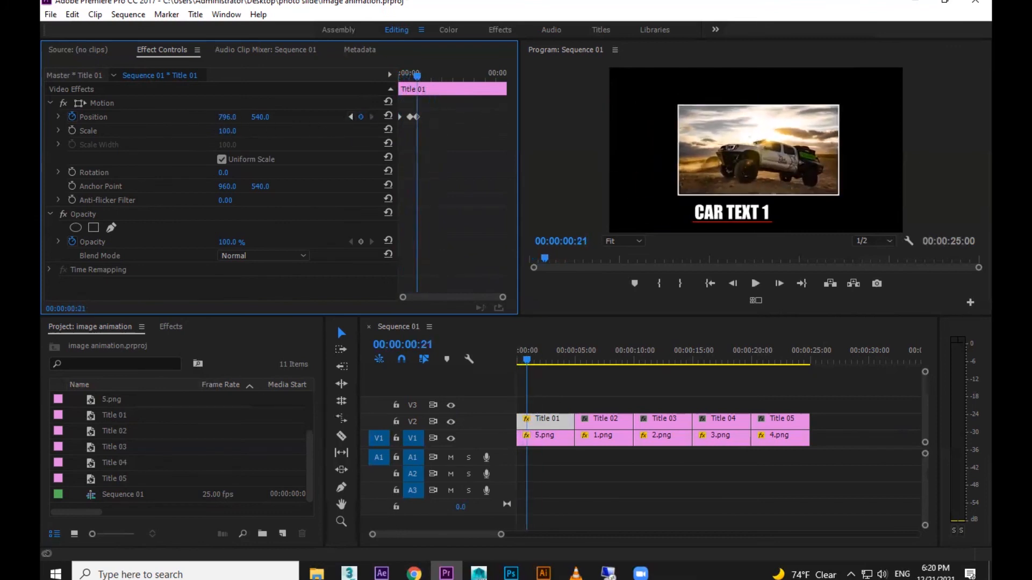
left_click_drag(227, 117, 239, 117)
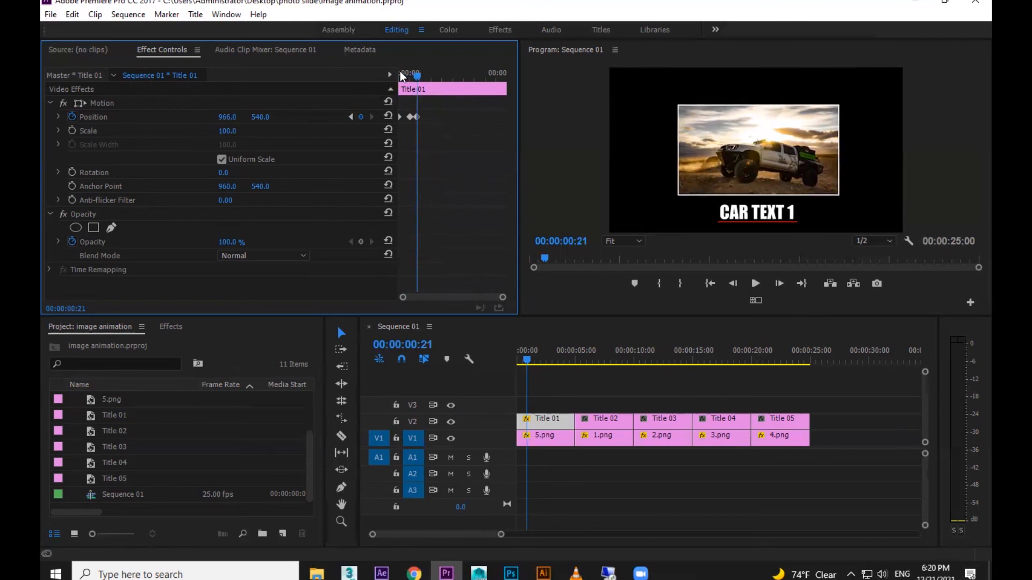
key("space")
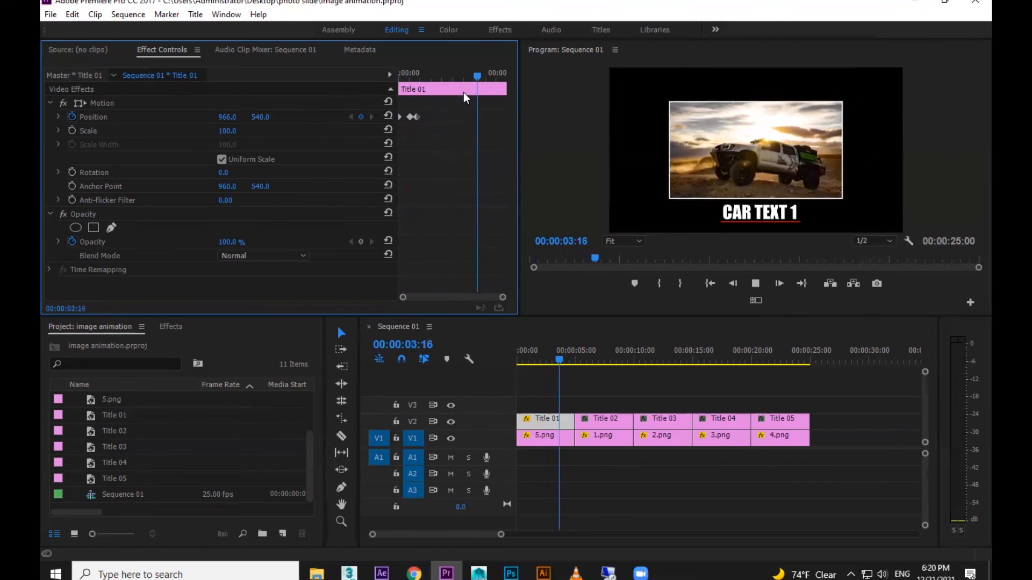
key("space")
Step: Add a position keyframe to Title 01 at 00:00:04:06, aligned with the first slide-out position keyframe of 5.png
left_click_drag(492, 72, 487, 72)
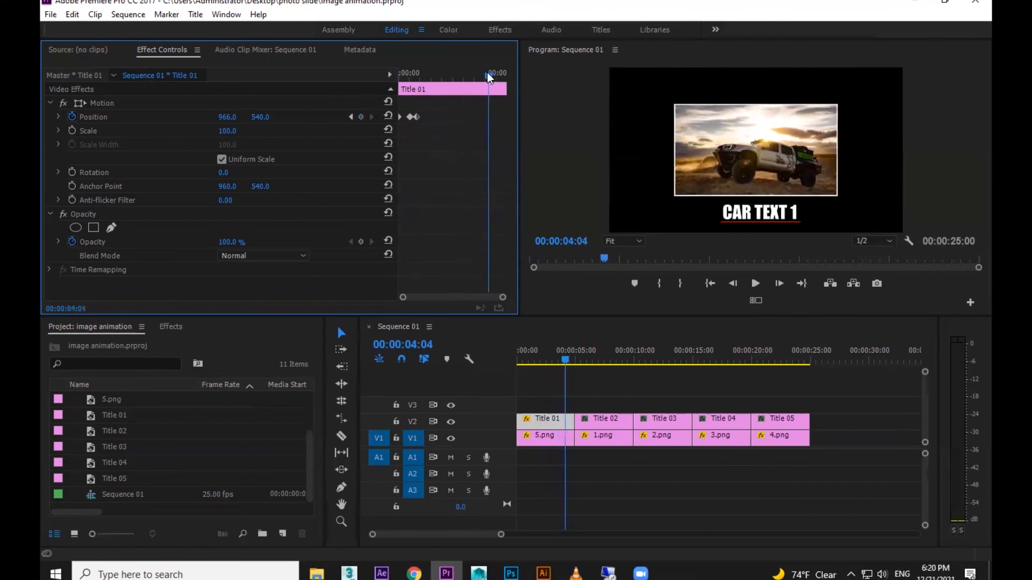
left_click(553, 440)
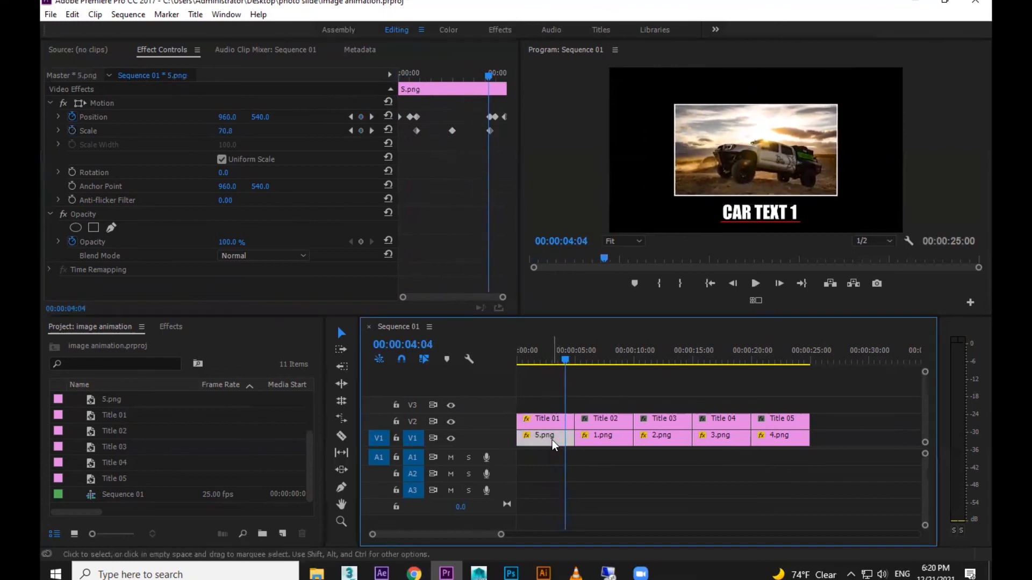
left_click(489, 77)
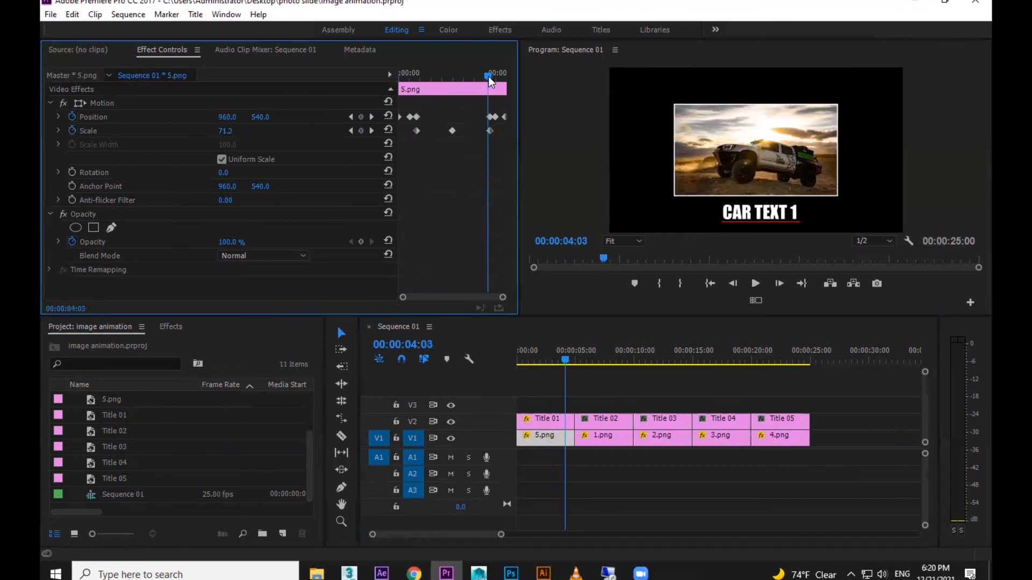
left_click(549, 420)
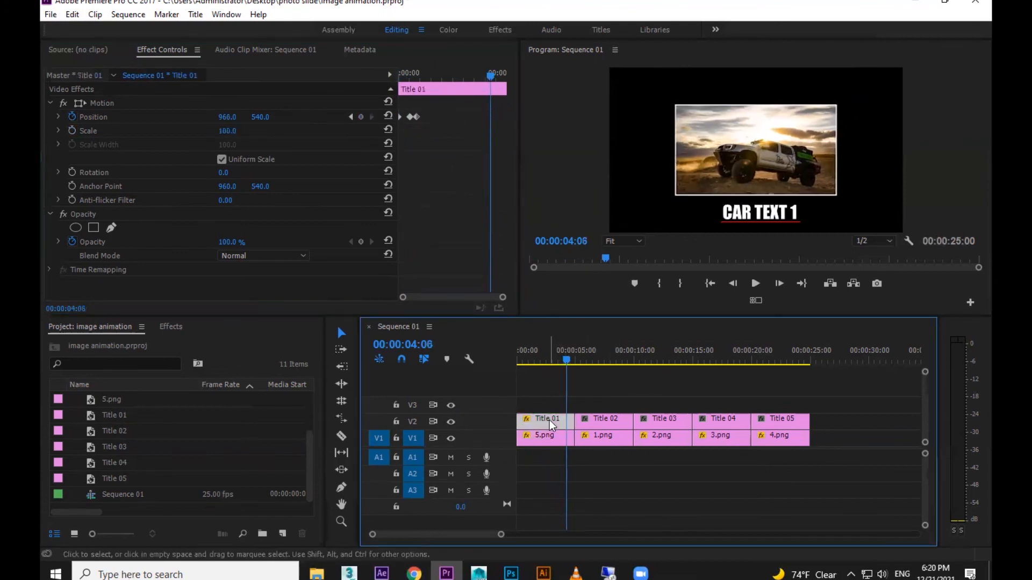
left_click(361, 117)
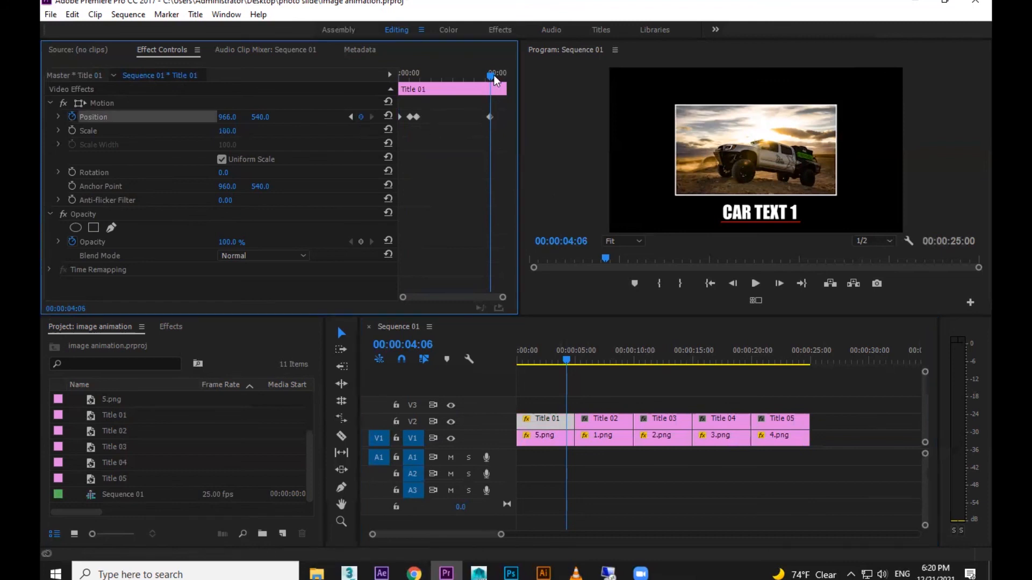
Step: Try a keyframe with horizontal position 797 on Title 01 at 00:00:04:12, aligned with the slide-out keyframe of 5.png, and undo it
left_click_drag(493, 75, 499, 75)
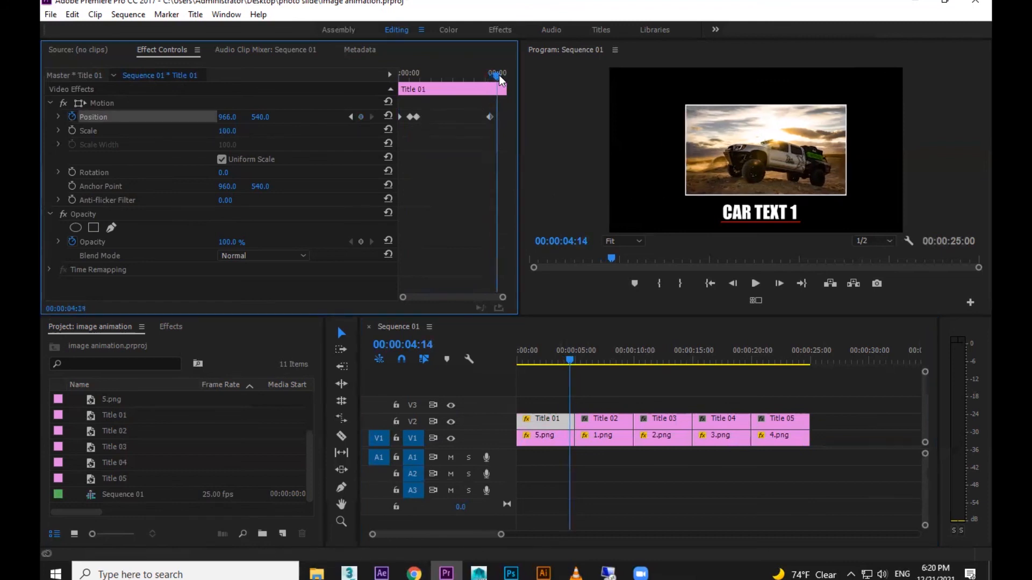
left_click(550, 439)
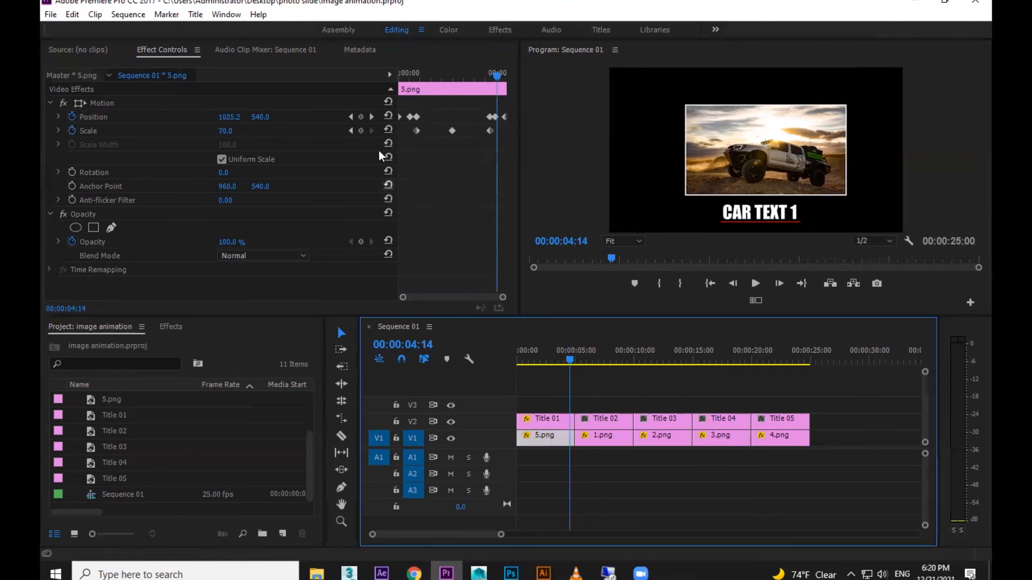
left_click(350, 117)
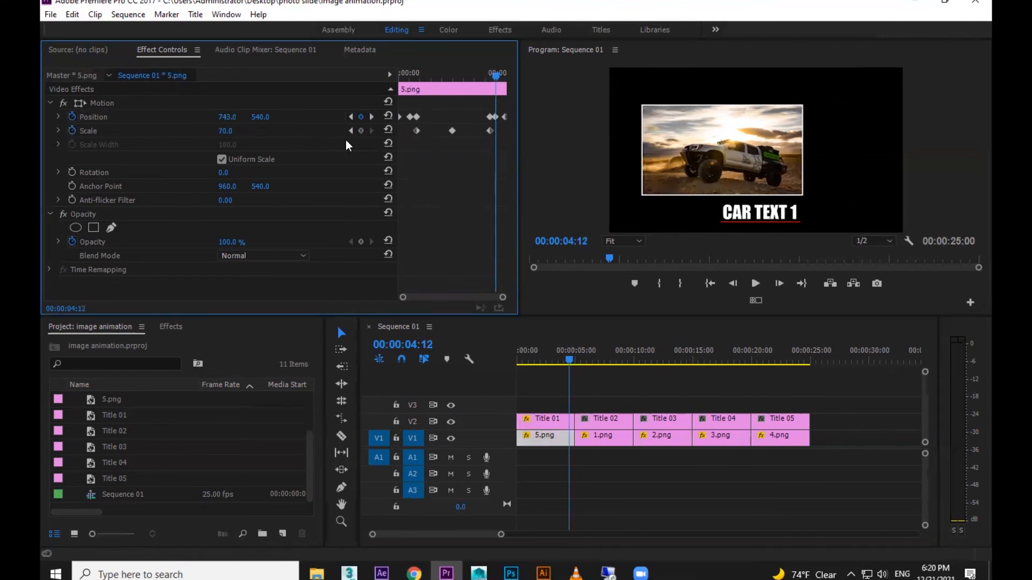
left_click_drag(227, 117, 257, 117)
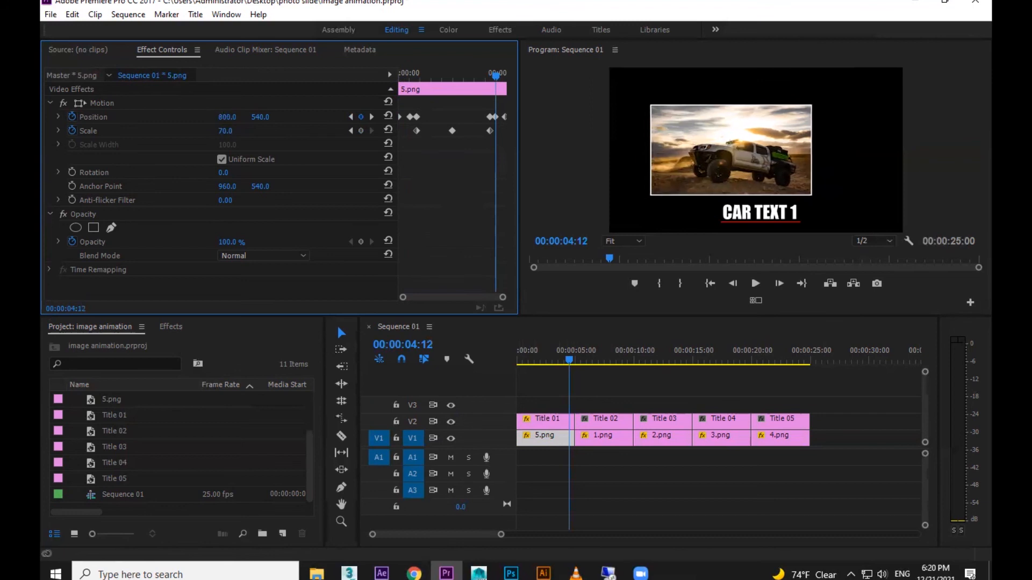
left_click(546, 421)
left_click_drag(227, 117, 139, 116)
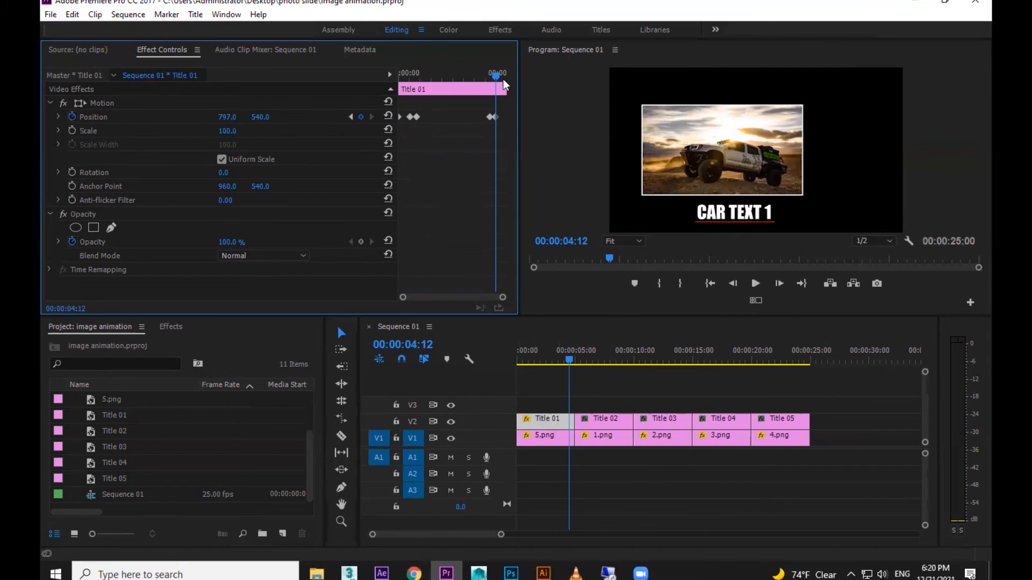
left_click_drag(498, 76, 508, 77)
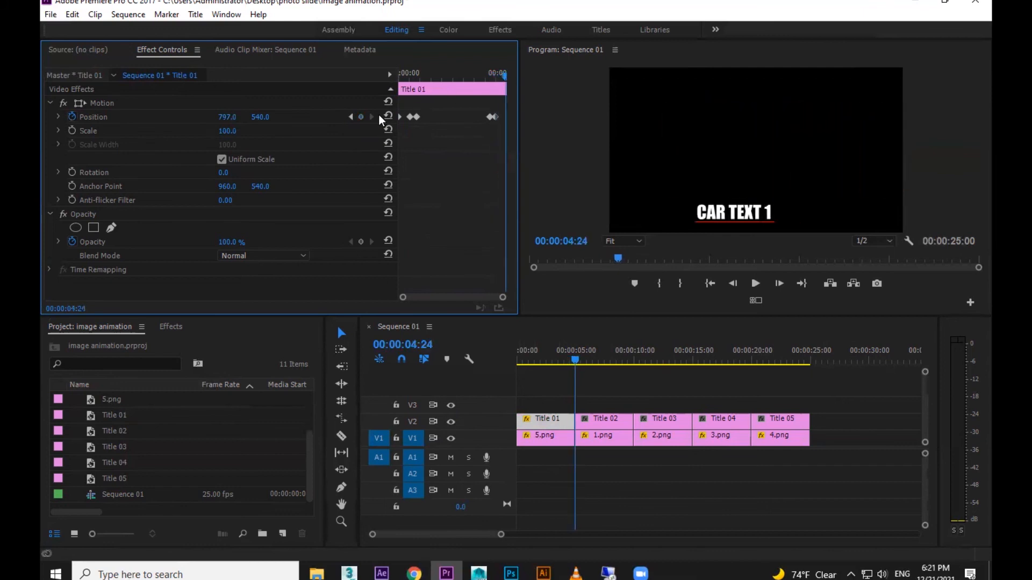
left_click_drag(224, 118, 251, 128)
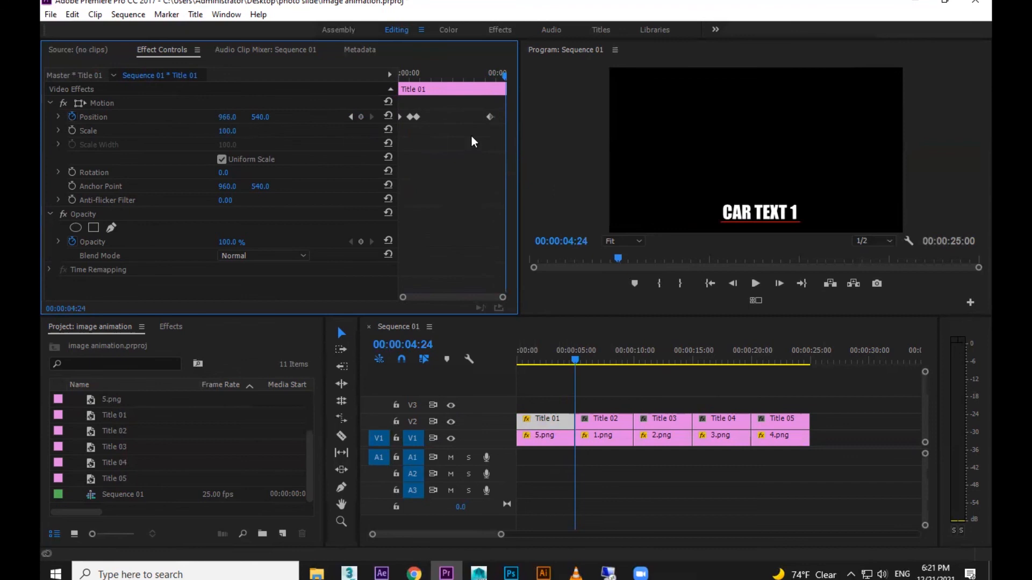
Step: Add Title 01's slide-out keyframes: horizontal position 1121 at 00:00:04:15 and an off-screen position at 00:00:04:23
left_click_drag(495, 80, 498, 80)
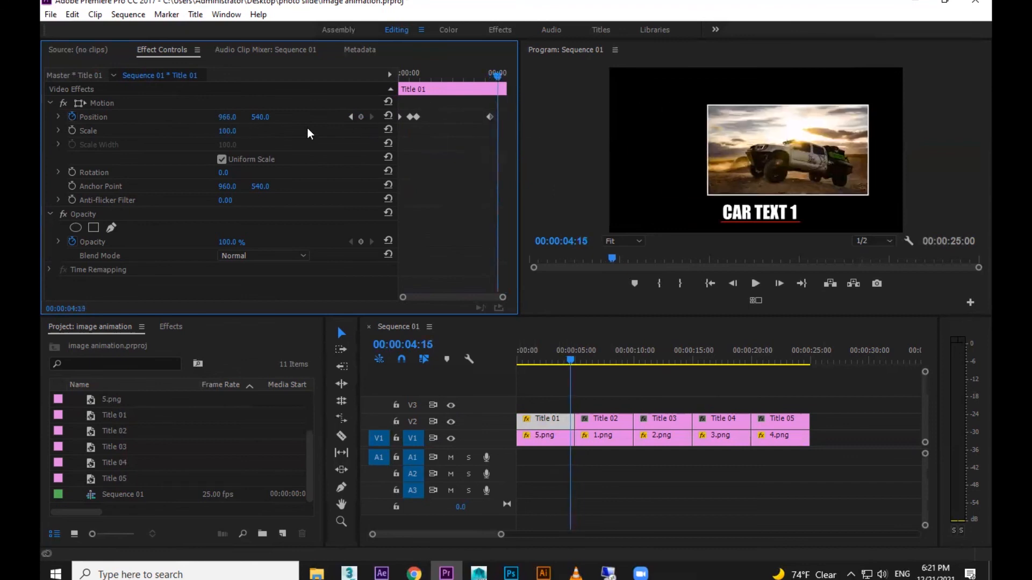
left_click_drag(224, 119, 402, 93)
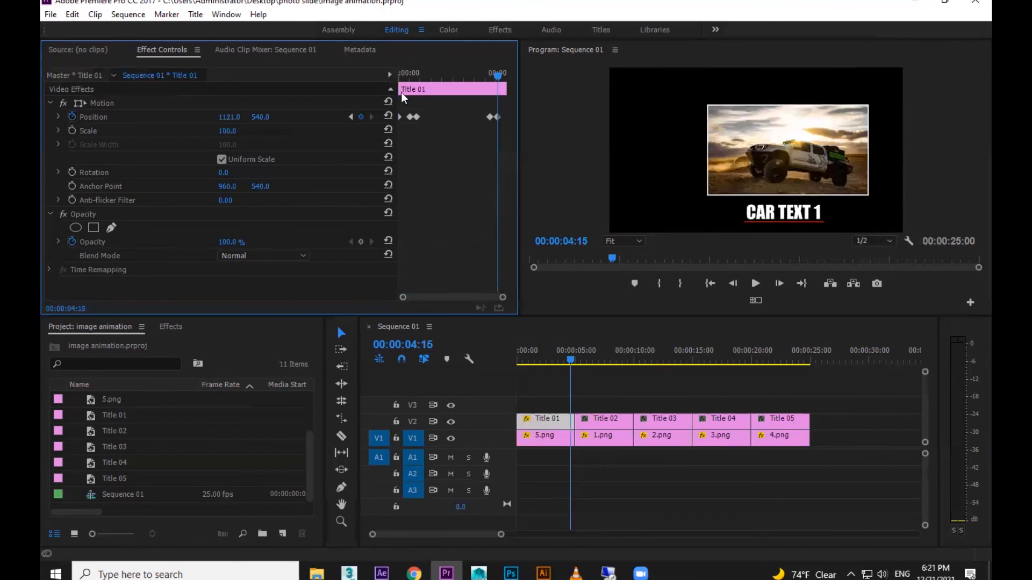
left_click_drag(496, 77, 505, 79)
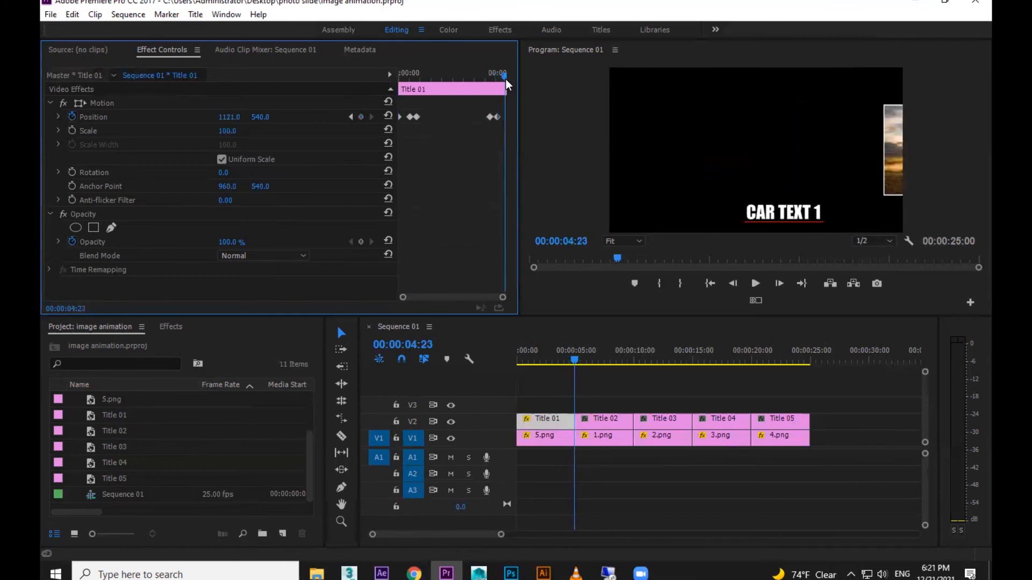
left_click_drag(225, 116, 161, 117)
Step: Play back Title 01's exit and full animation from the start, and compare its position keyframes with those of 5.png
left_click_drag(501, 72, 487, 73)
key("space")
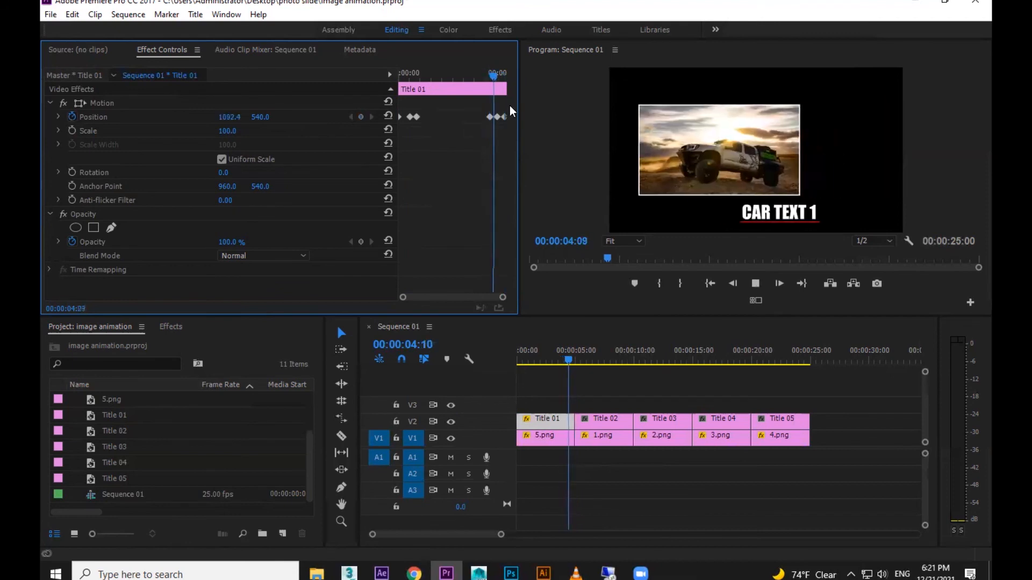
left_click_drag(553, 361, 494, 382)
key("space")
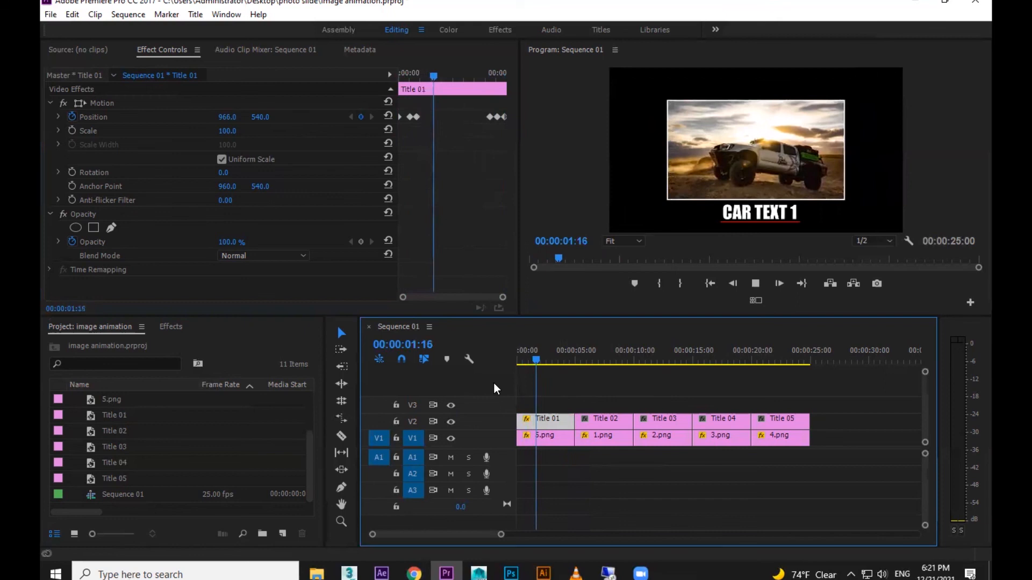
key("space")
left_click(559, 439)
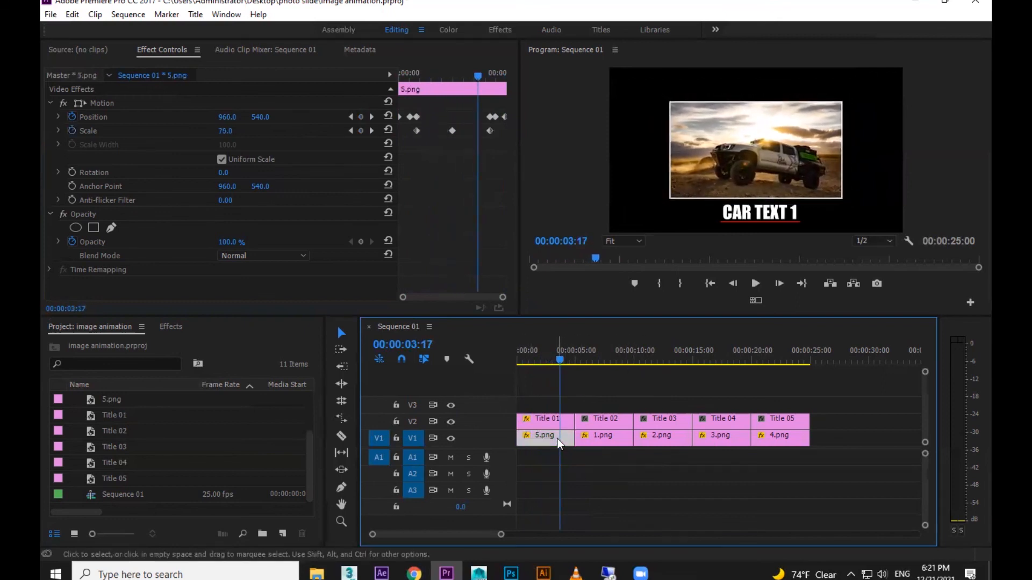
left_click_drag(411, 72, 408, 73)
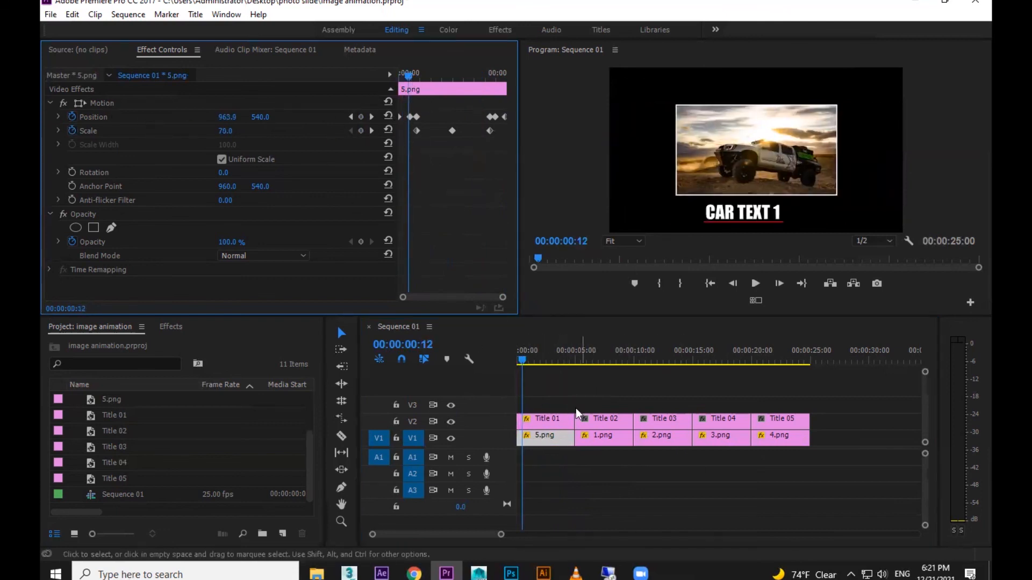
left_click(544, 423)
mouse_move(538, 355)
left_mouse_down()
mouse_move(516, 356)
mouse_move(535, 358)
left_mouse_up()
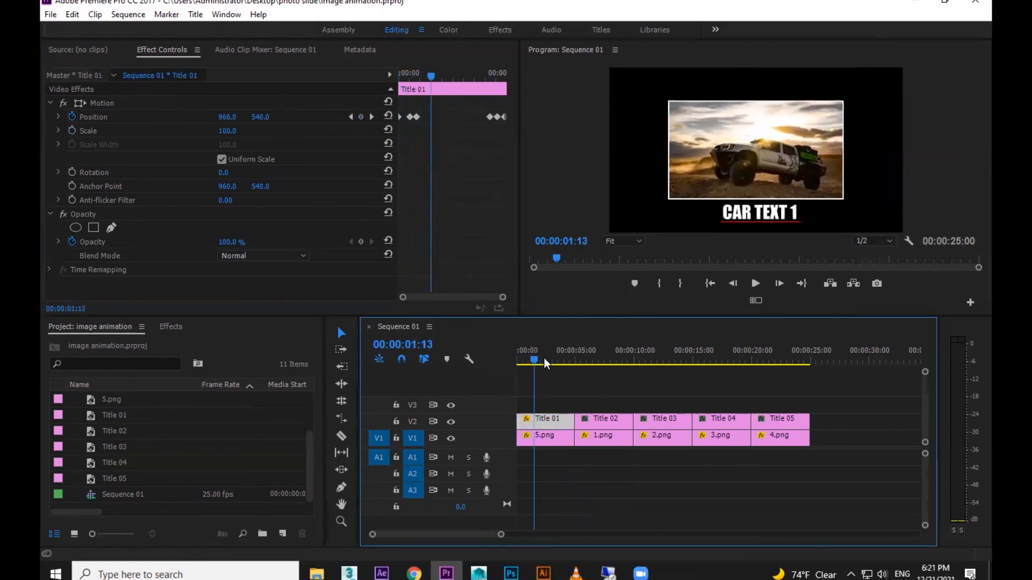
Step: Try nesting the five photos on V1 under the default sequence name, and undo the nesting
left_click_drag(842, 441, 520, 447)
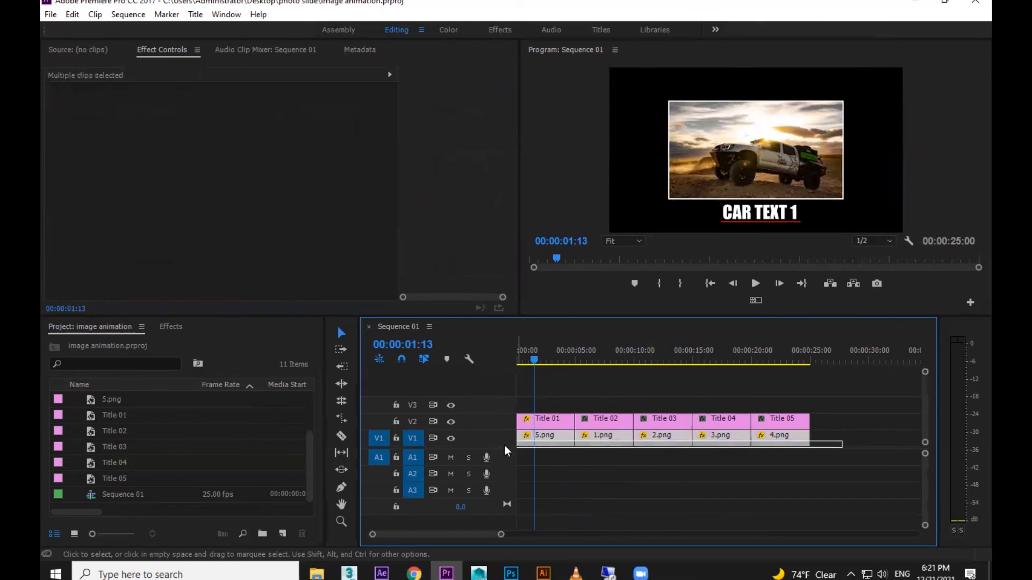
right_click(625, 446)
left_click(657, 287)
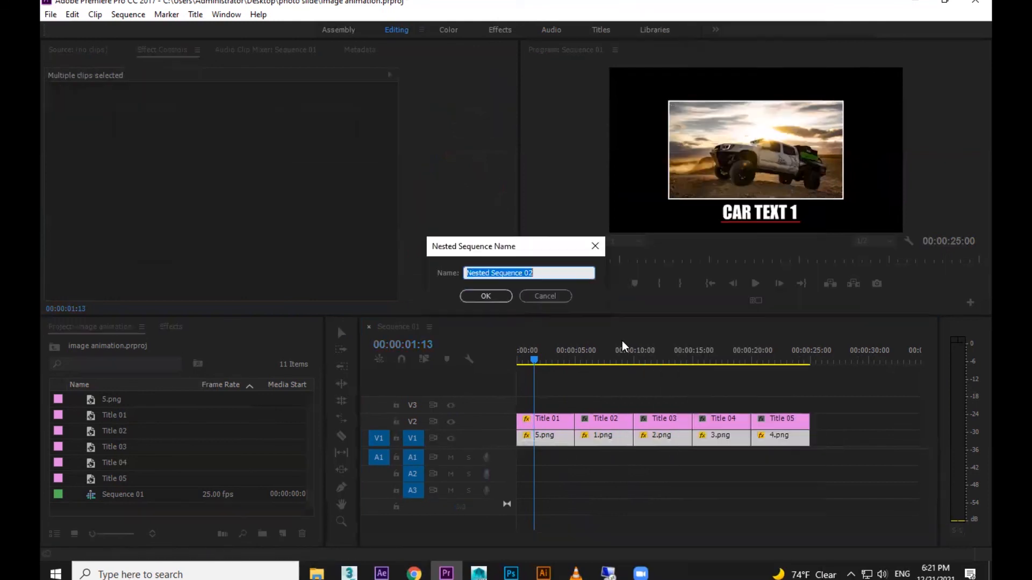
left_click(495, 297)
left_click(584, 491)
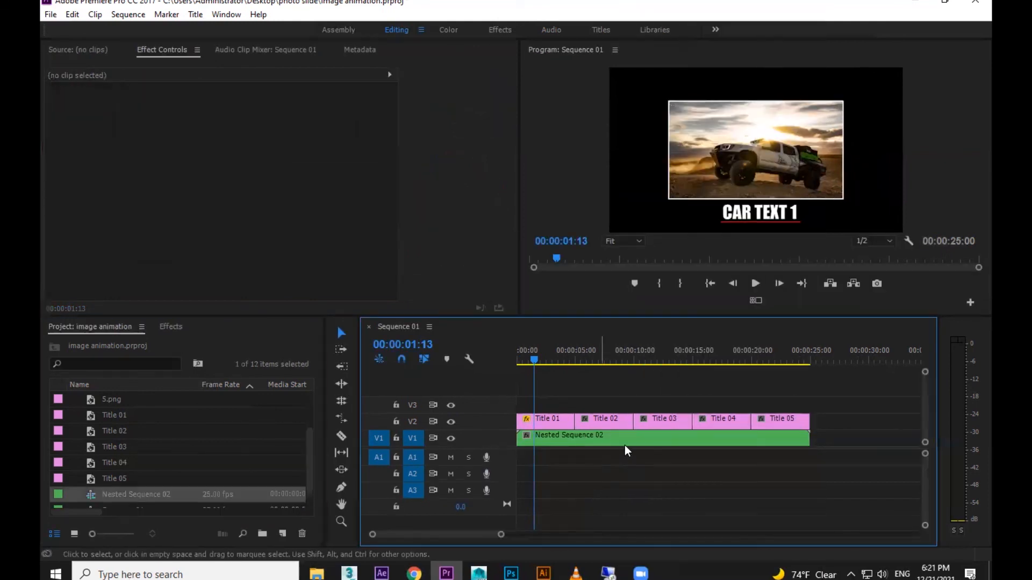
key("ctrl+z")
Step: Nest the five car photos on V1 into a sequence named "images"
left_click_drag(779, 449, 555, 432)
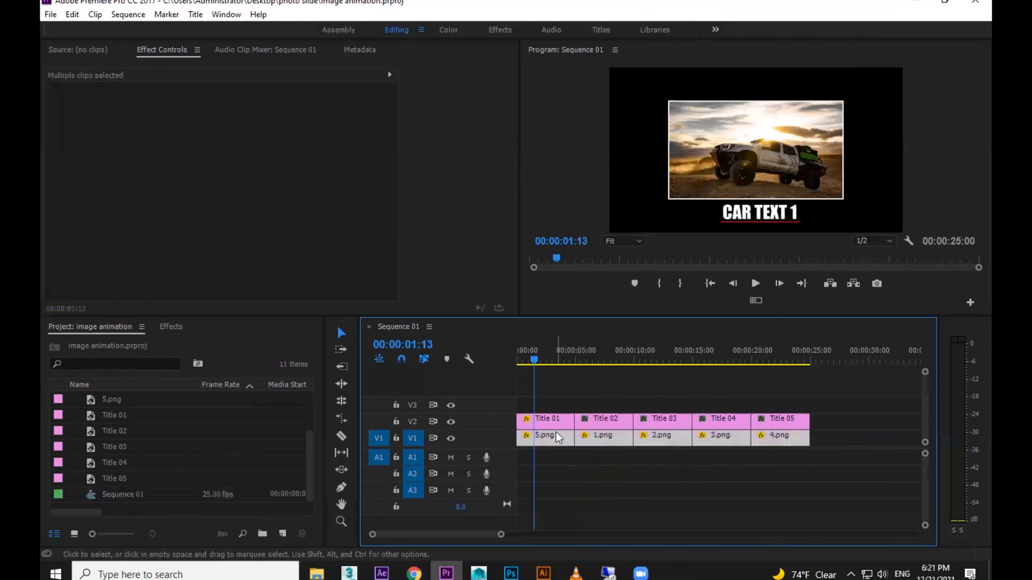
right_click(555, 432)
left_click(601, 291)
type("images")
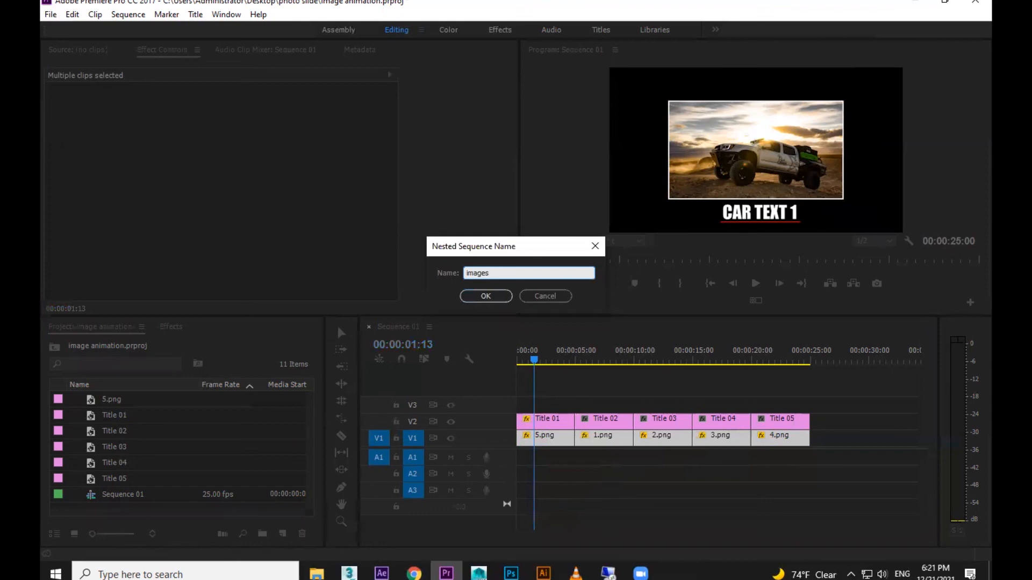
left_click(487, 297)
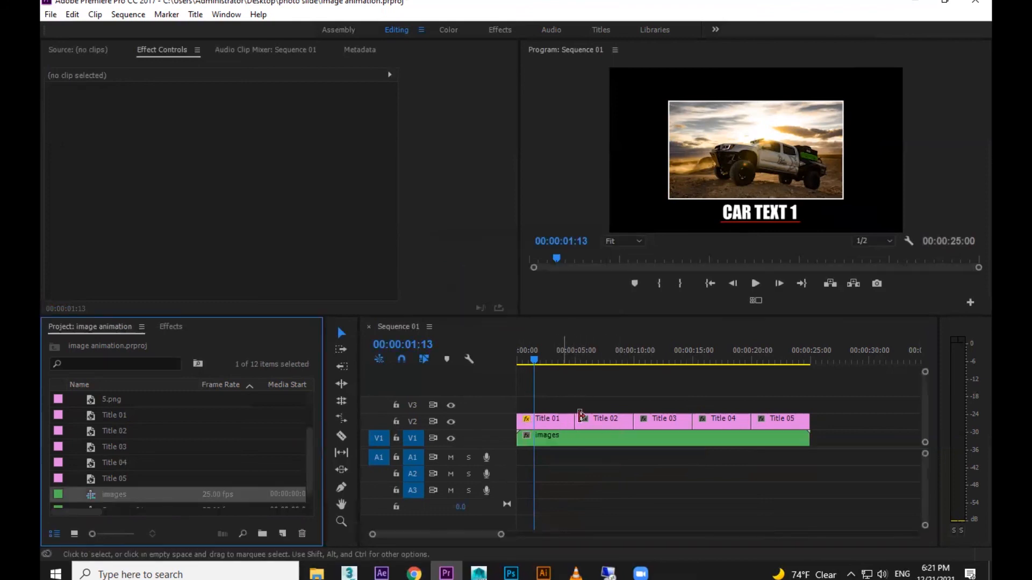
Step: Copy the Motion keyframes of Title 01 to Title 02, Title 03, Title 04 and Title 05, and scrub through the result
left_click_drag(539, 371, 520, 408)
left_click(535, 421)
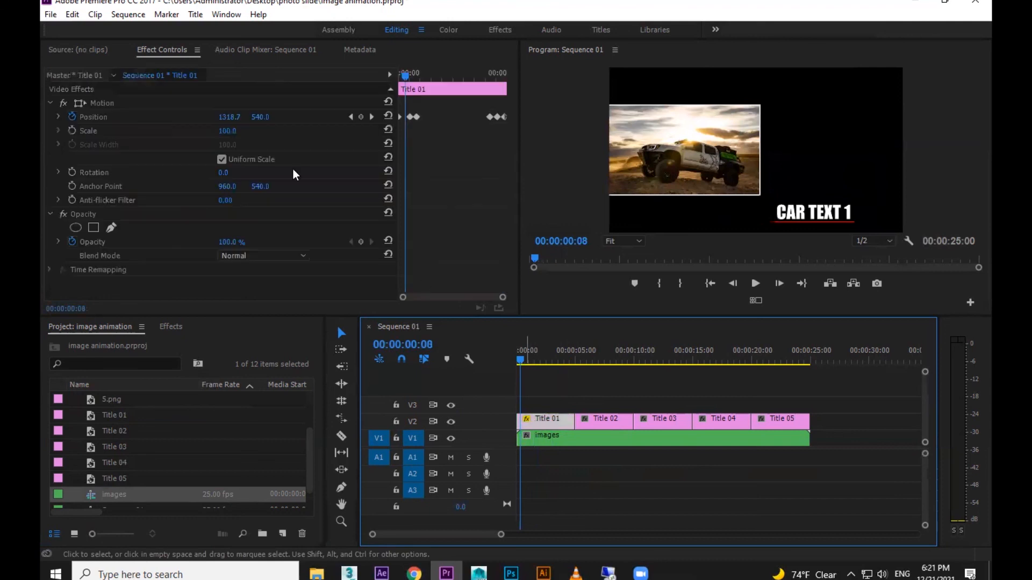
left_click(106, 105)
left_click_drag(845, 413, 602, 425)
left_click(588, 360)
left_click_drag(604, 359, 746, 361)
Step: Set the vertical position of the nested images clip to 432 and play back the sequence in the enlarged program monitor
left_click(663, 438)
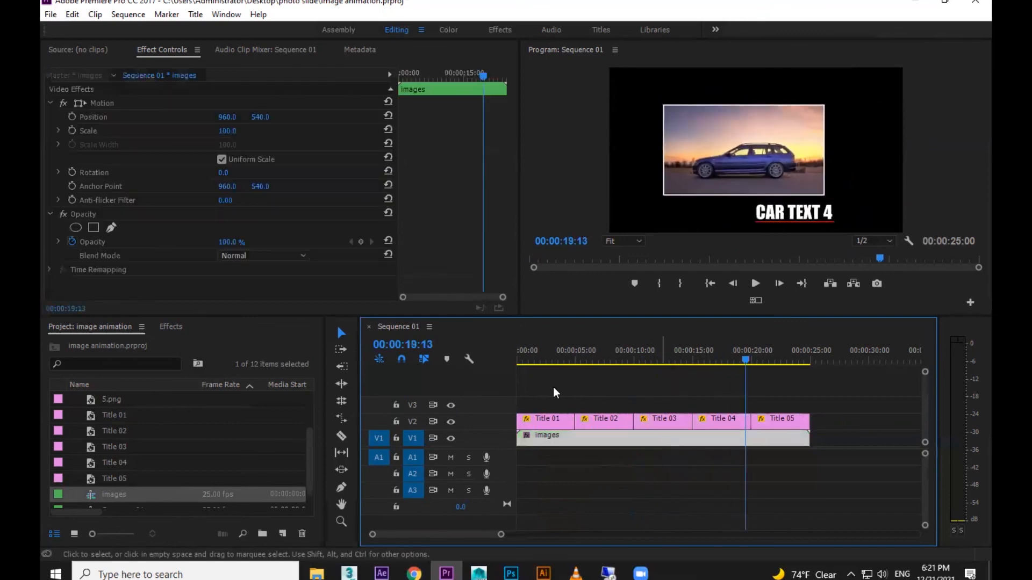
left_click_drag(261, 117, 203, 118)
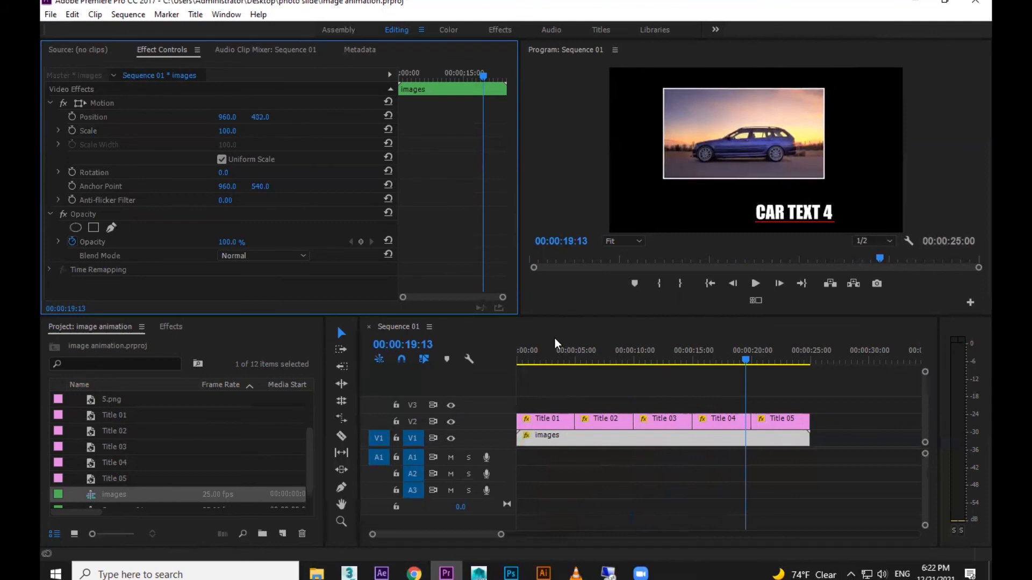
left_click_drag(532, 357, 460, 355)
key("space")
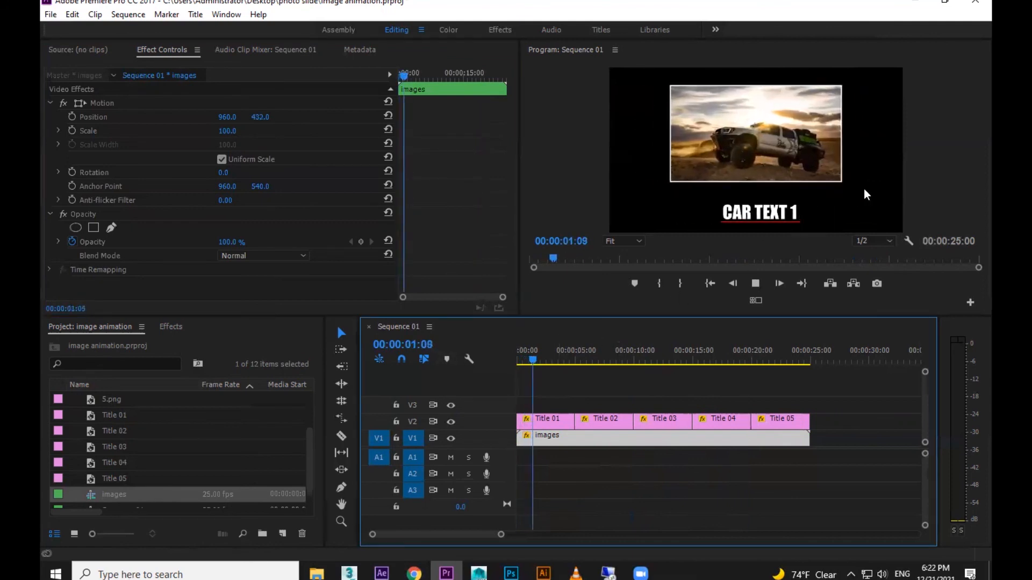
key("grave")
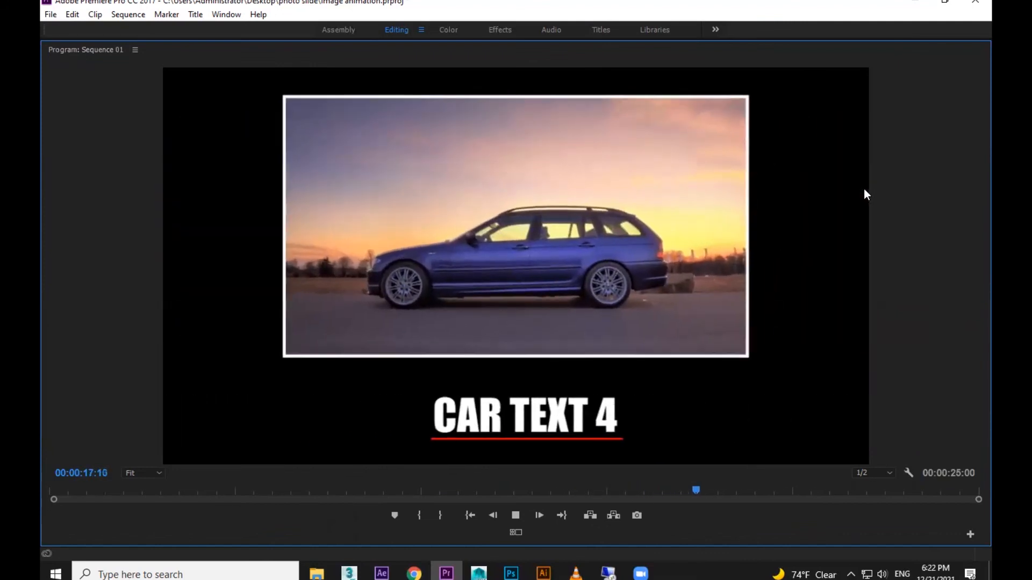
key("grave")
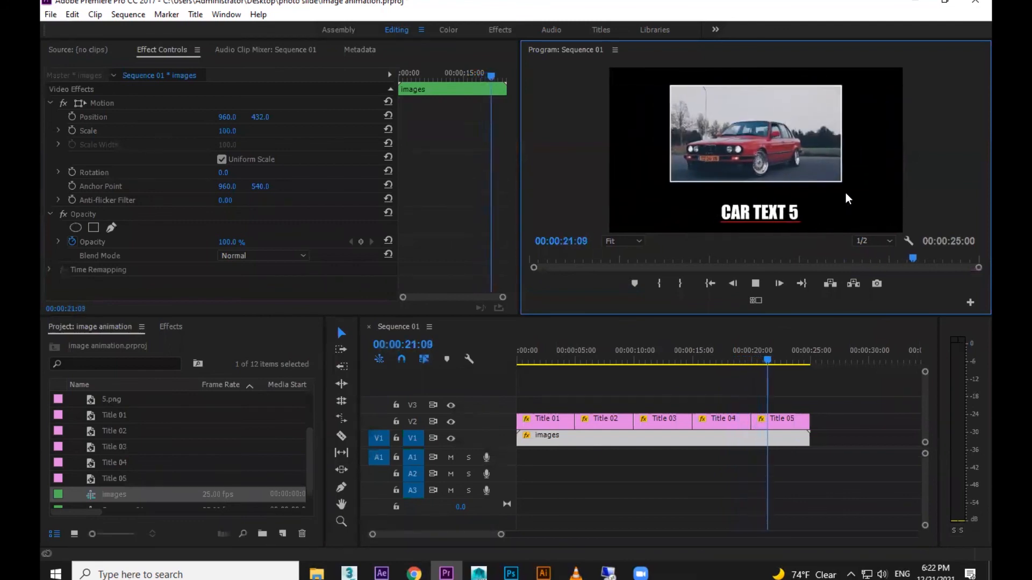
key("space")
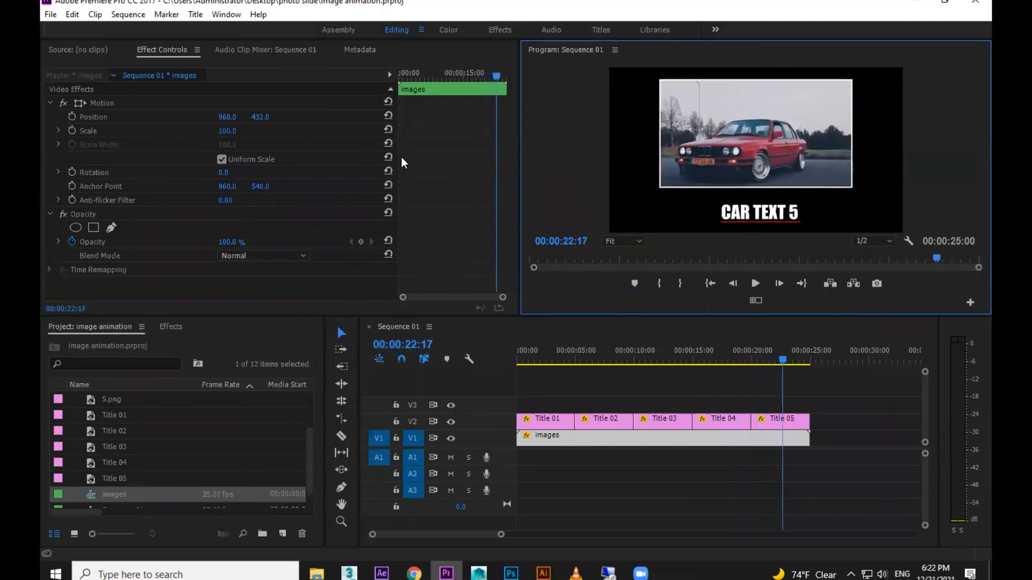
Step: Move the playhead past the end of the clips and create a 1920 by 1080 title at 25 fps named "Title 02"
left_click(816, 351)
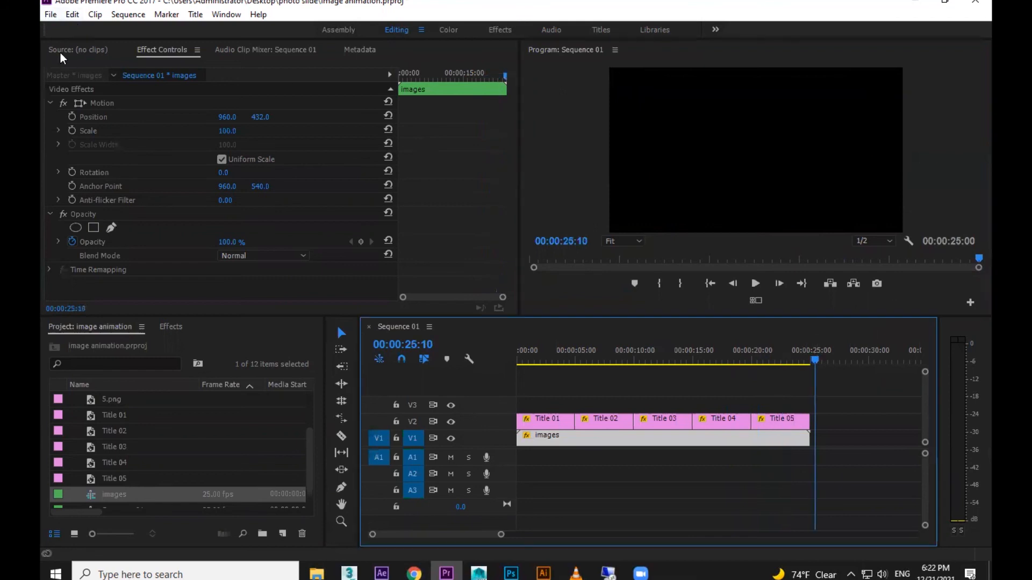
left_click(51, 15)
mouse_move(59, 27)
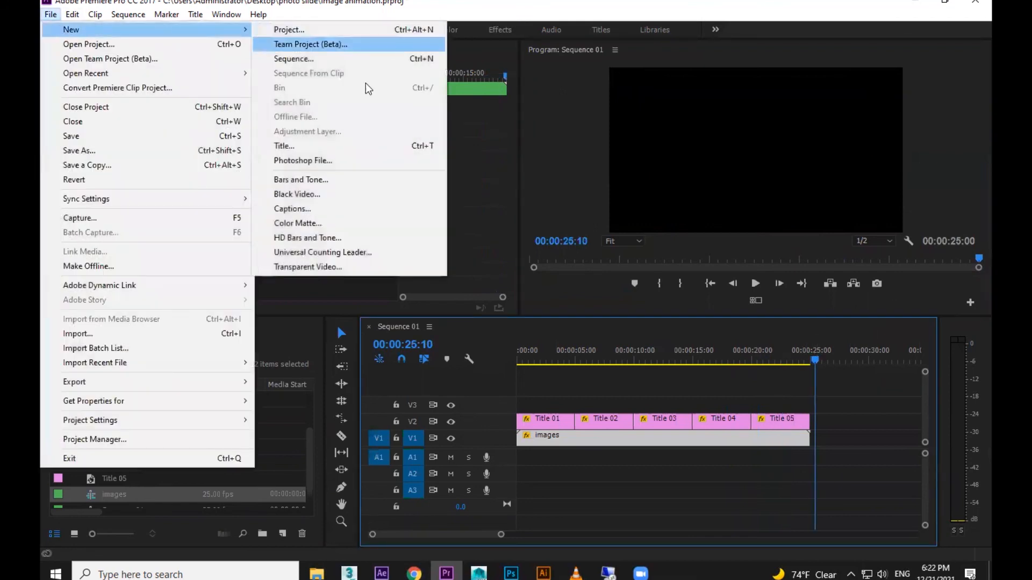
left_click(308, 145)
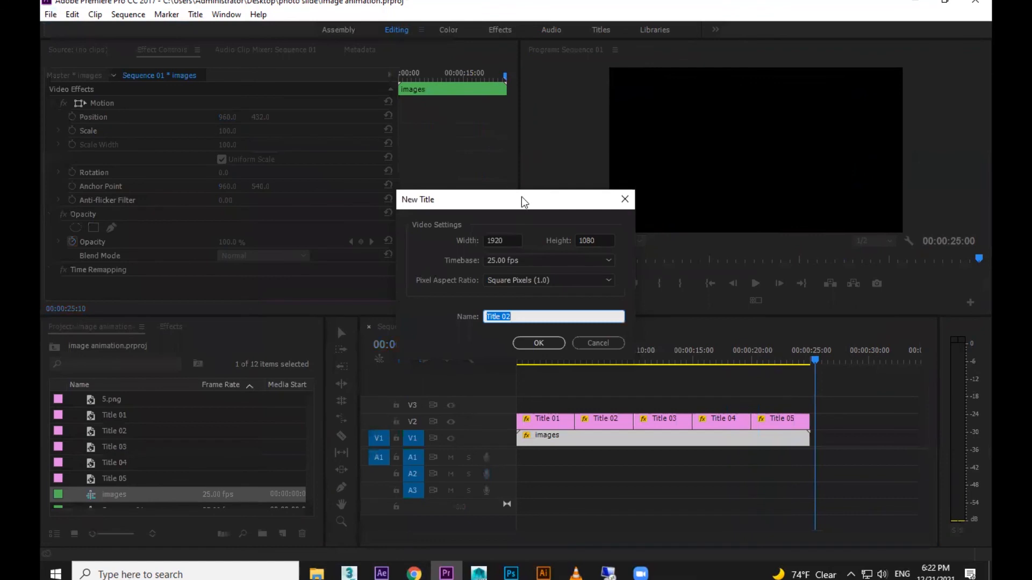
left_click_drag(522, 197, 496, 141)
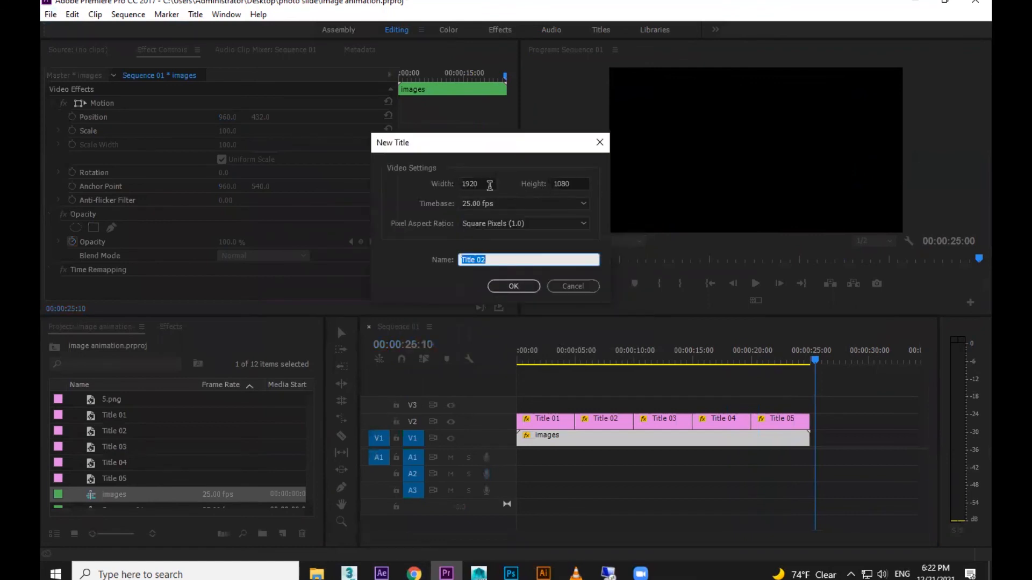
left_click(526, 289)
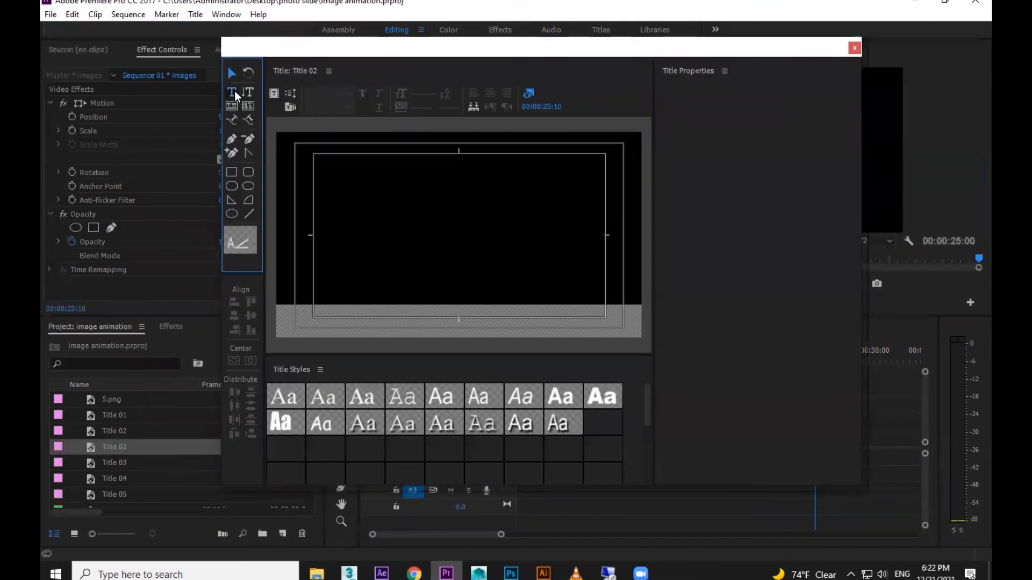
Step: Add the text "fdghdfgdfg" to the title, set its font to Calibri and reposition it in the upper middle of the frame
left_click(234, 92)
left_click(382, 221)
type("fdghdfgdfg")
left_click(231, 72)
left_click(826, 195)
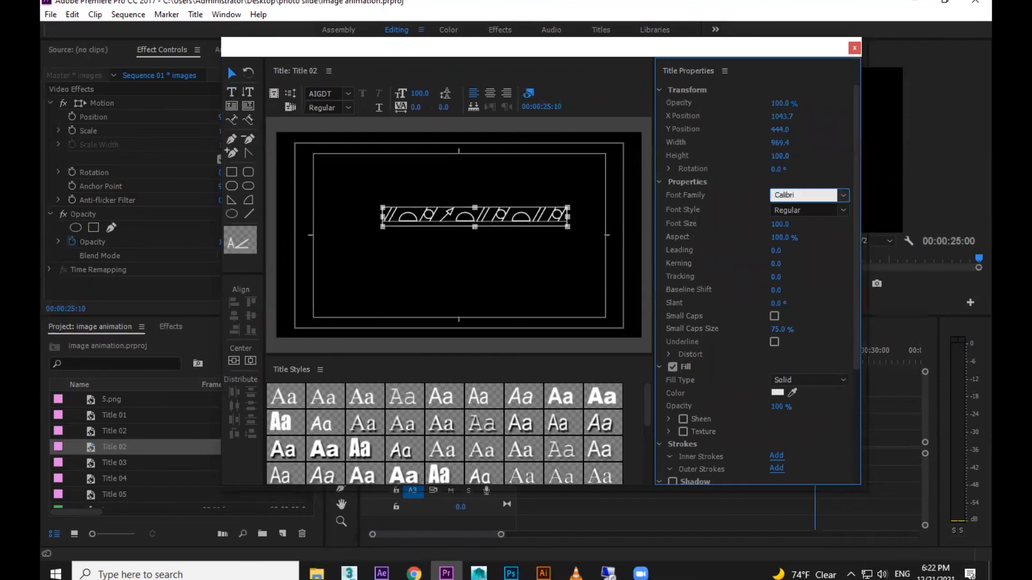
type("Calibri")
key("Return")
left_click(229, 71)
left_click_drag(444, 222, 466, 222)
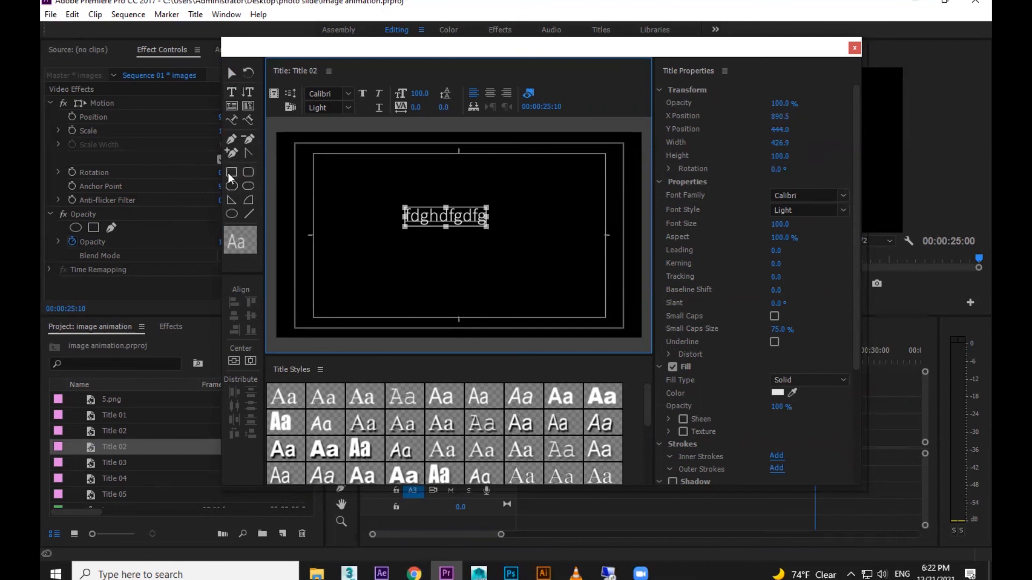
Step: Duplicate the text line twice, placing the copies below the original with the lowest one offset slightly to the right
left_click_drag(466, 207, 467, 231)
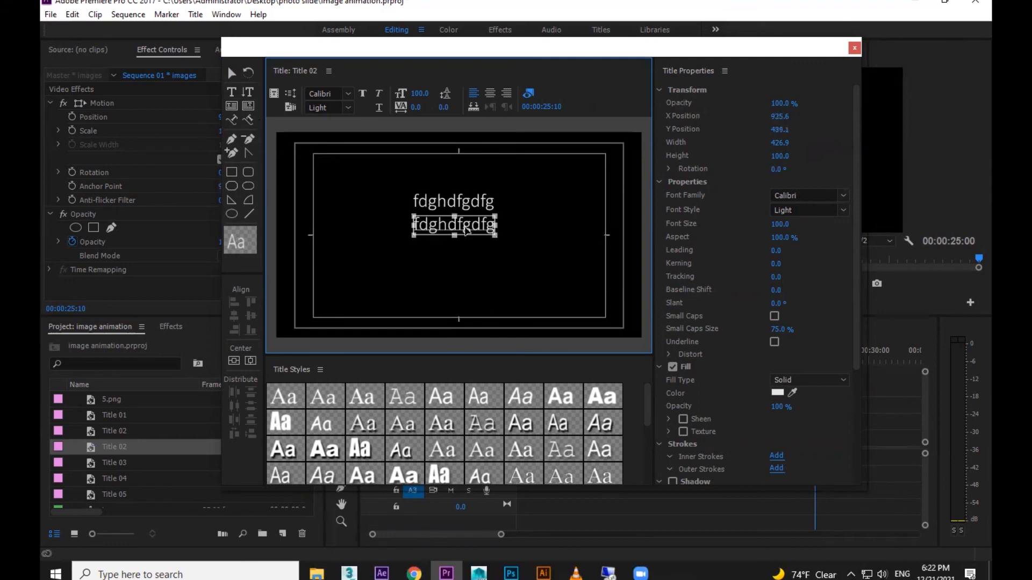
left_click(470, 203, "shift")
left_click_drag(555, 189, 485, 264)
left_click(517, 269)
Step: Try aligning all three text lines by their left and top edges, and undo both alignments
left_click_drag(501, 204, 434, 272)
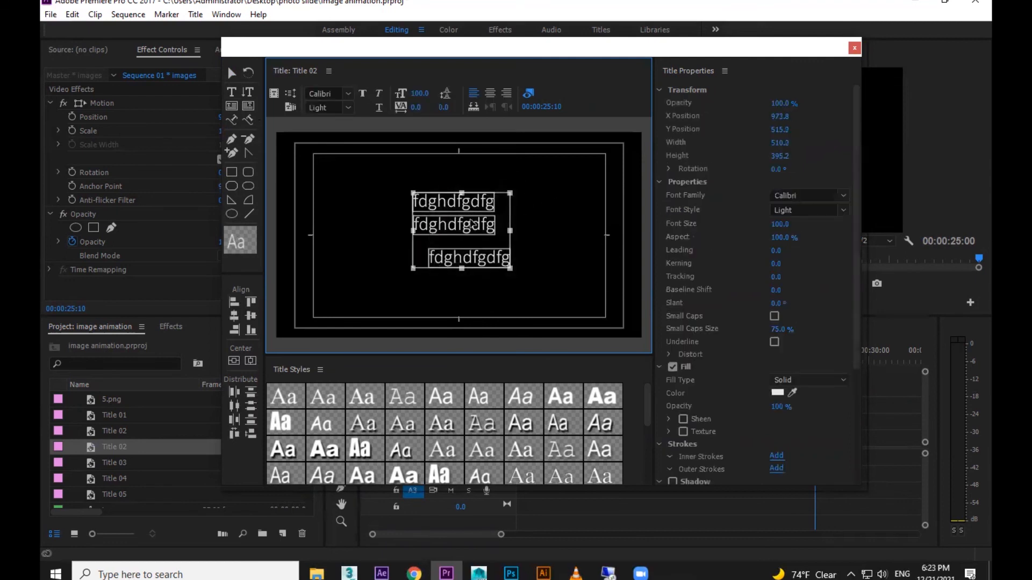
left_click(234, 303)
left_click(251, 302)
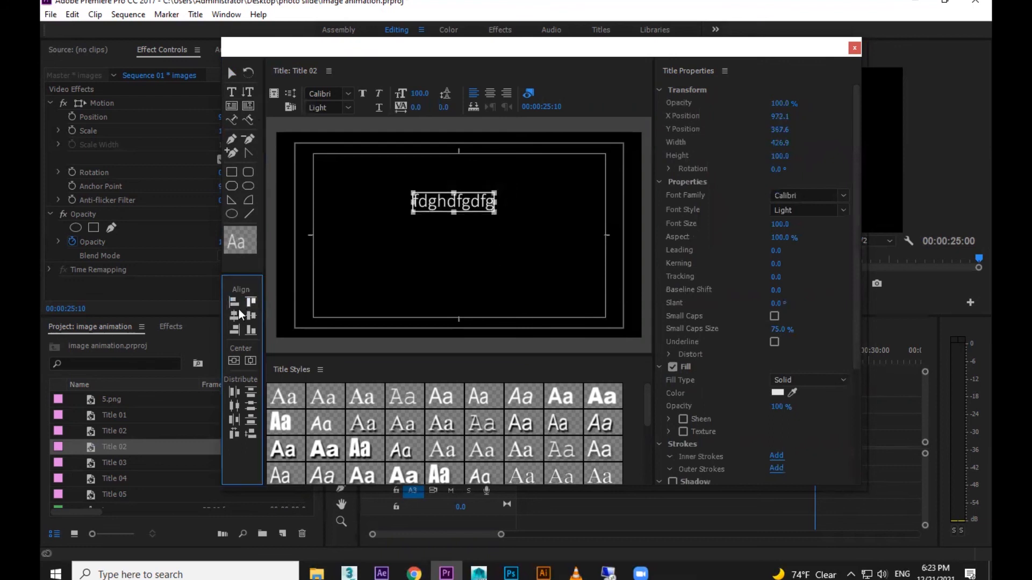
key("ctrl+z")
key("ctrl+z")
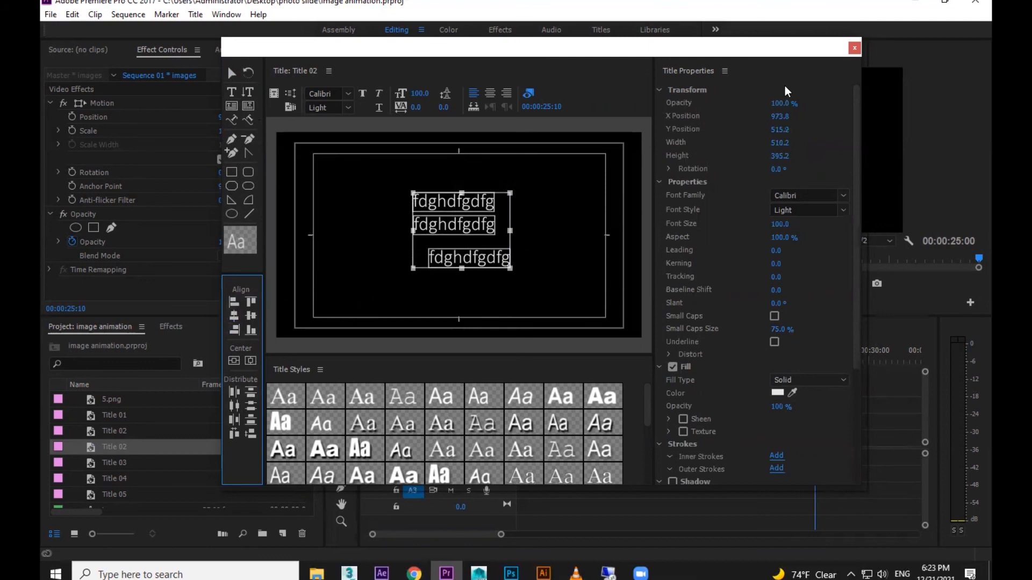
Step: Toggle the background video display off and on again, and close the title editor
left_click(529, 95)
left_click(529, 94)
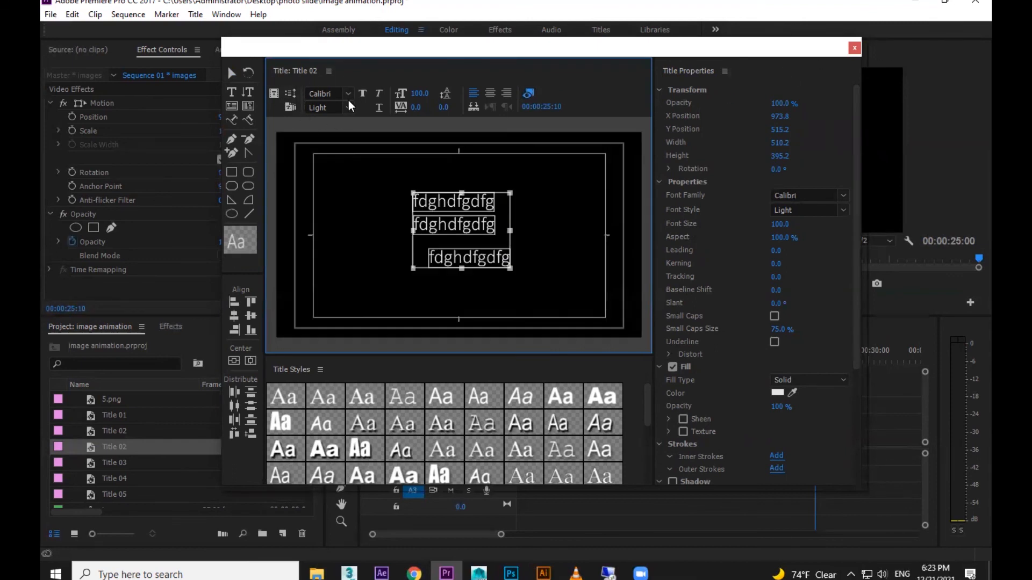
left_click(849, 50)
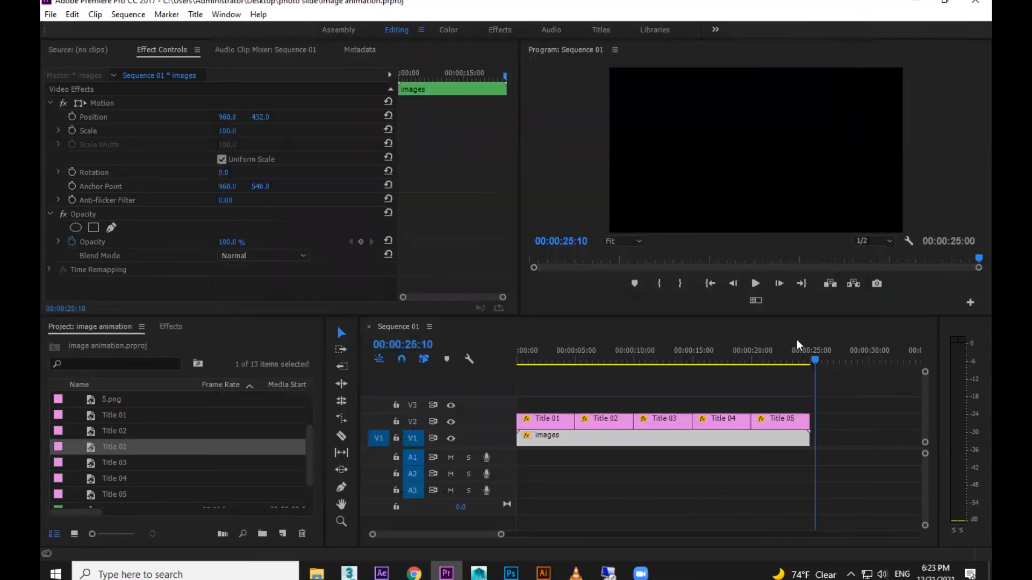